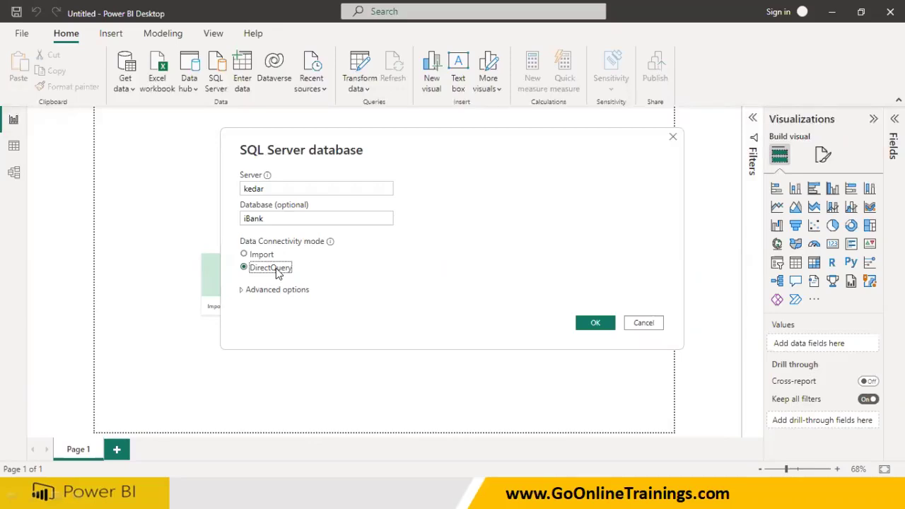
Connect to the iBank database and load the AMASTER and BRMASTER tables in DirectQuery mode
key("shift+Tab")
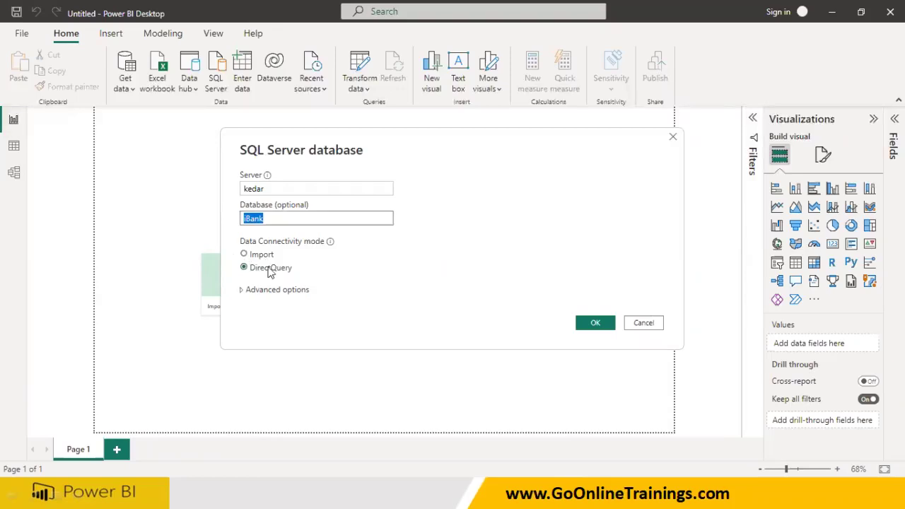
left_click(594, 325)
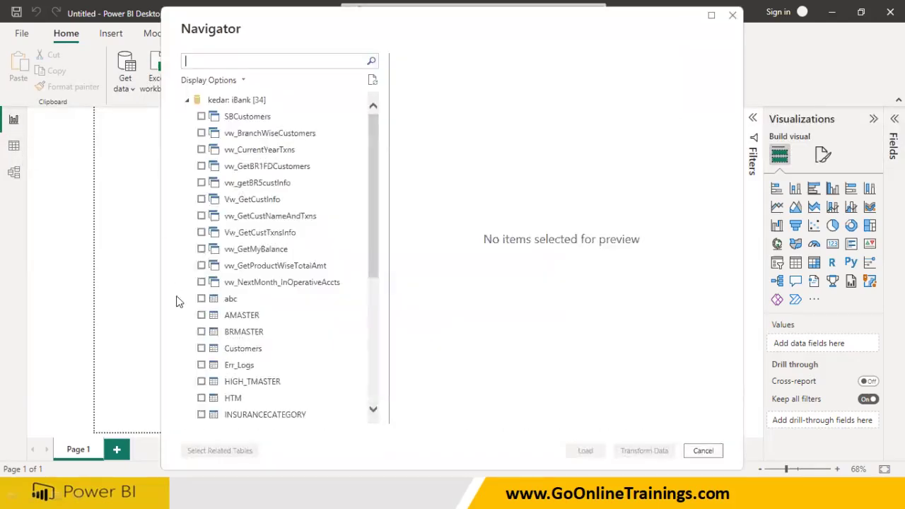
left_click(202, 316)
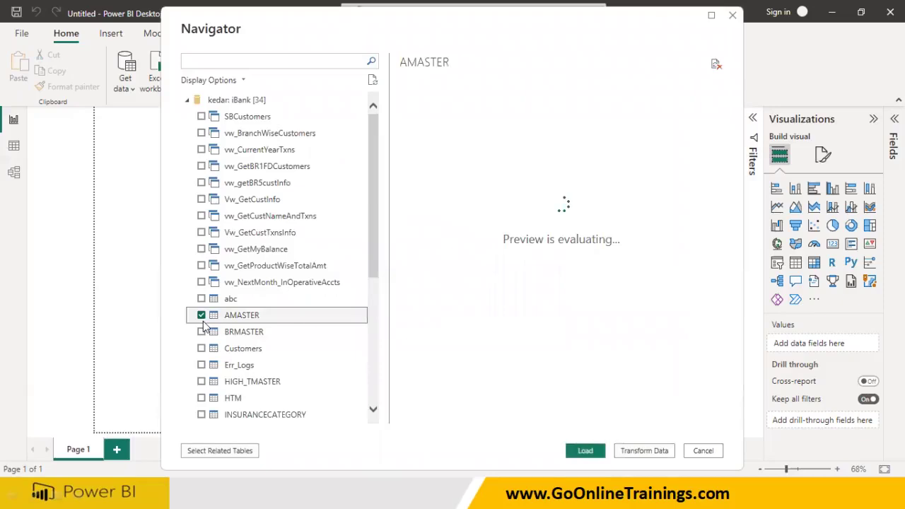
left_click(202, 332)
scroll(203, 396, "down", 2)
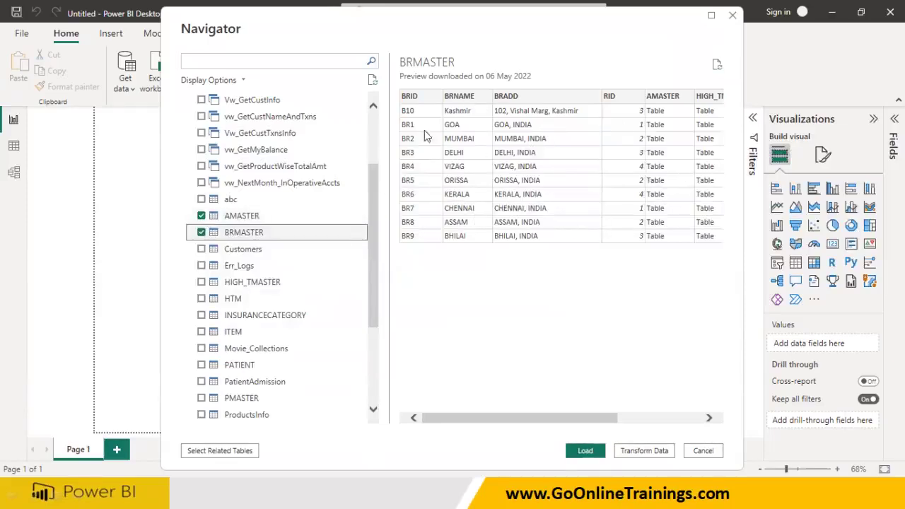
left_click(585, 452)
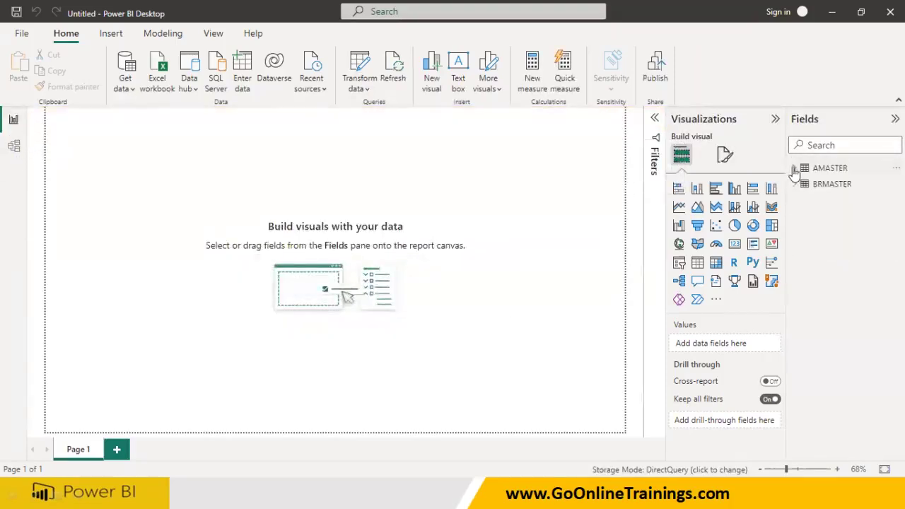
Expand the AMASTER and BRMASTER field lists and set the page view to Actual size
left_click(798, 170)
left_click(795, 327)
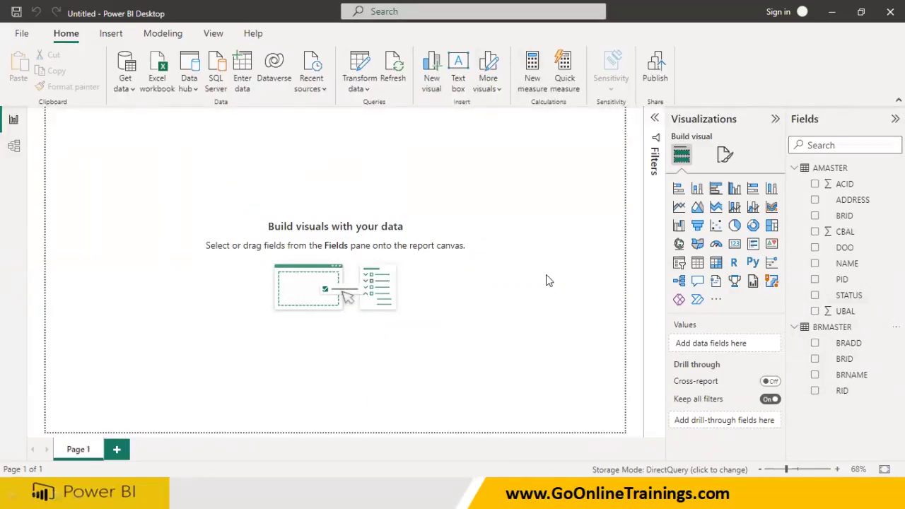
left_click(170, 34)
left_click(213, 33)
left_click(345, 89)
left_click(363, 150)
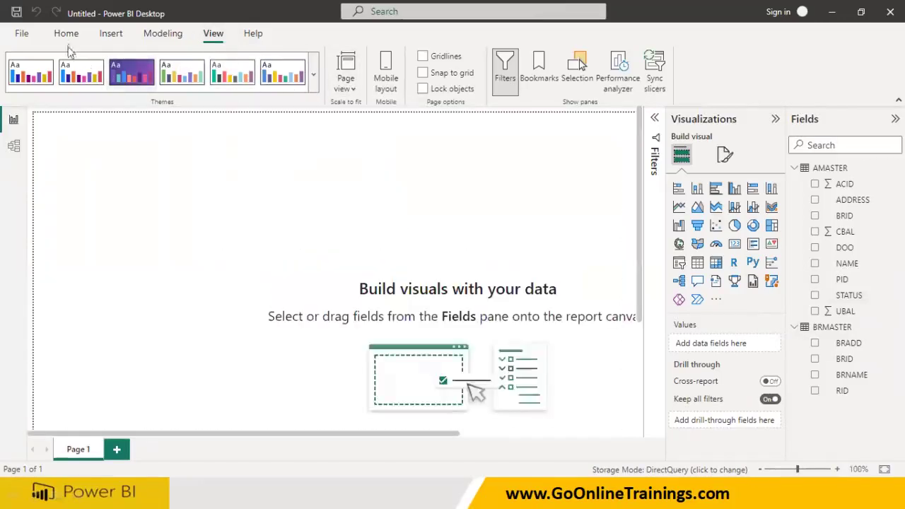
left_click(66, 34)
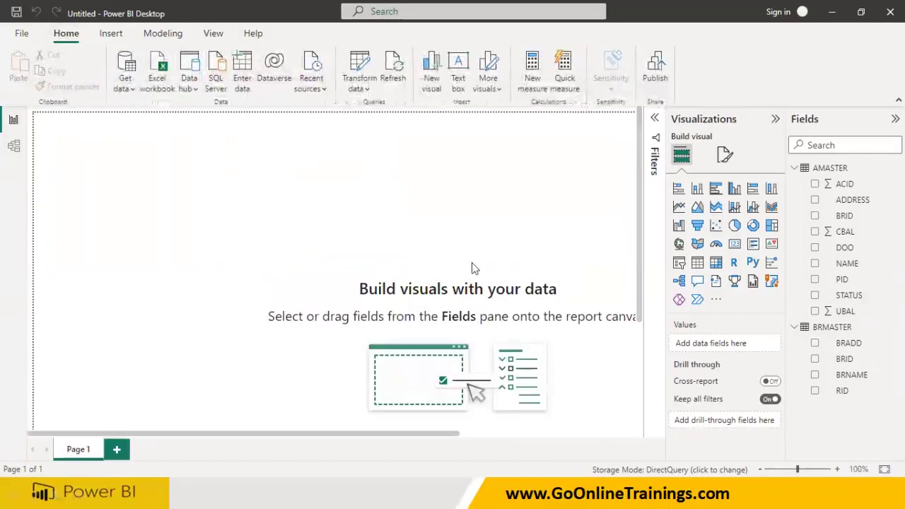
Add a card visual showing Sum of CBAL and resize it wider and shorter
left_click(734, 243)
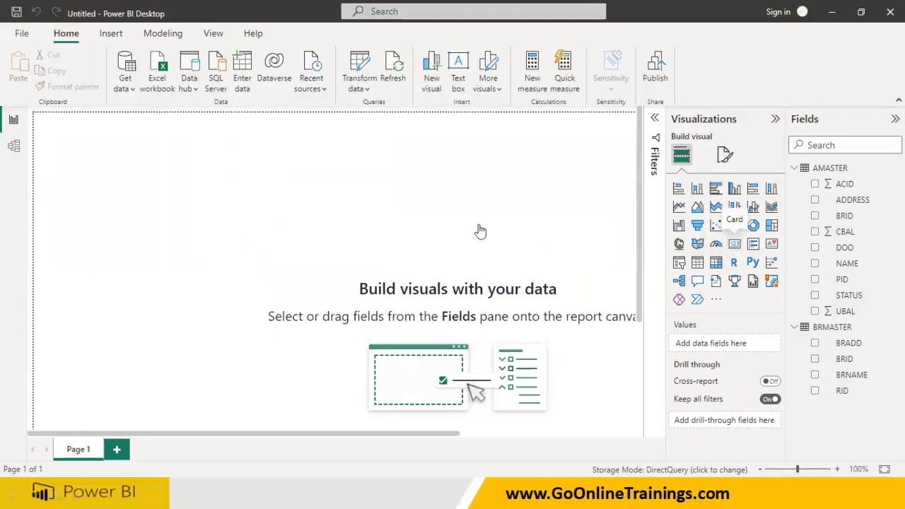
left_click_drag(228, 303, 202, 229)
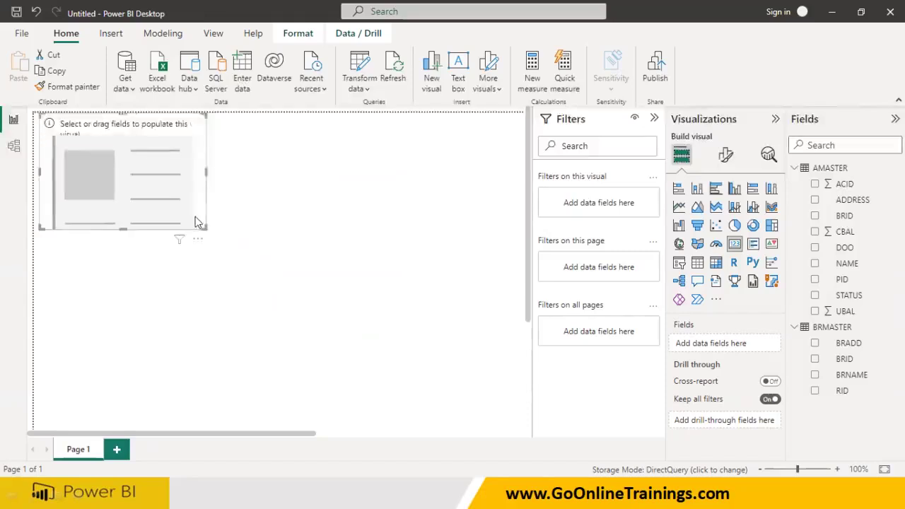
left_click_drag(141, 177, 188, 202)
left_click_drag(844, 232, 200, 196)
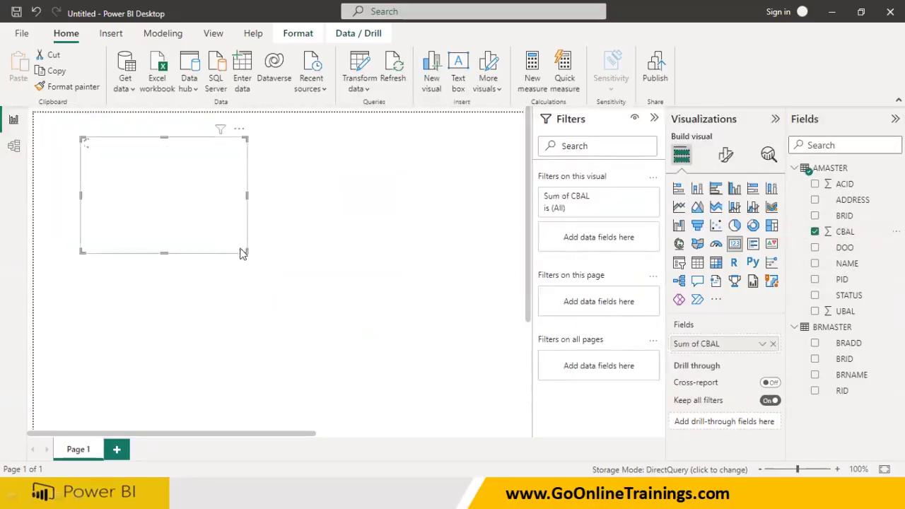
left_click_drag(245, 252, 260, 224)
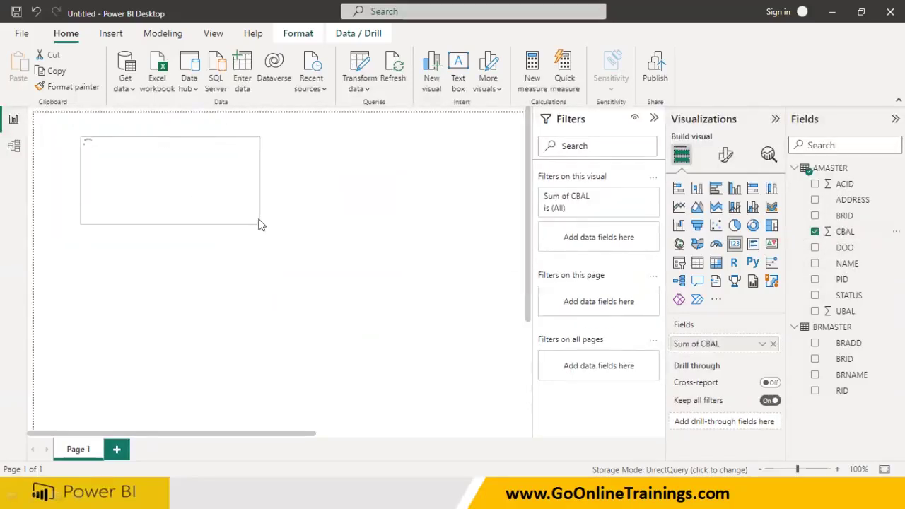
Turn on Visual border and Shadow under General > Effects for the CBAL card
left_click(727, 155)
left_click(725, 215)
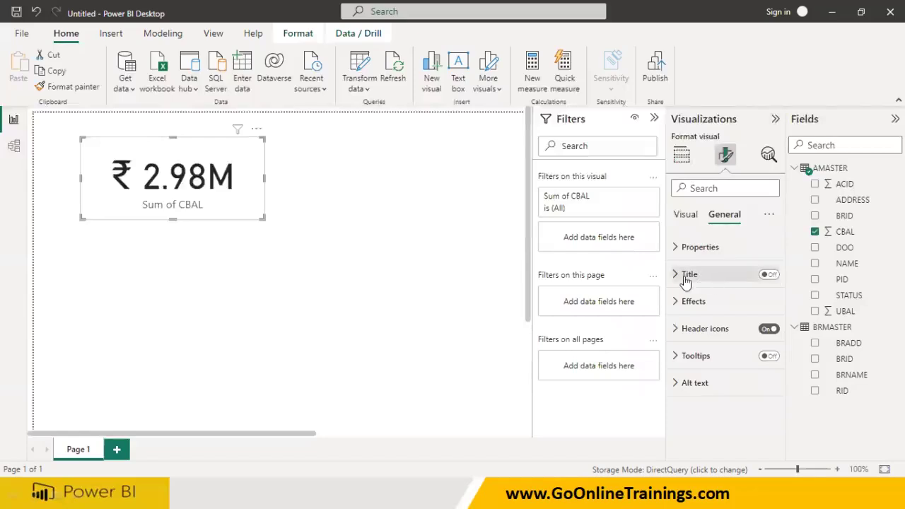
left_click(700, 302)
scroll(709, 318, "down", 3)
left_click(764, 335)
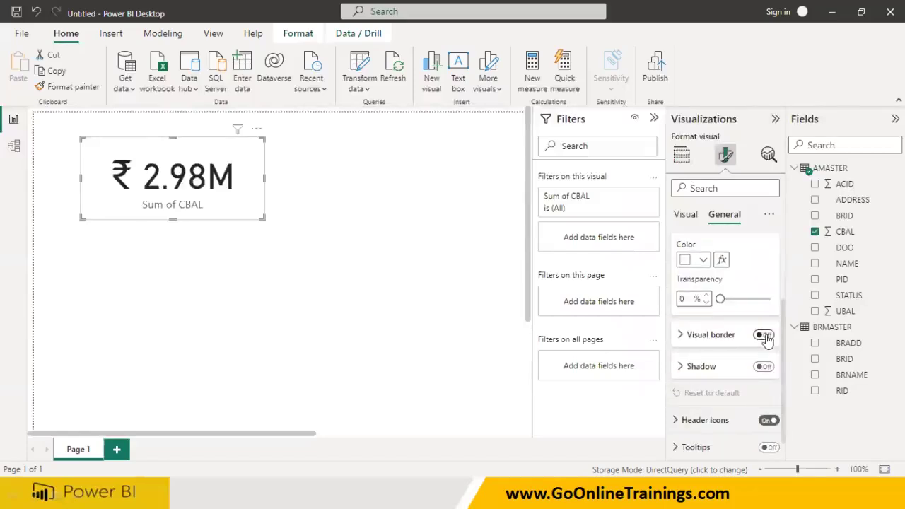
left_click(765, 367)
left_click(242, 204)
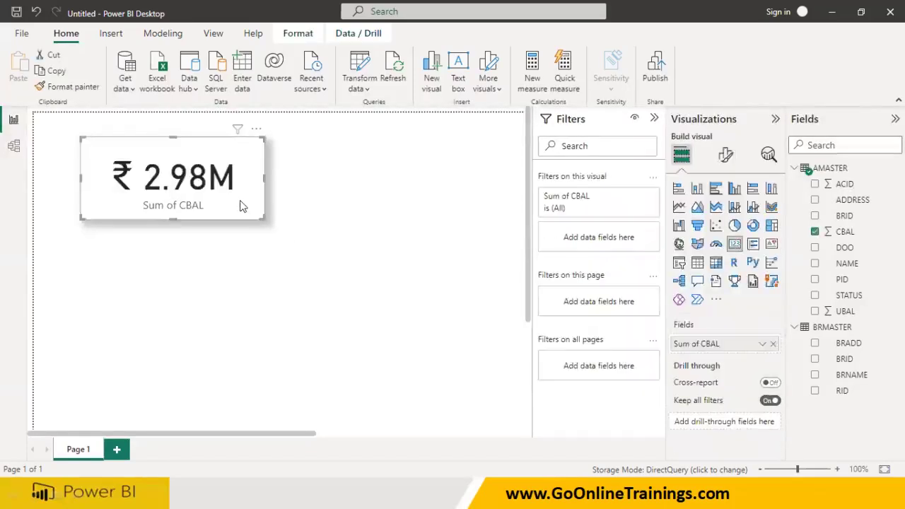
Duplicate the card to its right and swap its field from CBAL to UBAL
key("ctrl+c")
key("ctrl+v")
left_click_drag(240, 206, 434, 222)
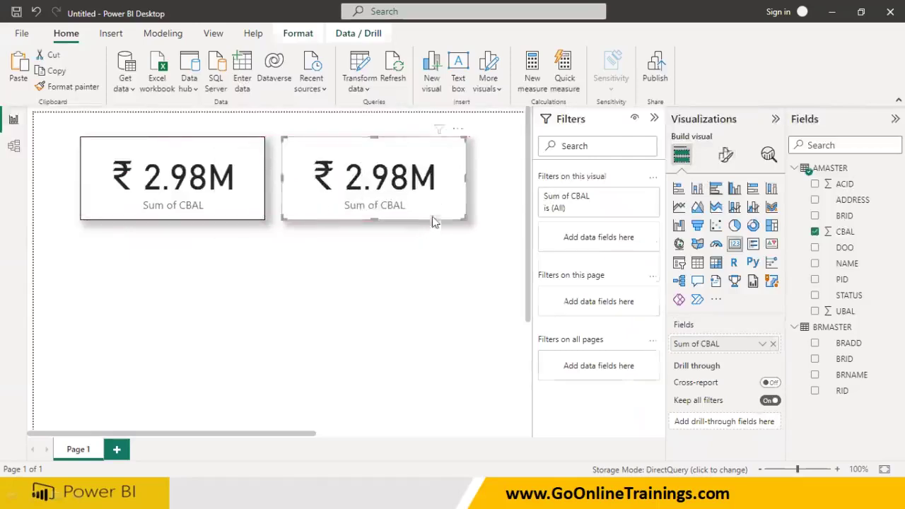
left_click(773, 344)
left_click_drag(842, 311, 714, 344)
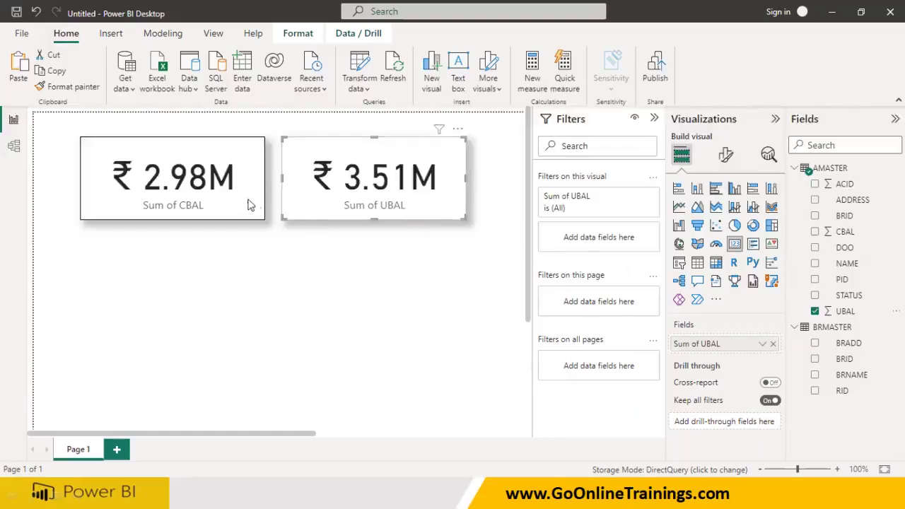
left_click(252, 283)
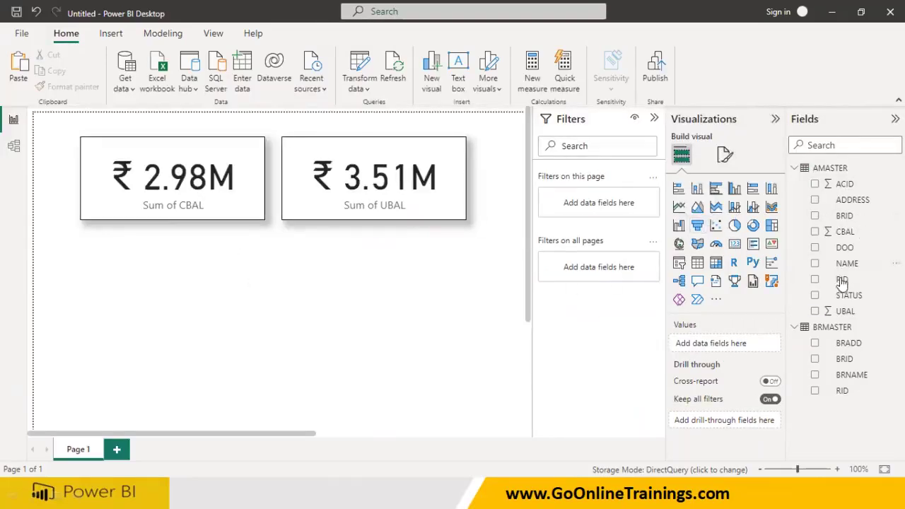
Add a bar chart of Sum of CBAL by PID below the cards
left_click(679, 191)
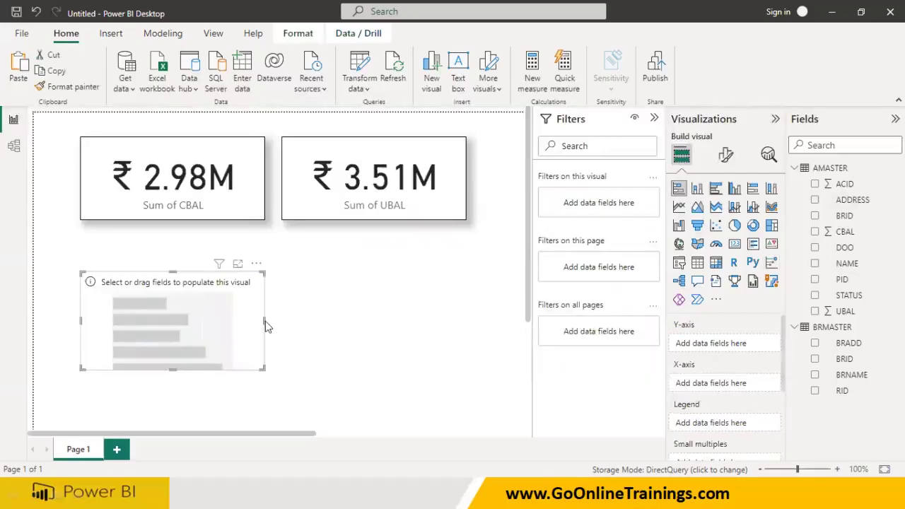
left_click_drag(262, 326, 354, 327)
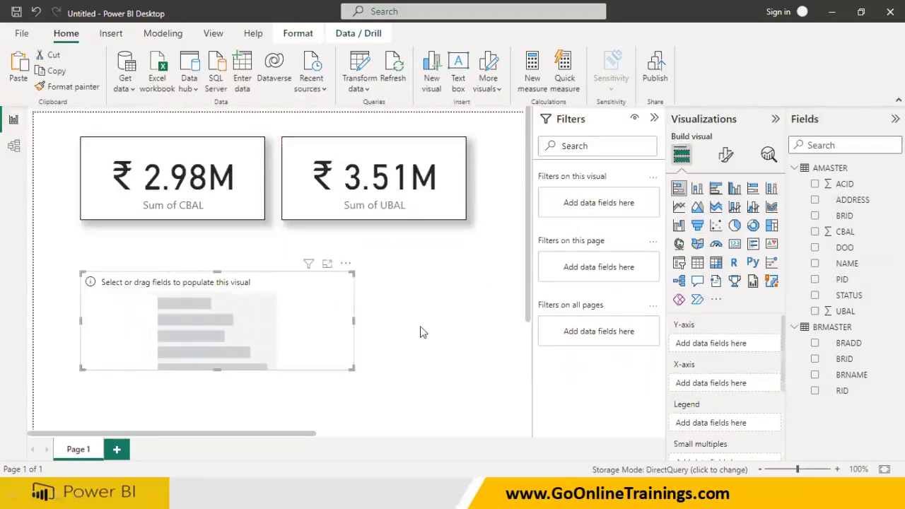
left_click(814, 279)
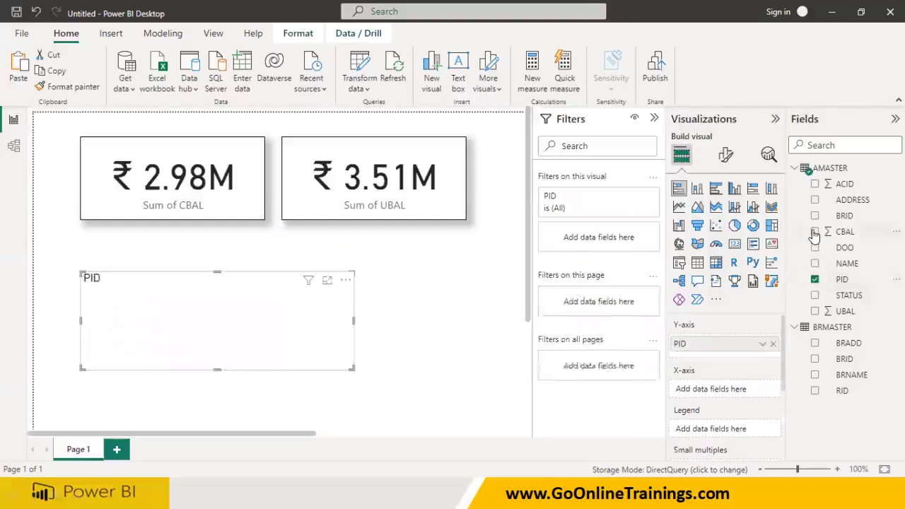
left_click(815, 232)
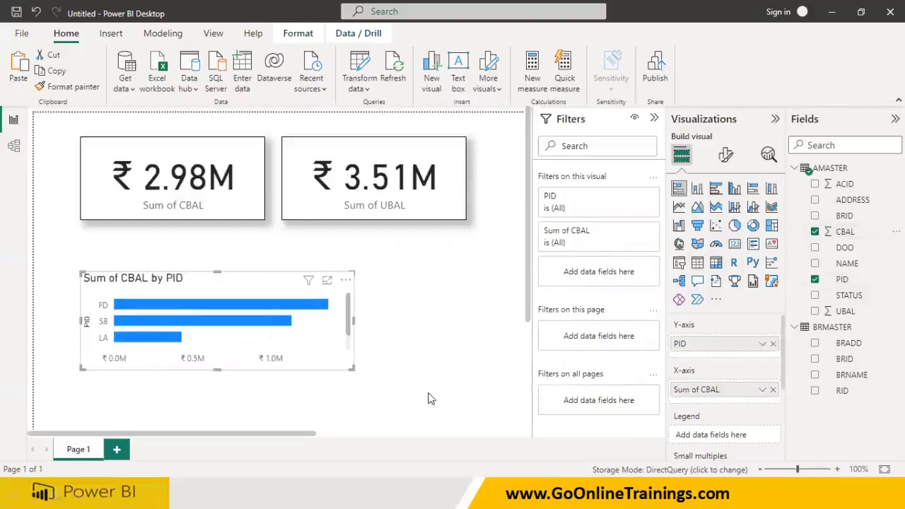
left_click_drag(354, 368, 364, 387)
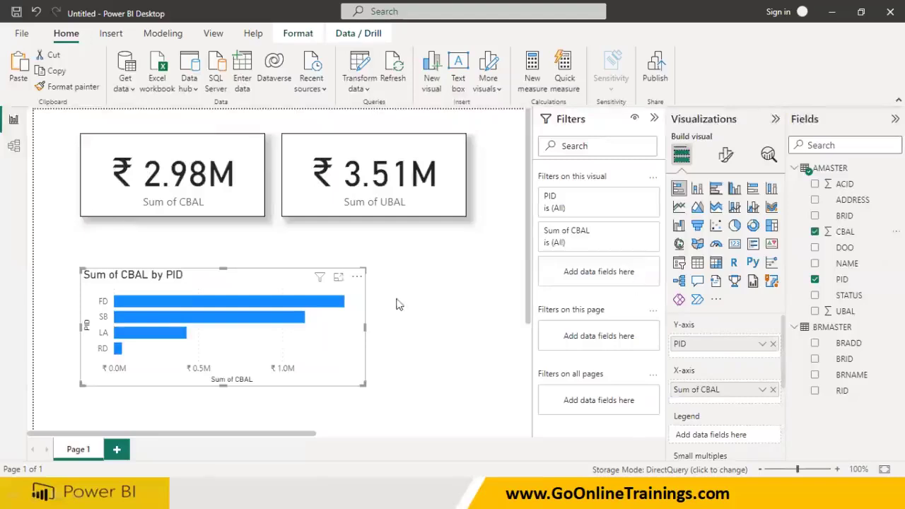
Apply the UBAL card's formatting to the bar chart, turn Data labels on, and narrow it
left_click(359, 207)
left_click(65, 86)
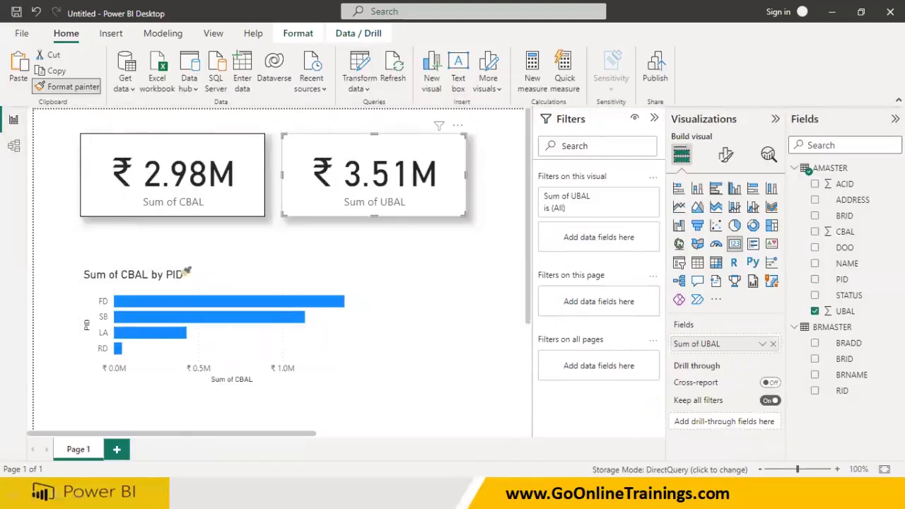
left_click(217, 328)
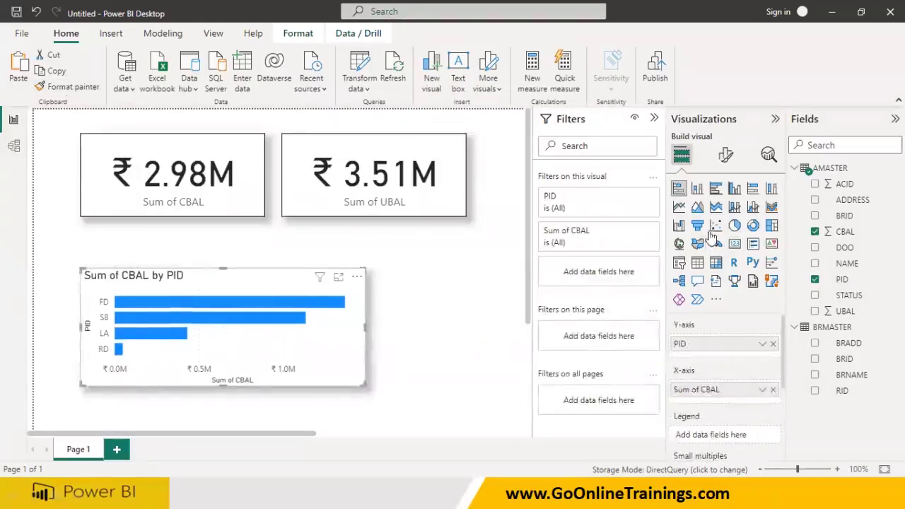
left_click(726, 154)
scroll(736, 414, "down", 1)
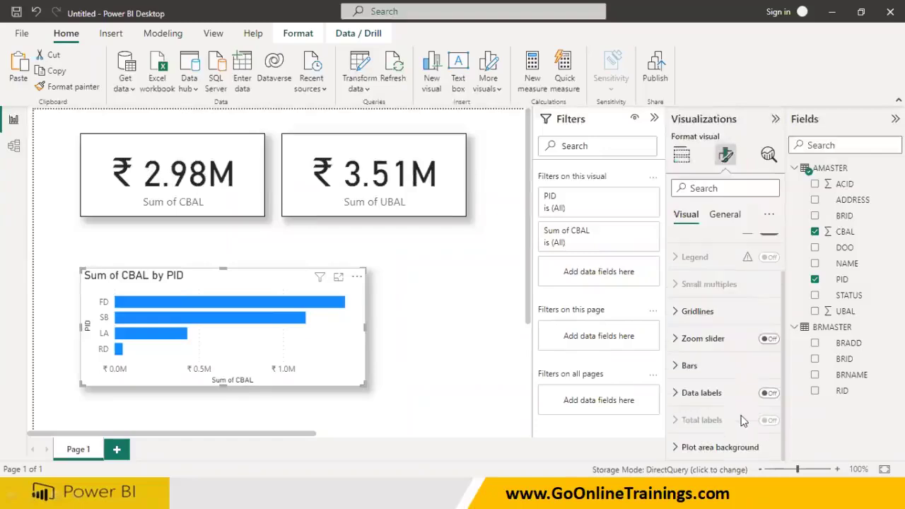
left_click(770, 393)
left_click(464, 331)
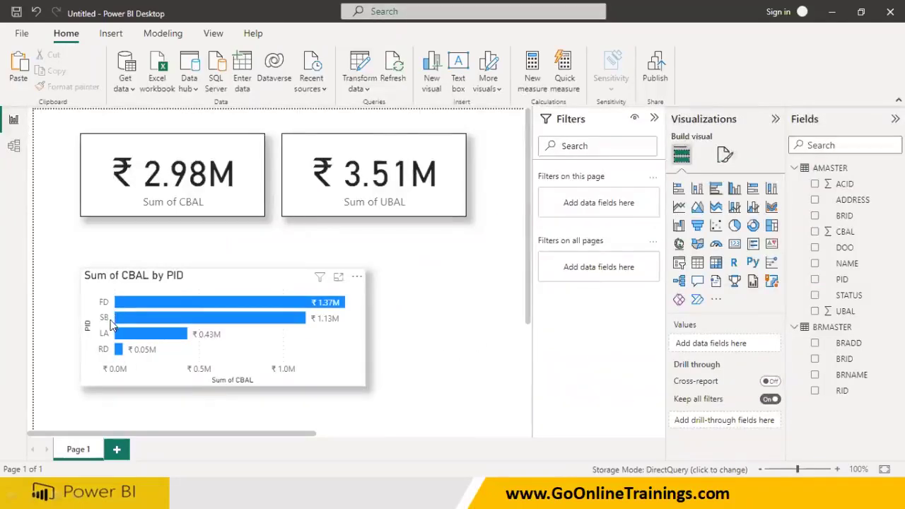
left_click_drag(367, 391, 314, 383)
Place the copied bar chart beside the first and resize both to align
left_click(359, 369)
left_click(297, 368)
left_click_drag(297, 367, 516, 370)
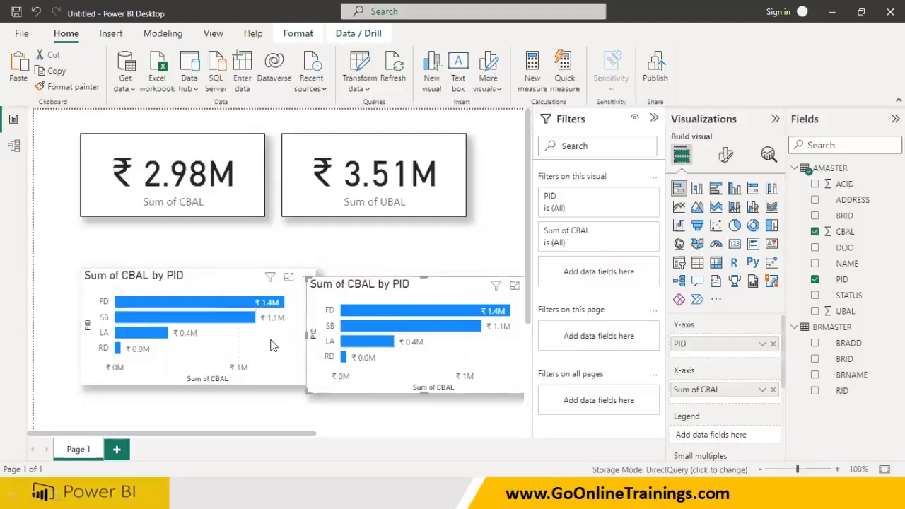
left_click(297, 379)
left_click_drag(314, 381, 266, 379)
left_click_drag(333, 365, 315, 362)
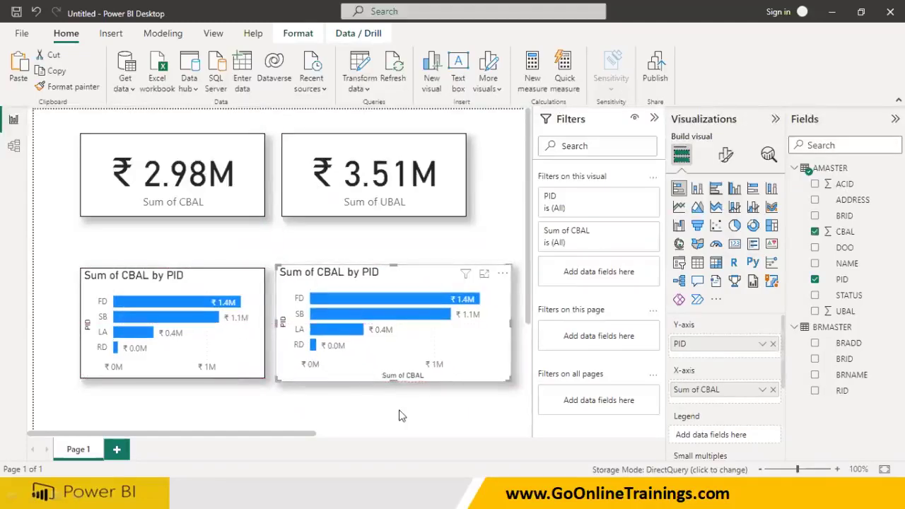
Replace PID with BRID on the second chart's axis
left_click(774, 345)
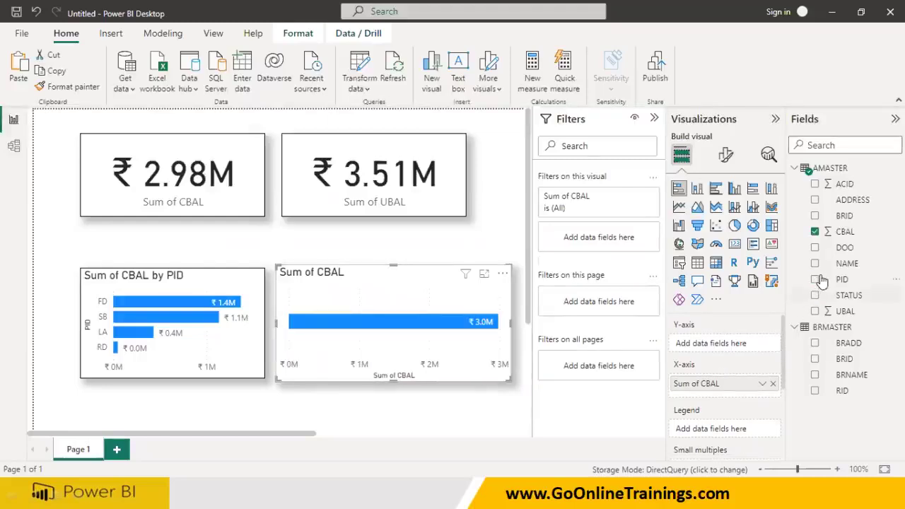
left_click(815, 216)
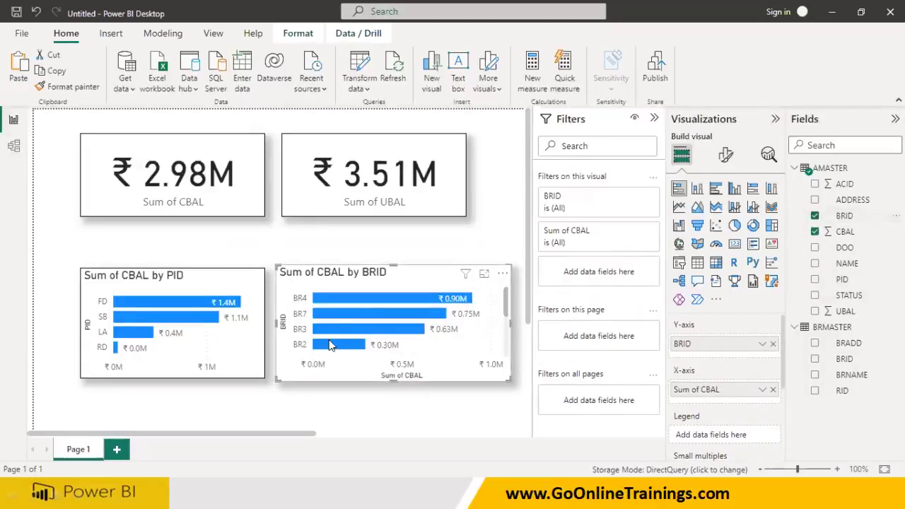
scroll(336, 340, "down", 3)
scroll(336, 343, "up", 3)
left_click(348, 407)
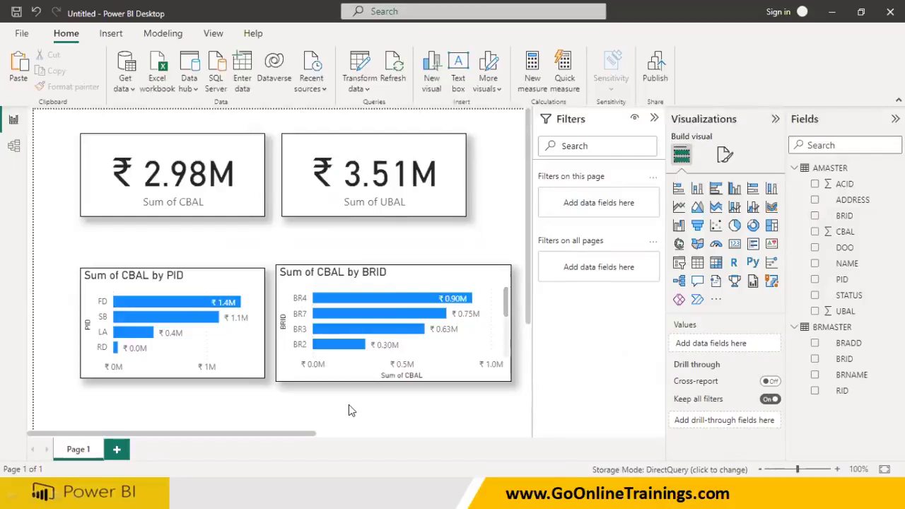
Save the report to PBI_SourceData under the file name iBank_Sales_SQL_Data_Gateway
left_click(21, 33)
key("Escape")
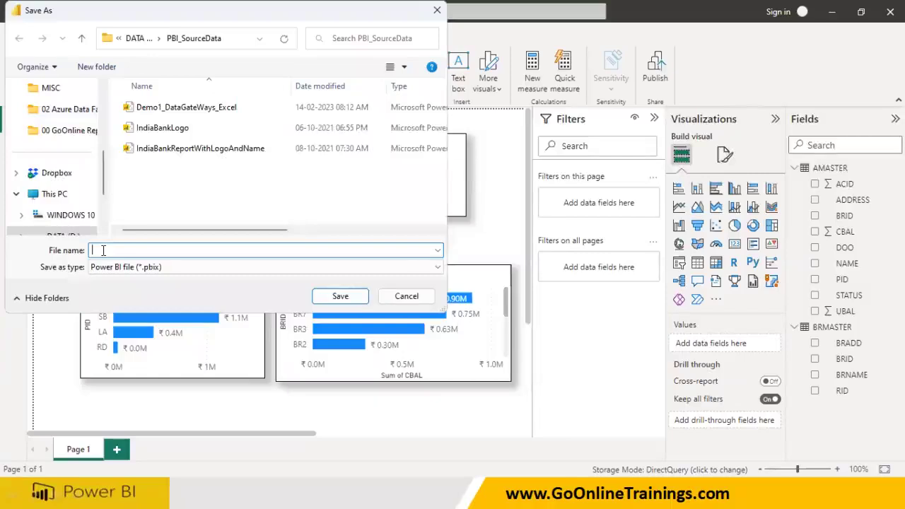
type("iBank")
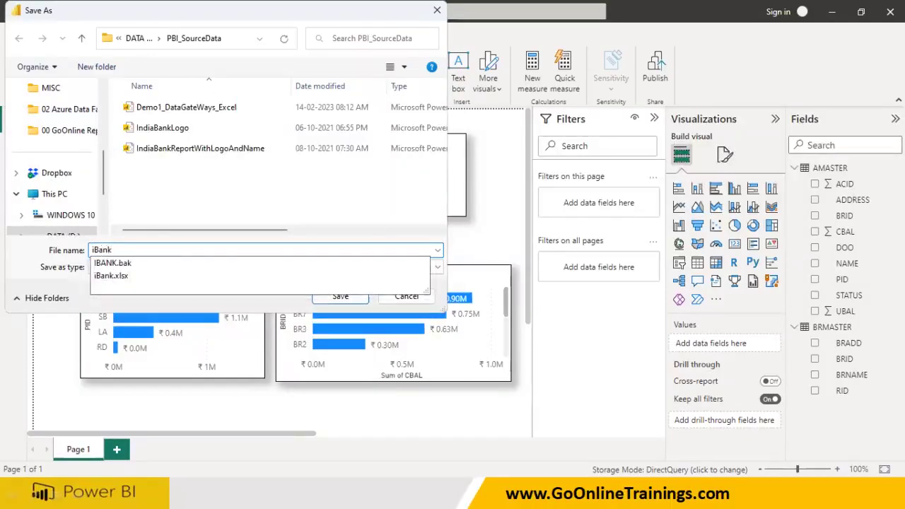
type("_Sales_SQL_")
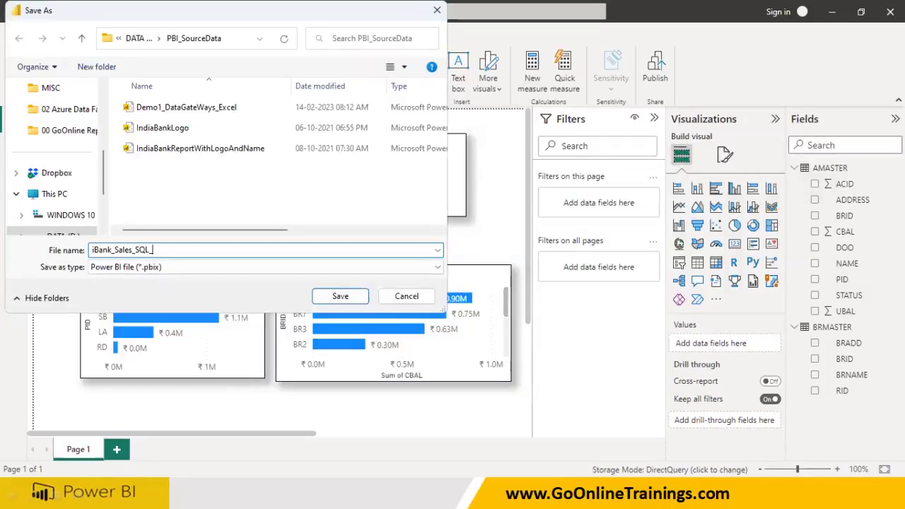
type("Daat")
key("BackSpace")
left_click(342, 297)
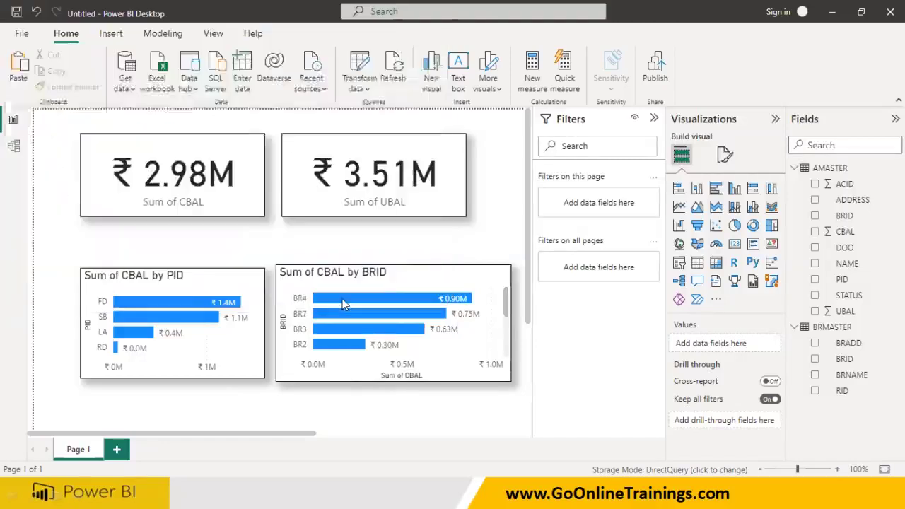
Sign in to the Power BI service using the training work e-mail and its password
left_click(801, 13)
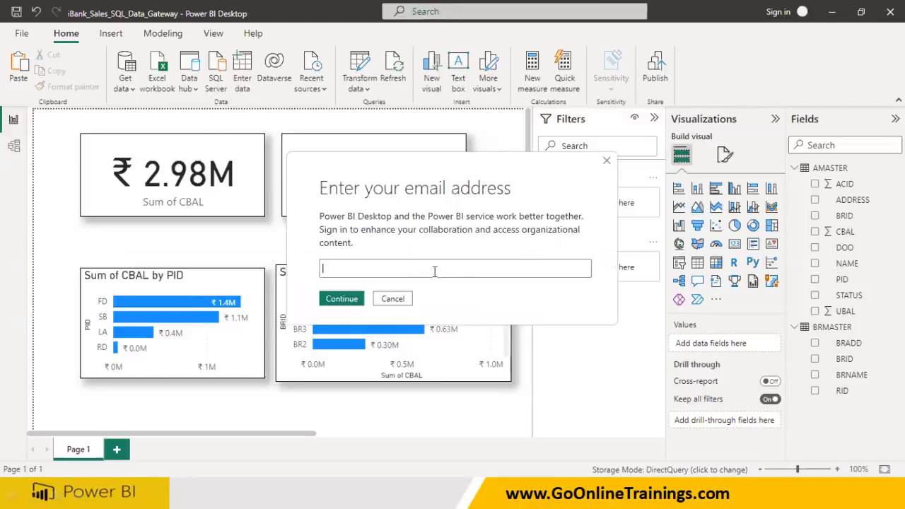
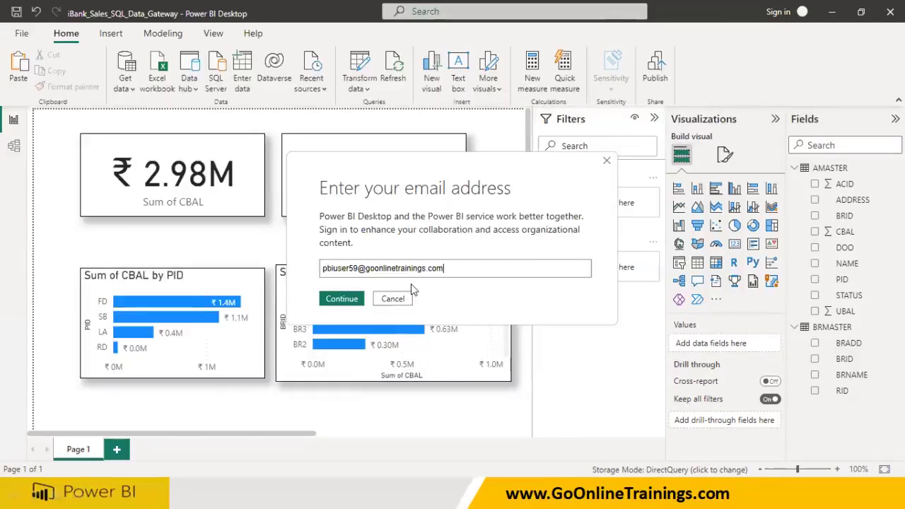
left_click_drag(346, 269, 357, 273)
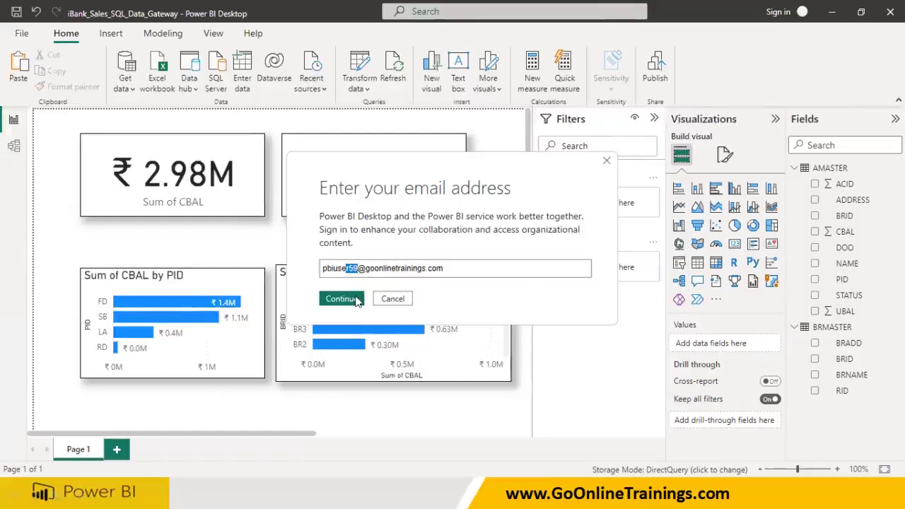
left_click(342, 299)
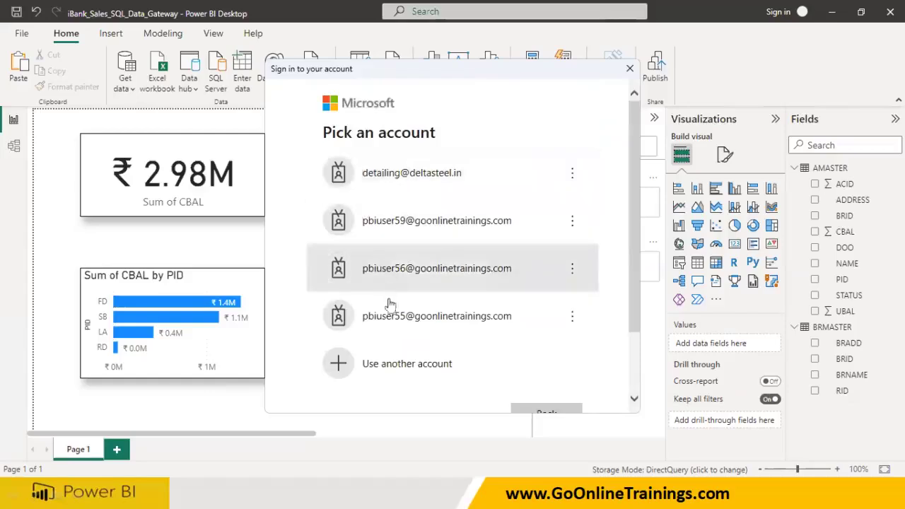
left_click(410, 229)
type("••••••••")
left_click(540, 255)
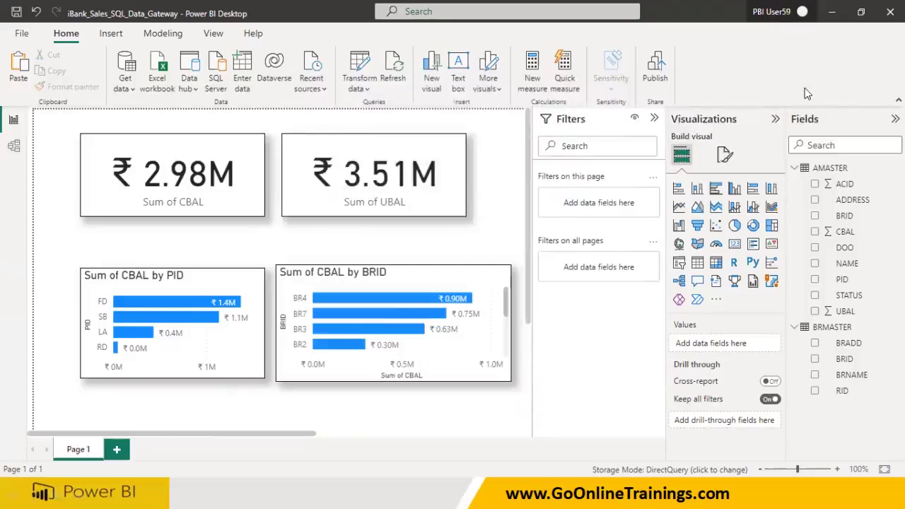
Publish the report to the Feb14th2023 gateways workspace found by searching 'jo'
left_click(656, 76)
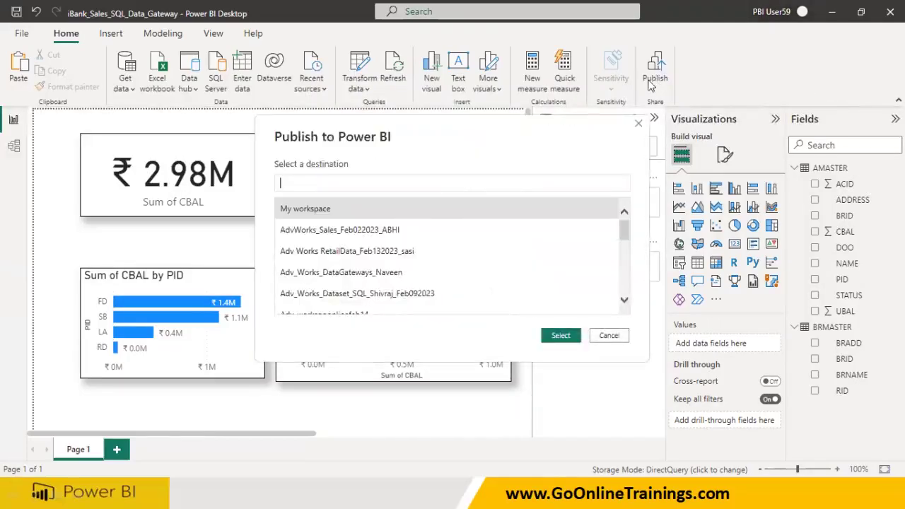
left_click(332, 182)
type("jog")
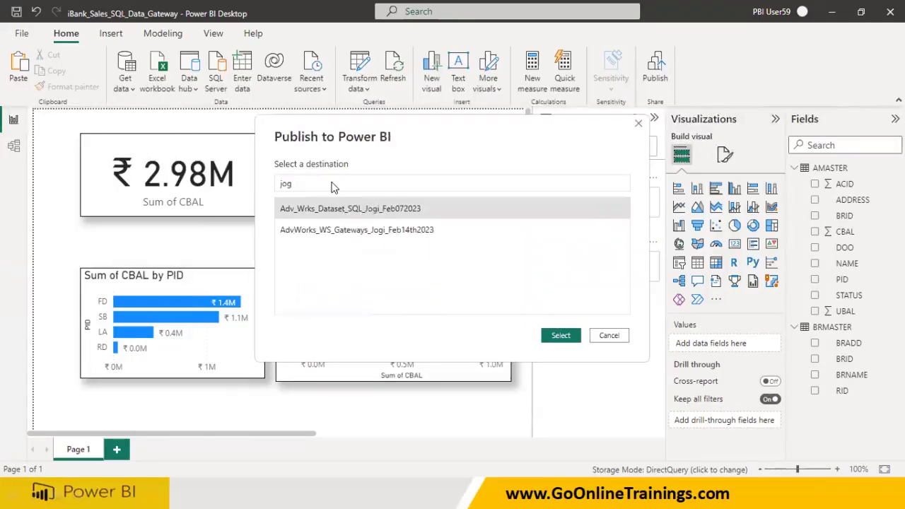
left_click(357, 239)
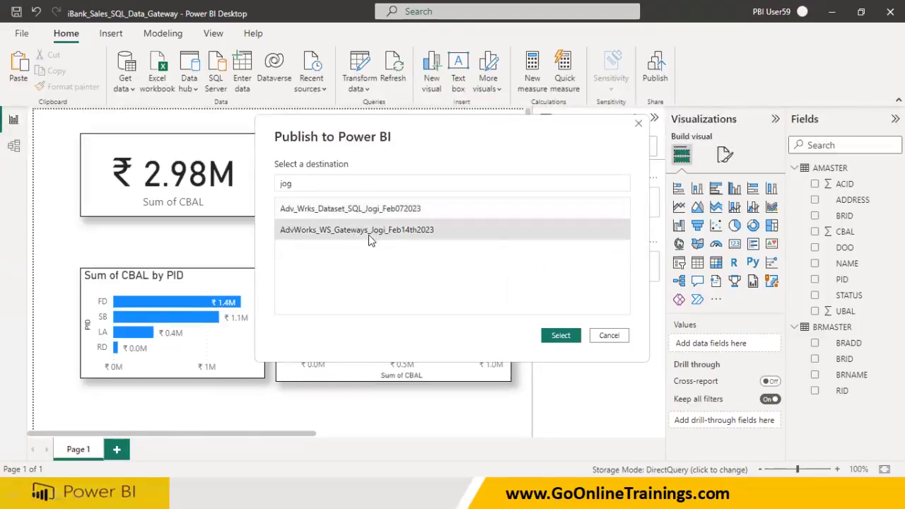
left_click(560, 337)
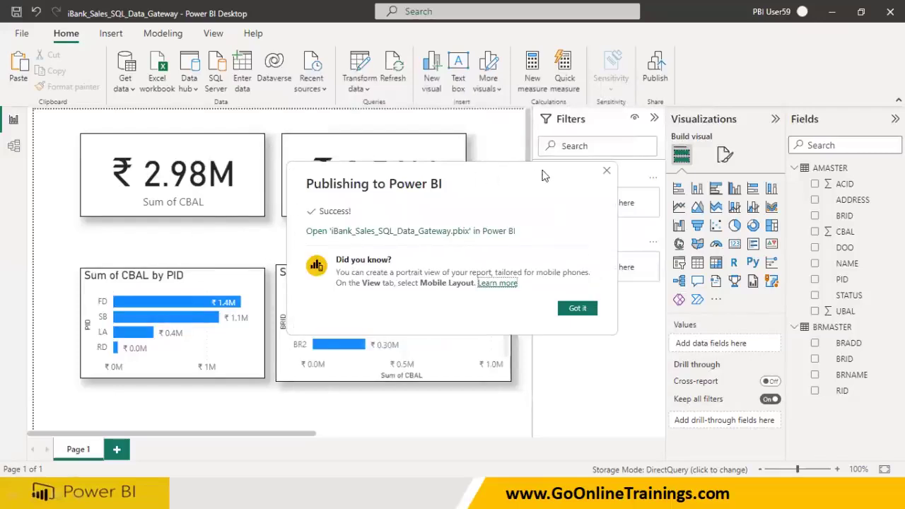
left_click(608, 172)
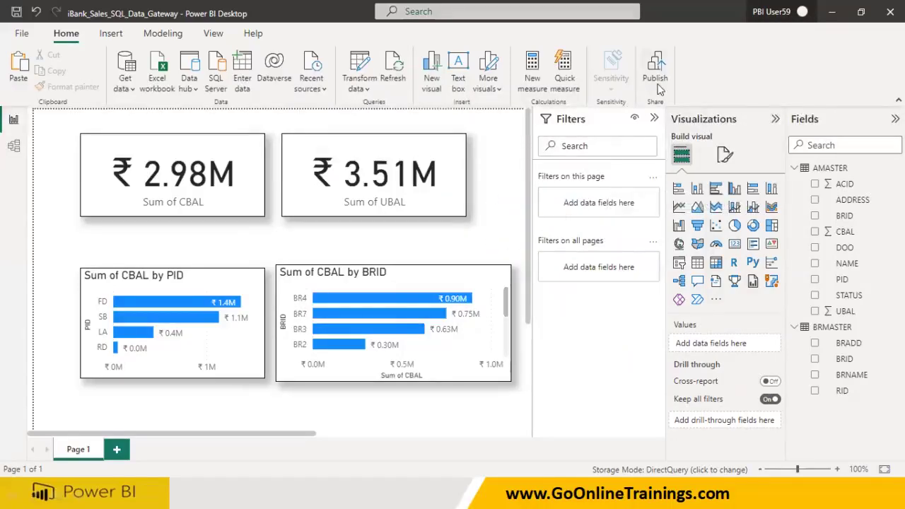
Launch Edge and go to the app.powerbi.com address
key("super")
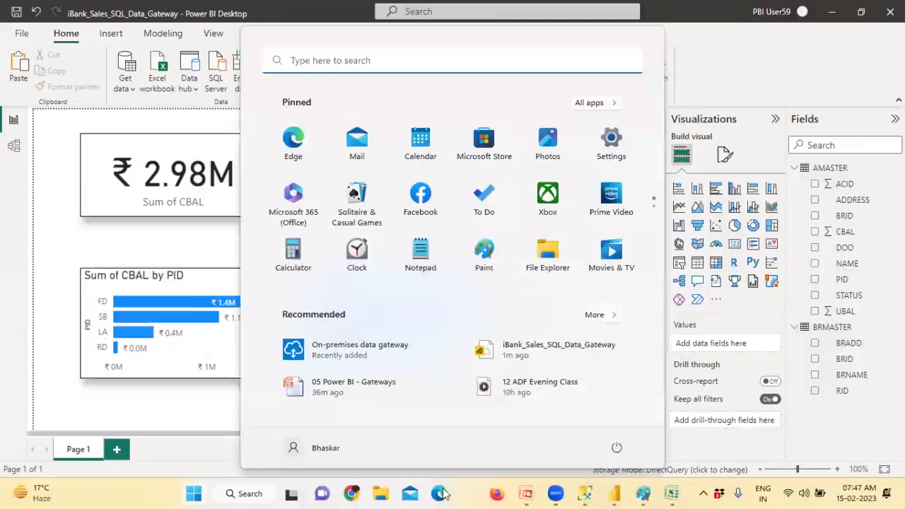
left_click(440, 493)
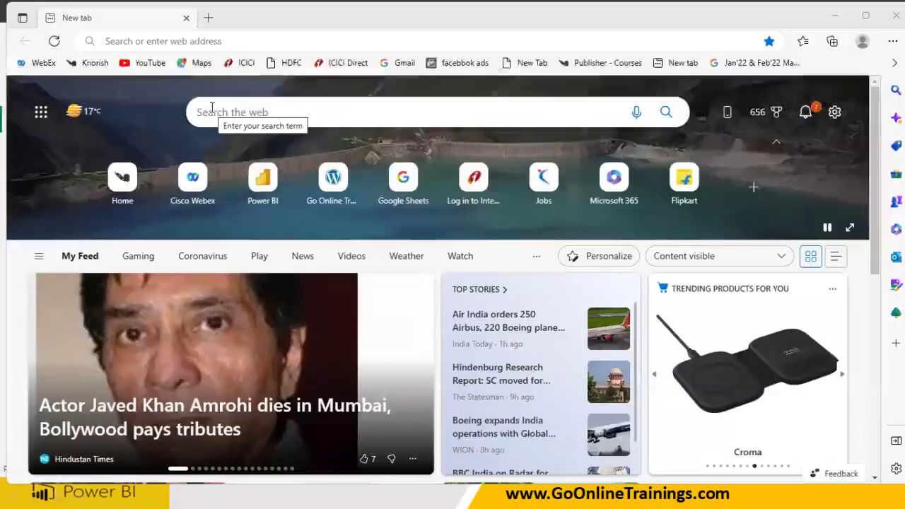
left_click(111, 41)
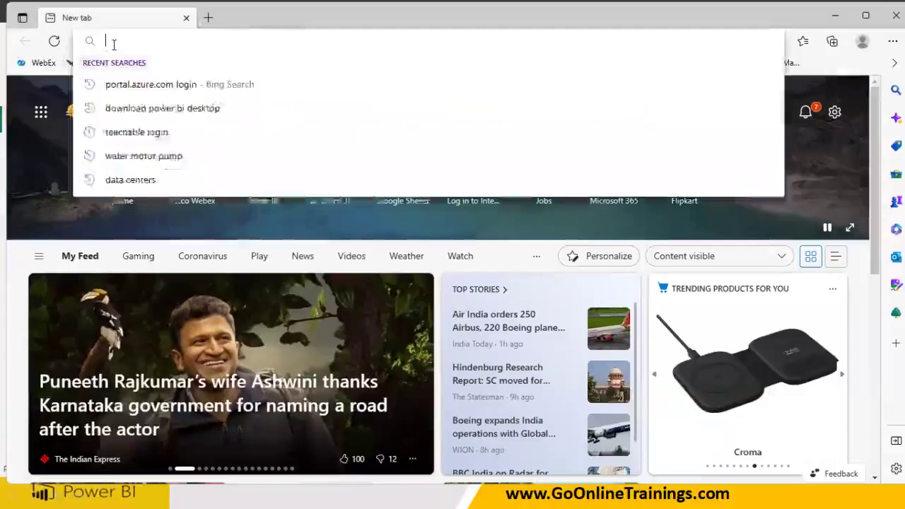
type("app")
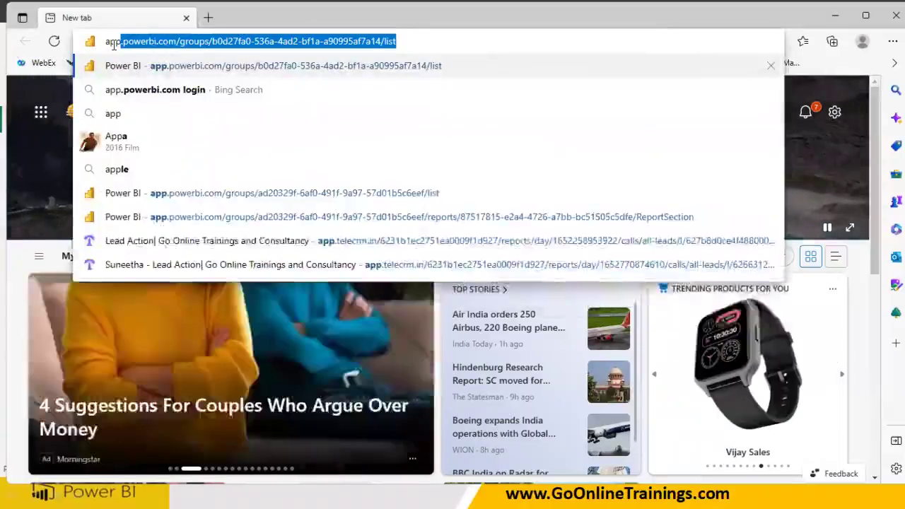
key("Return")
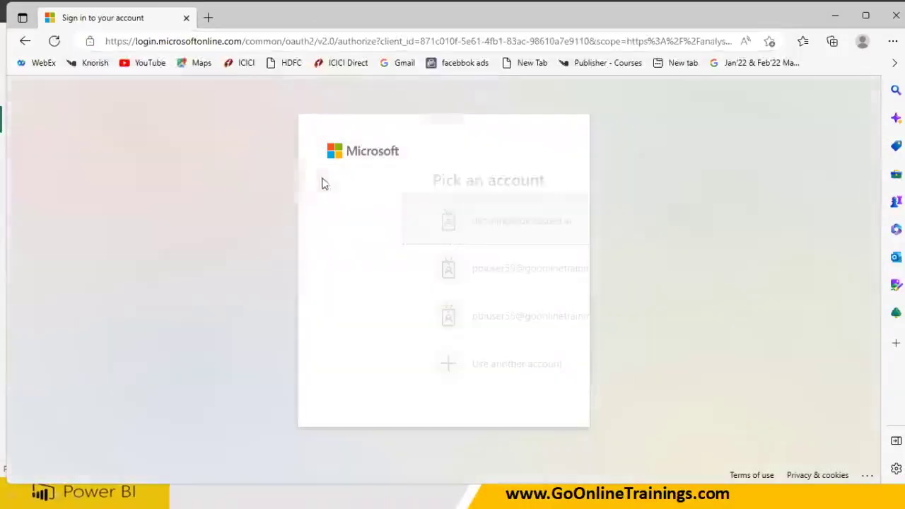
Sign in with the Power BI account and its password to reach My workspace
left_click(458, 272)
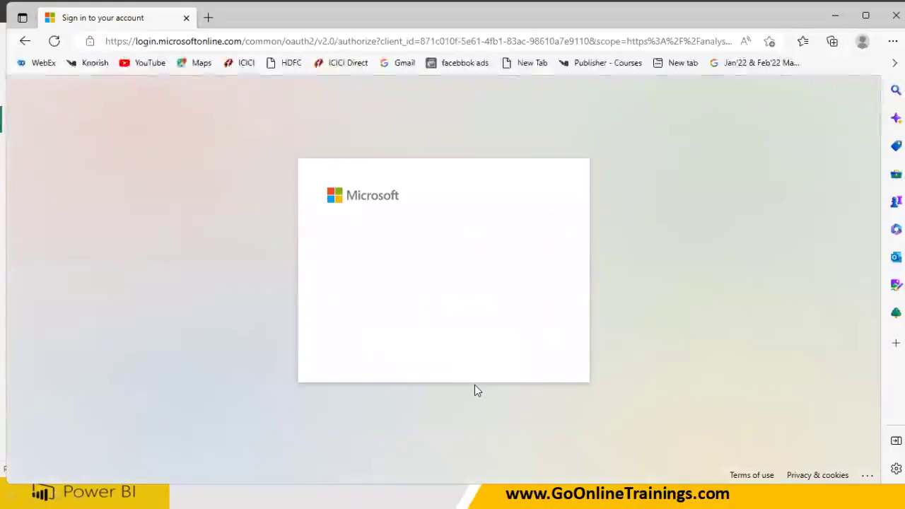
left_click(394, 276)
type("P")
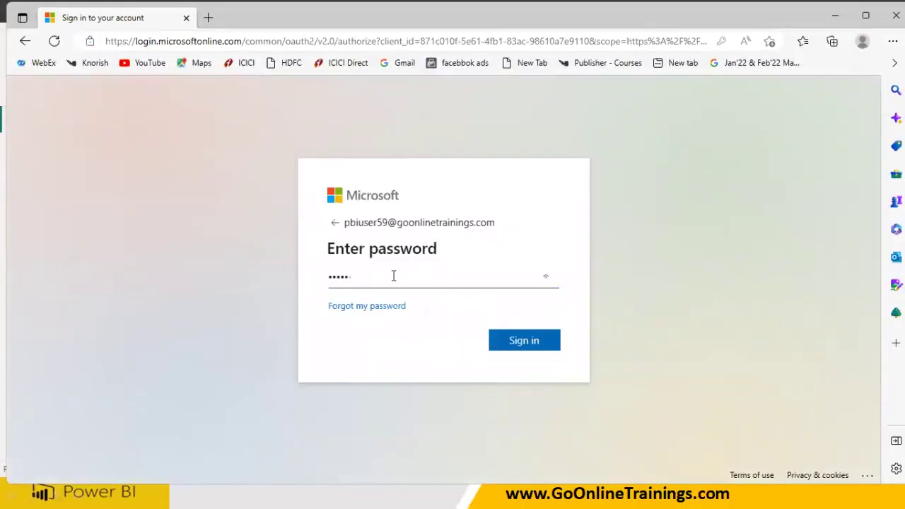
left_click(523, 340)
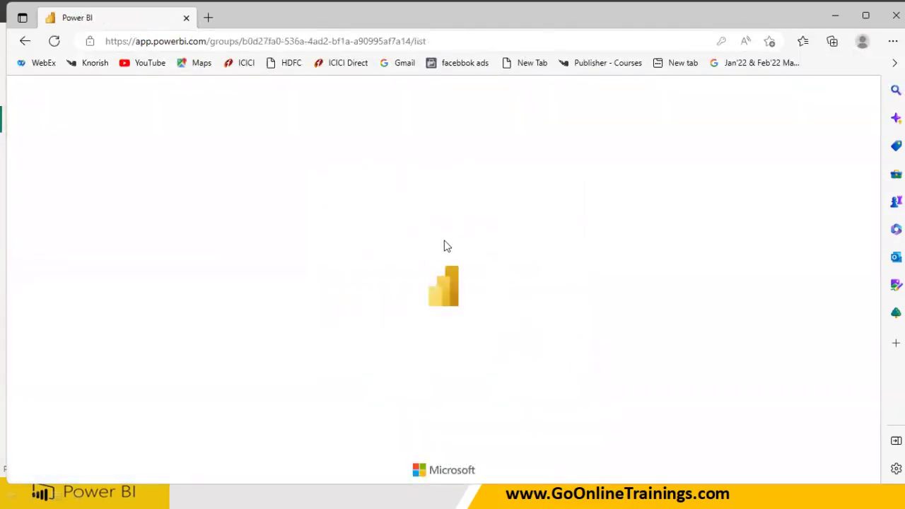
key("super")
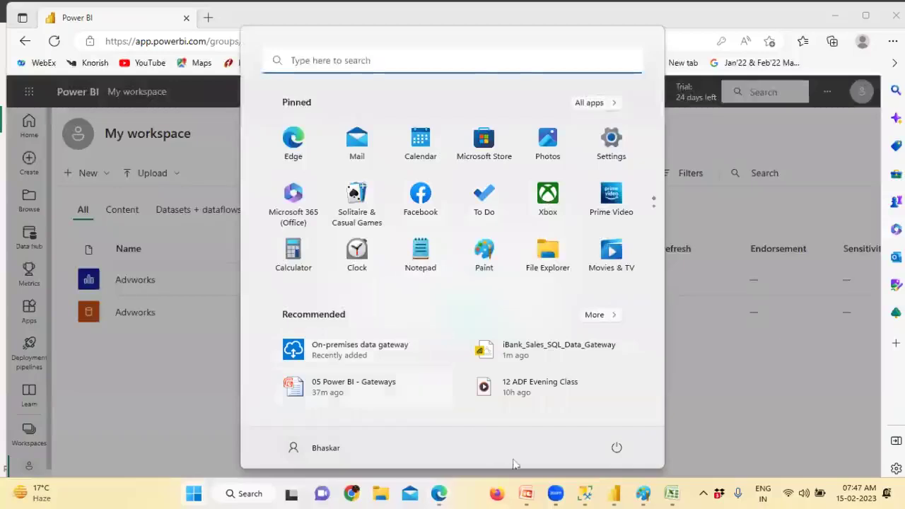
Bring Power BI Desktop forward, check the AMASTER/BRMASTER Model view, then go back to Report view
left_click(615, 493)
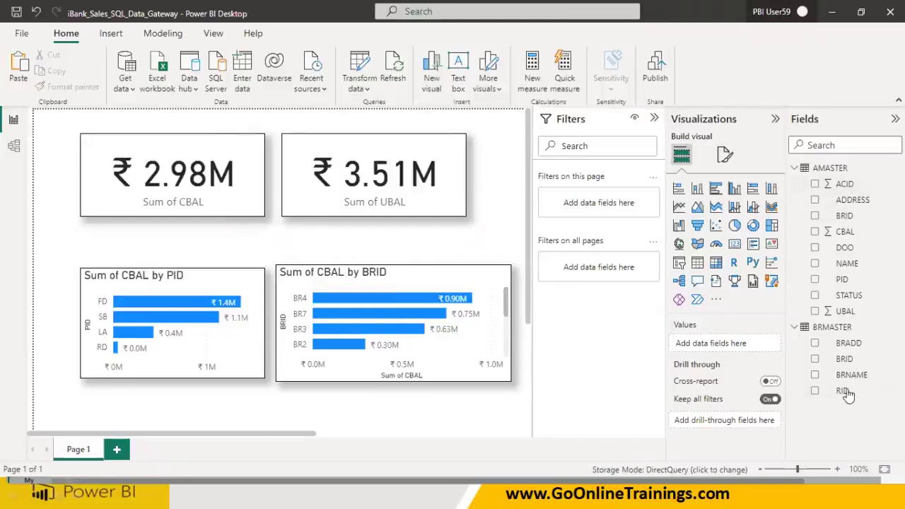
left_click(14, 144)
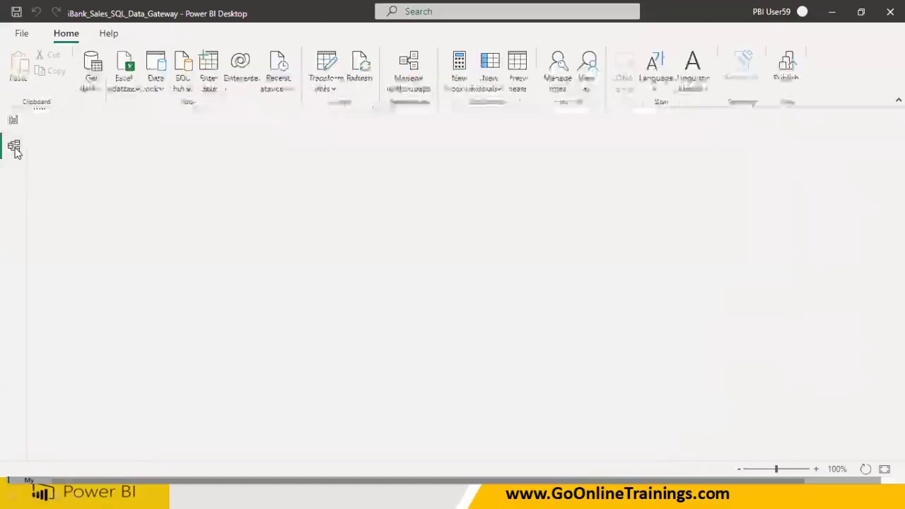
left_click(13, 119)
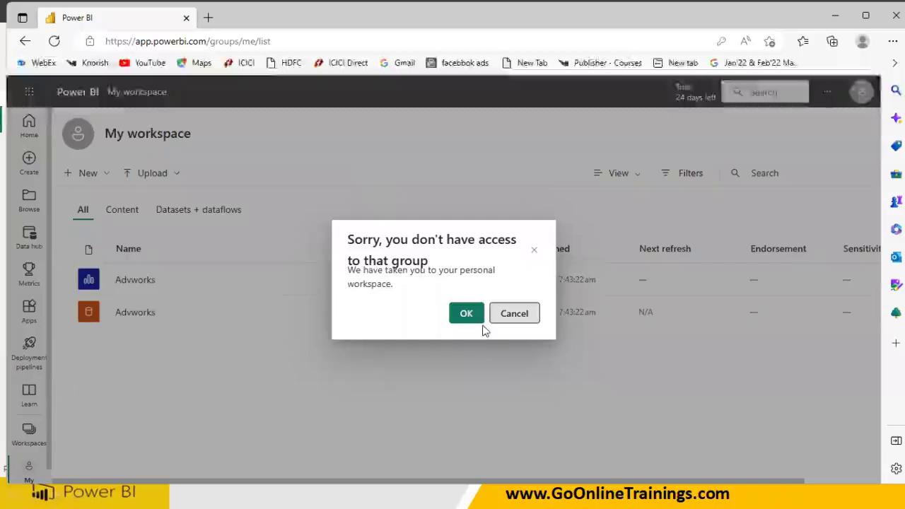
Open iBank_Sales_SQL_Data_Gateway from the 'jogi' gateways workspace, showing the ibank no-gateway error
left_click(514, 314)
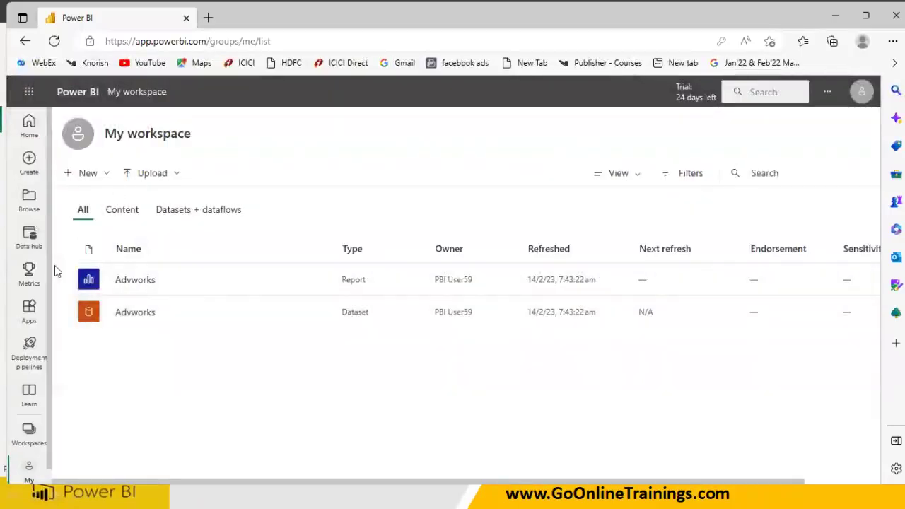
left_click(30, 434)
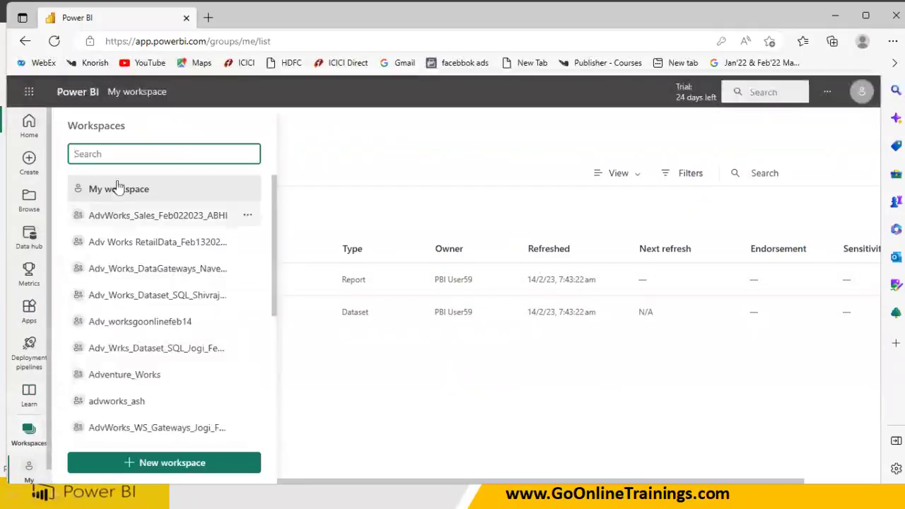
type("jog")
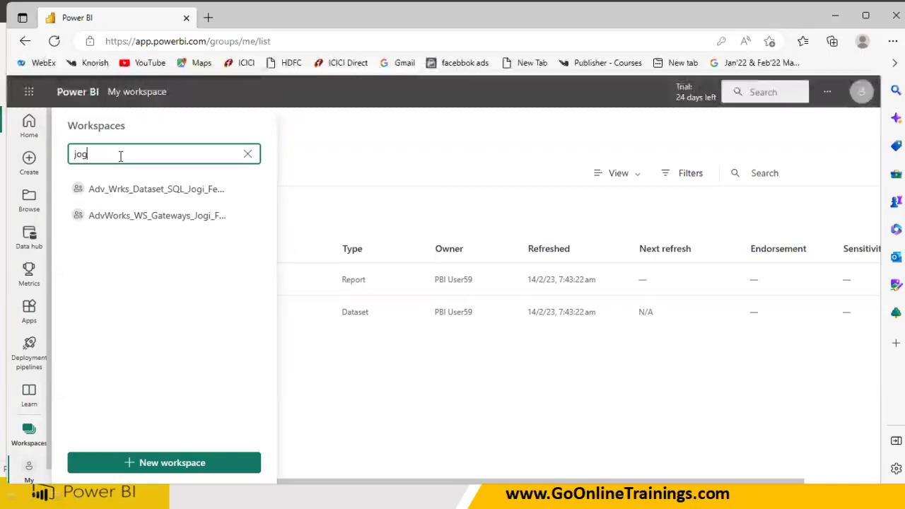
type("i")
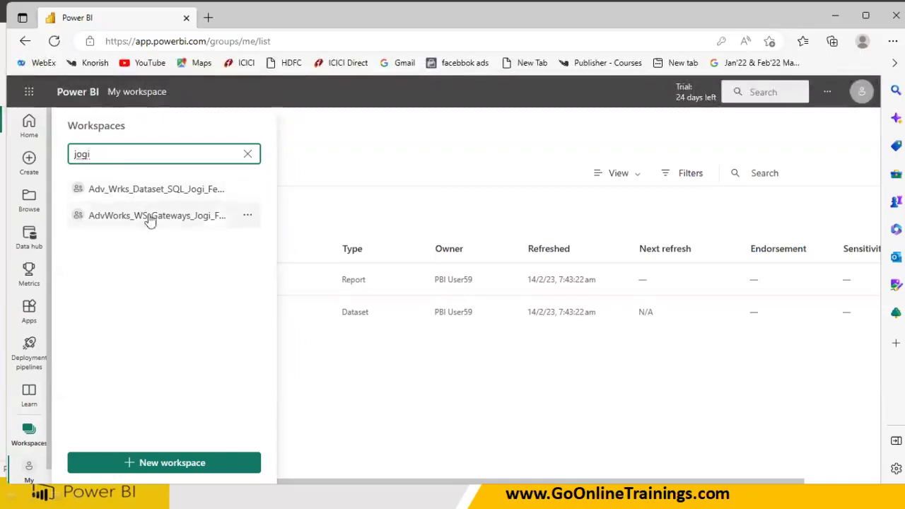
left_click(150, 215)
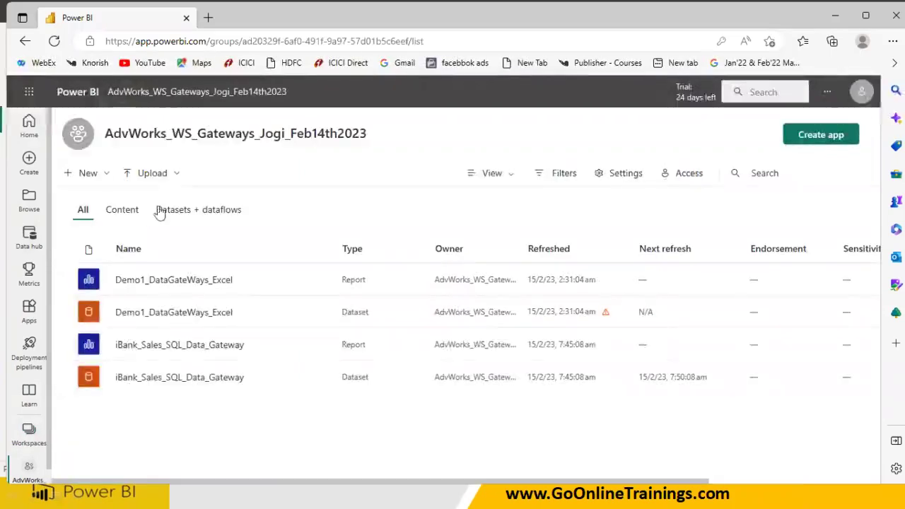
left_click(127, 217)
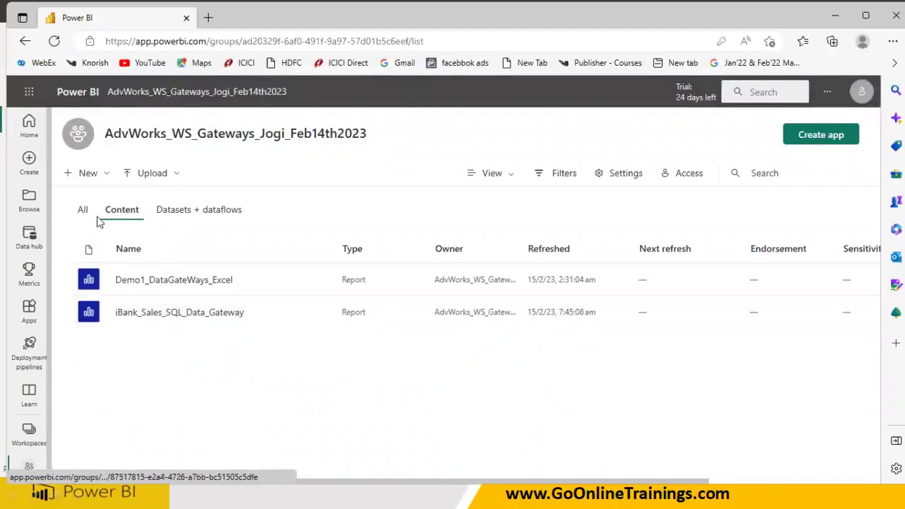
left_click(170, 312)
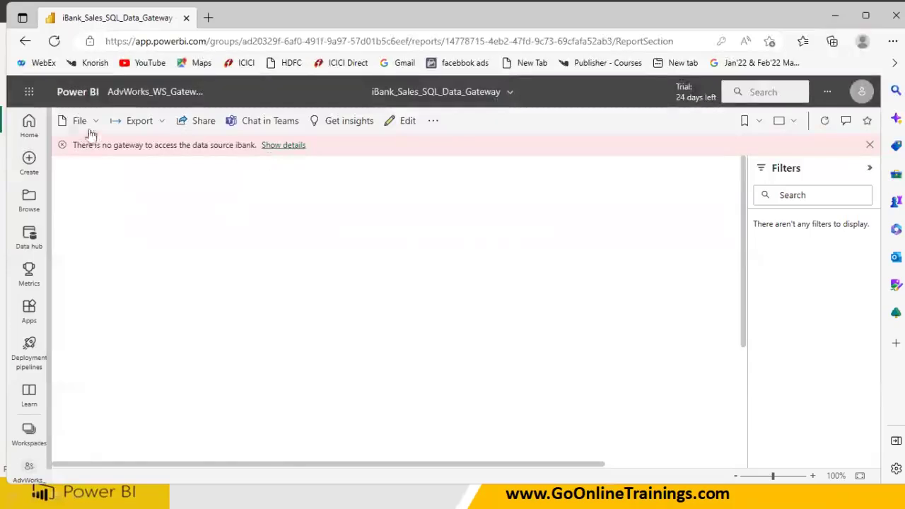
Check that the Demo1_DataGateWays_Excel report loads in the workspace, then return to the content list
left_click(142, 91)
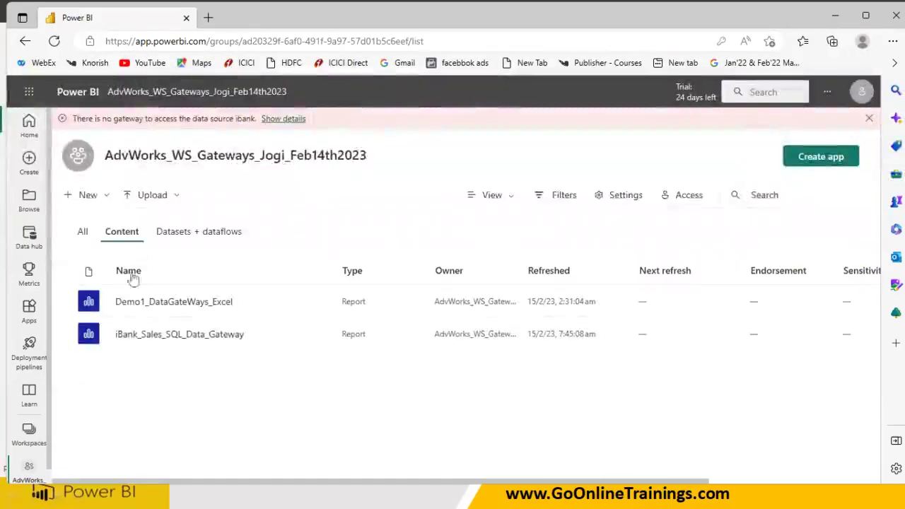
left_click(200, 304)
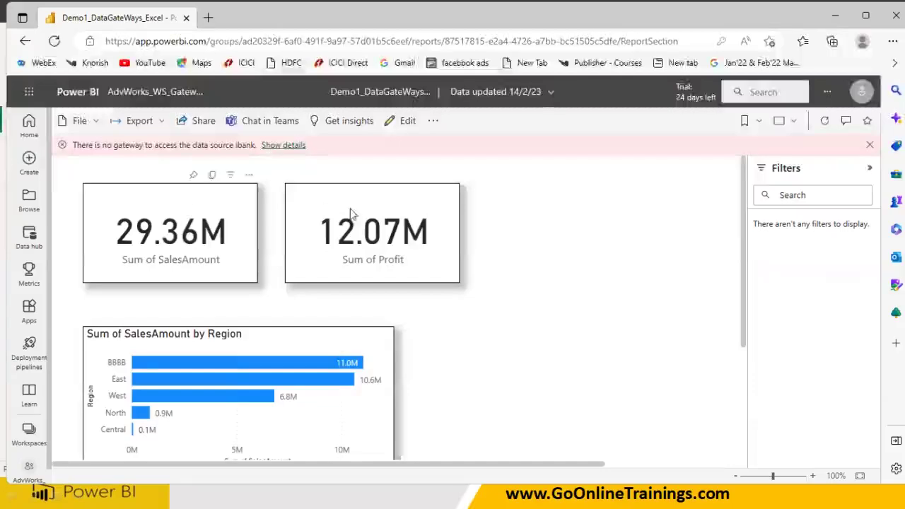
left_click(125, 96)
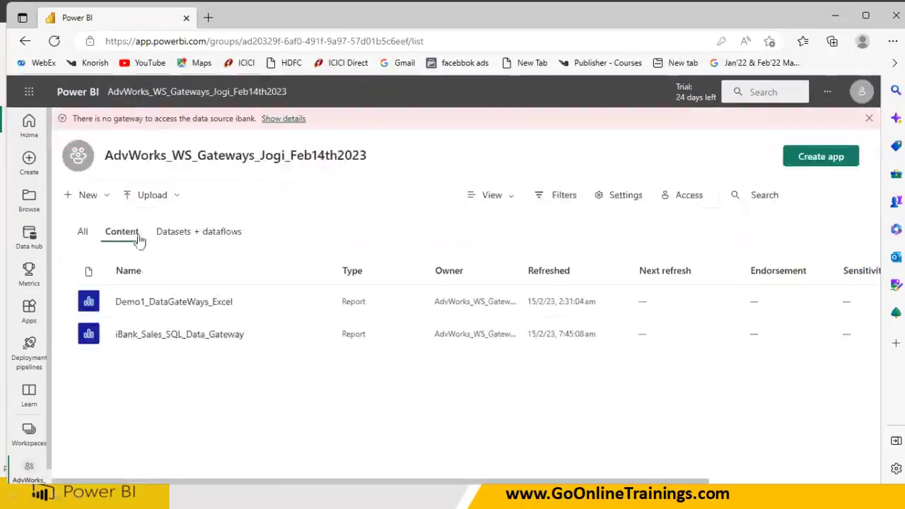
Reopen the still-blank iBank_Sales_SQL_Data_Gateway report, then bring up the on-premises-to-cloud diagram in Paint
left_click(155, 338)
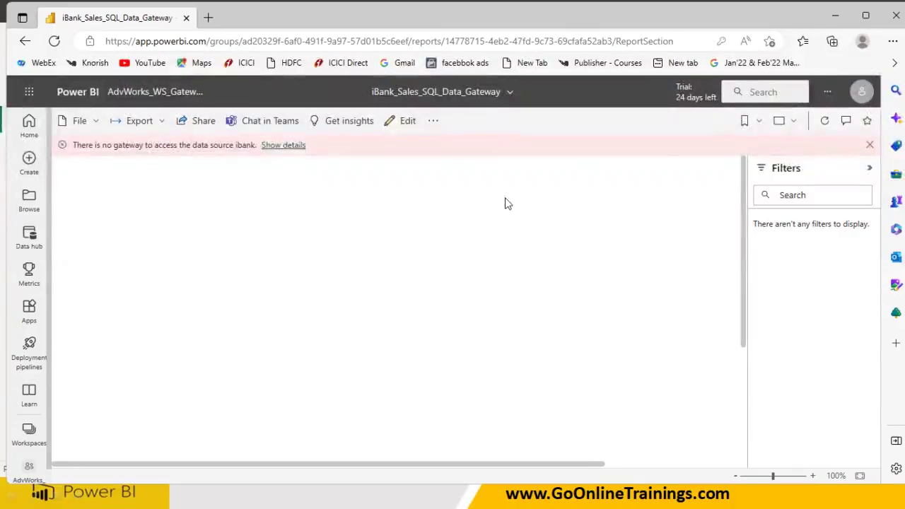
key("super")
left_click(644, 493)
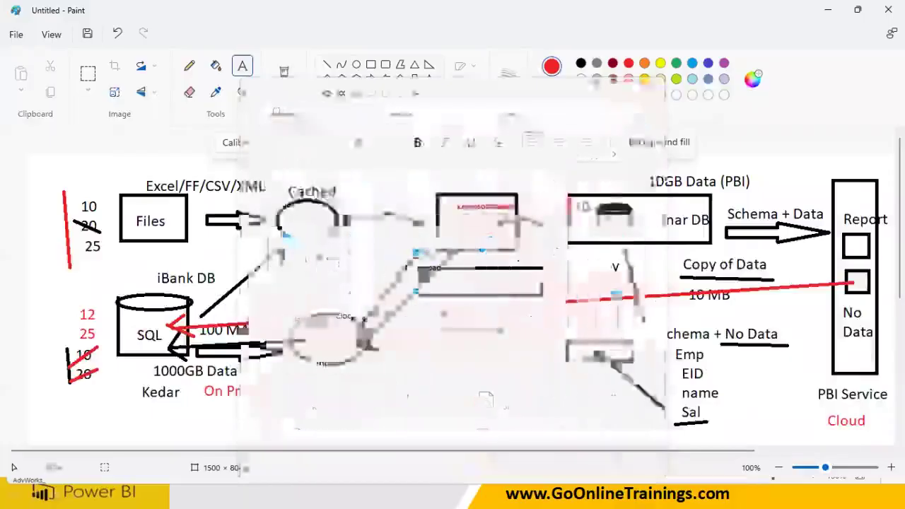
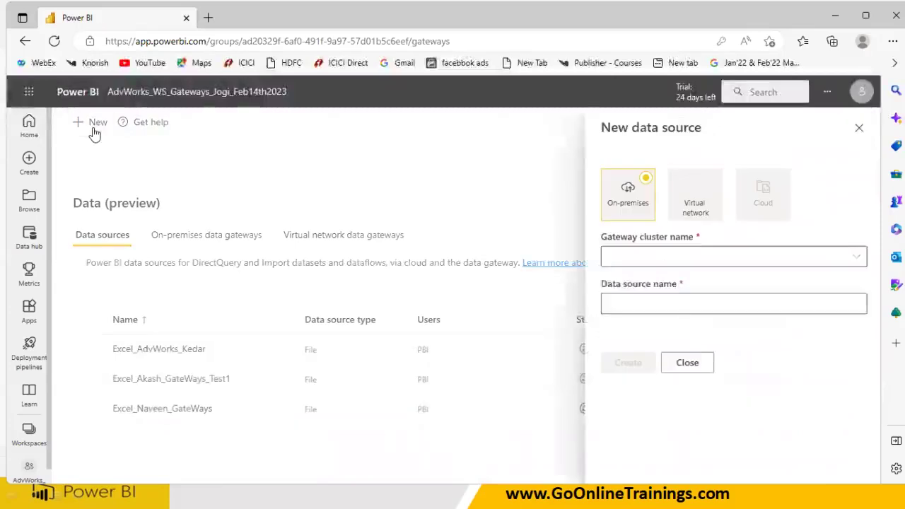
Point the new data source at gateway Kedar_GateWay, name it SQL_iBank_Kedar, and set its type to SQL Server
left_click(672, 259)
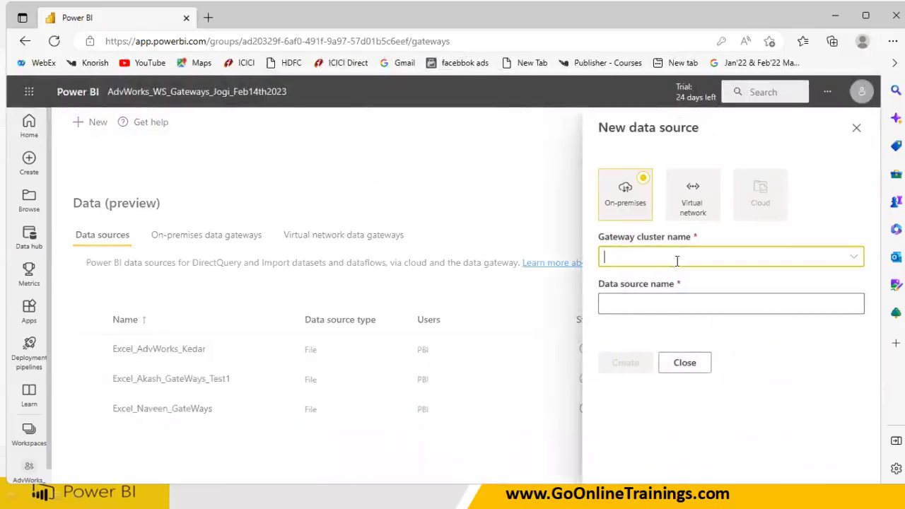
left_click(853, 257)
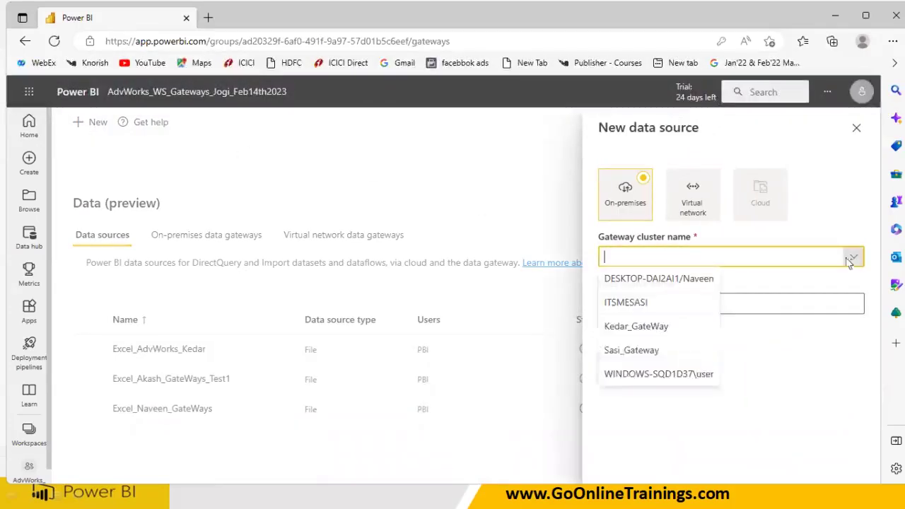
left_click(683, 325)
left_click(852, 305)
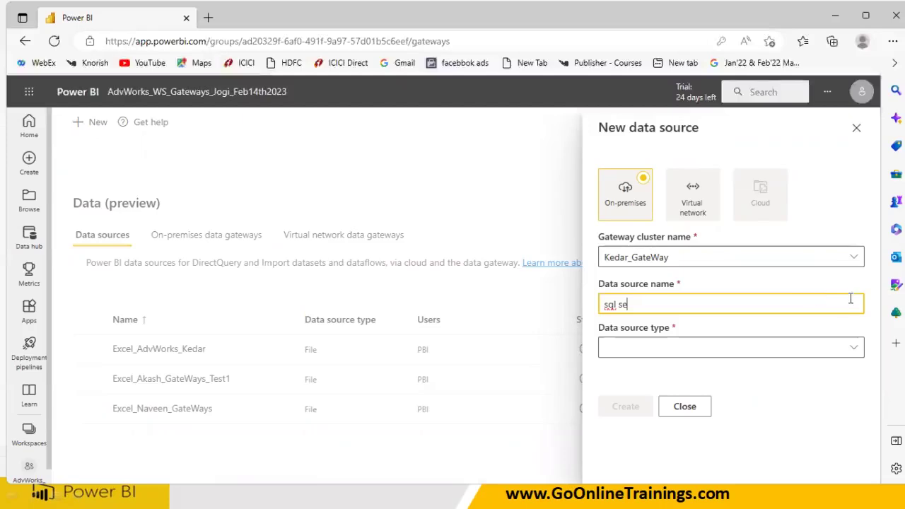
type("rv")
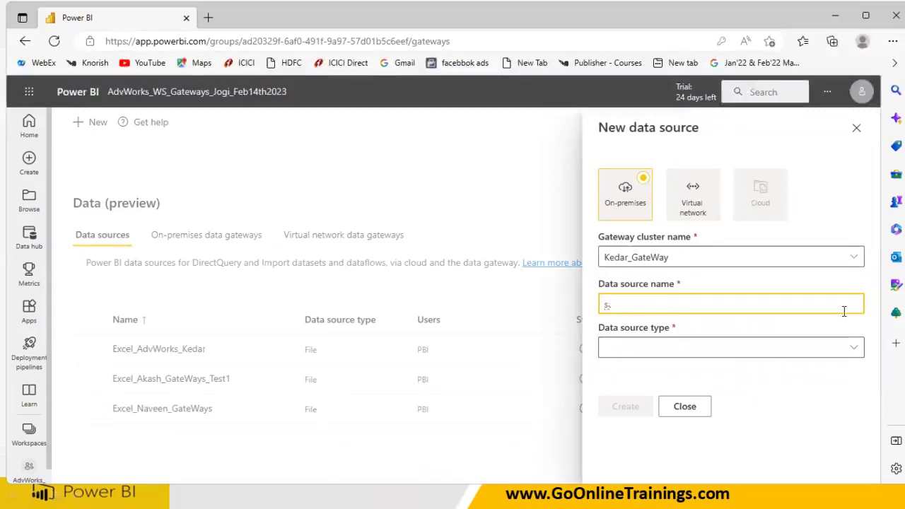
key("BackSpace")
type("S")
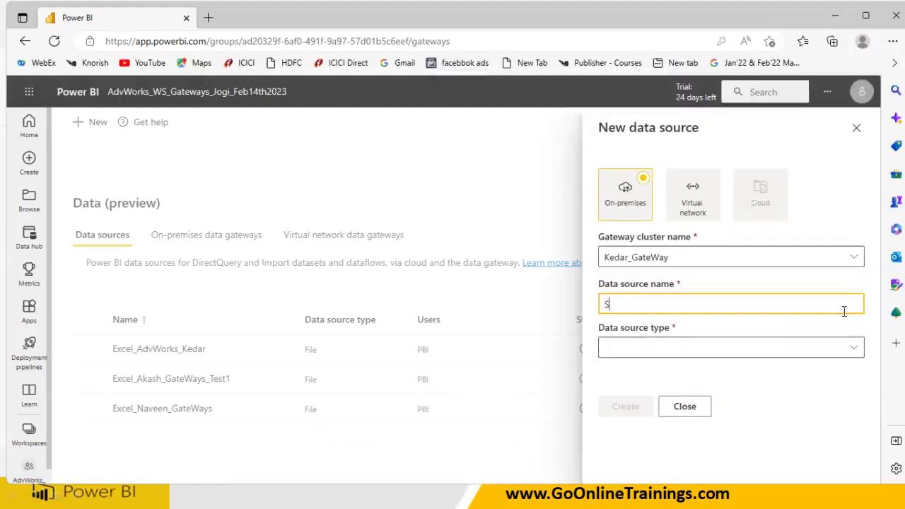
type("QL_iBank")
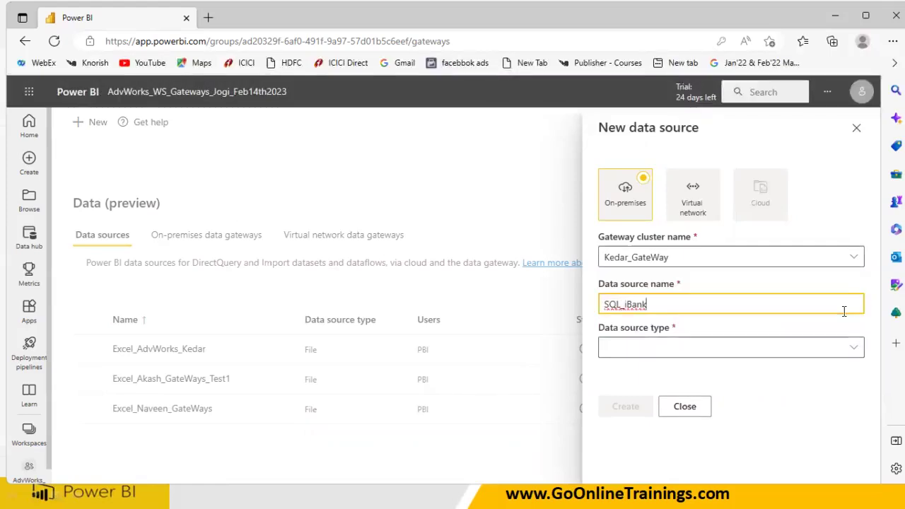
type("_Kedar")
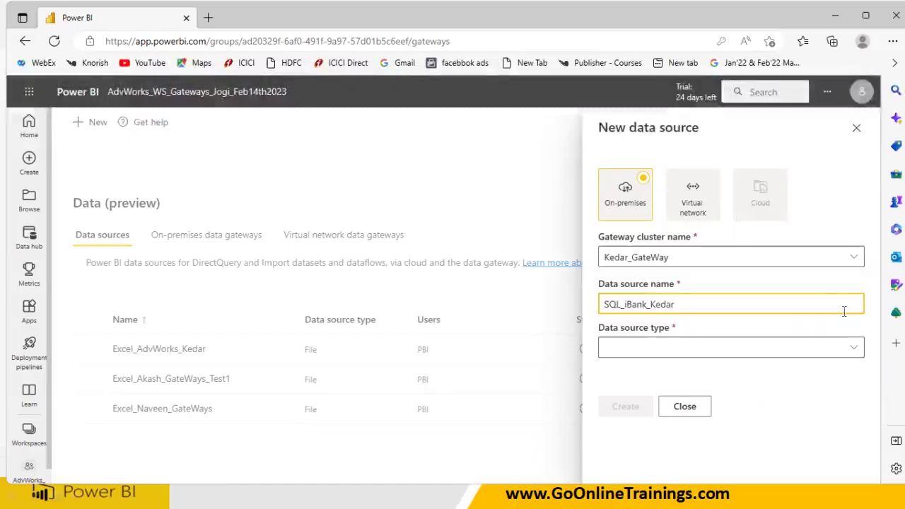
left_click(721, 346)
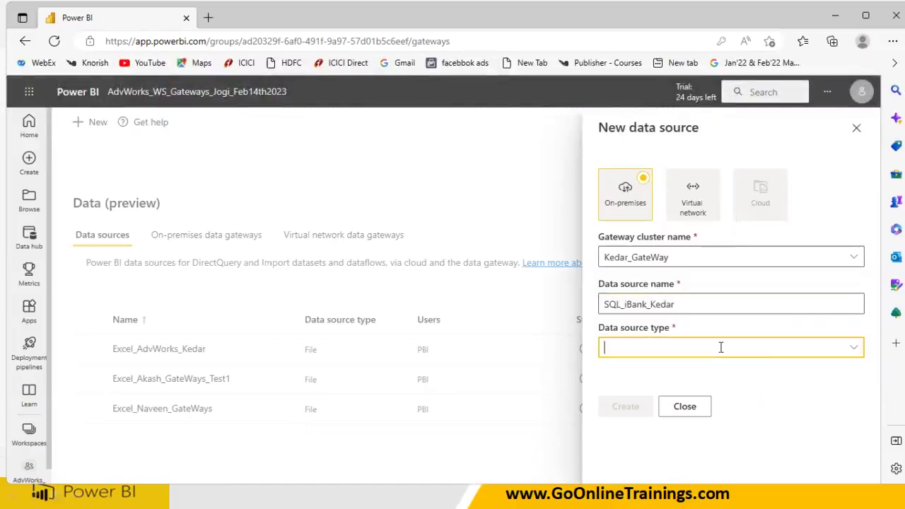
type("SQL Server")
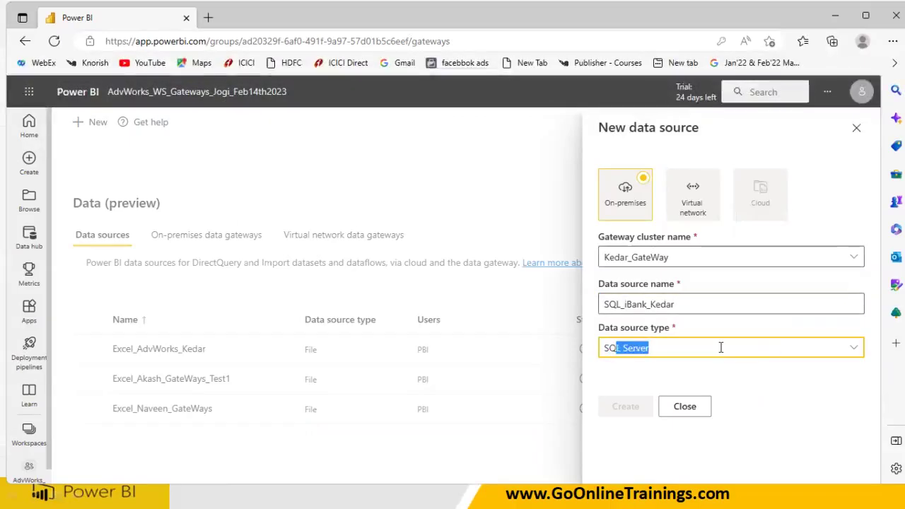
key("Return")
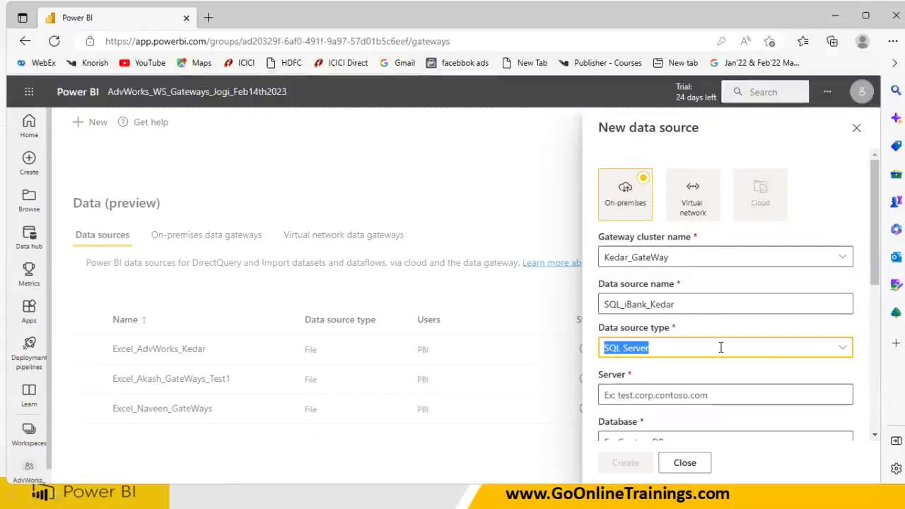
In Power BI Desktop's data source settings, read the kedar;iBank source's server and database names
key("super")
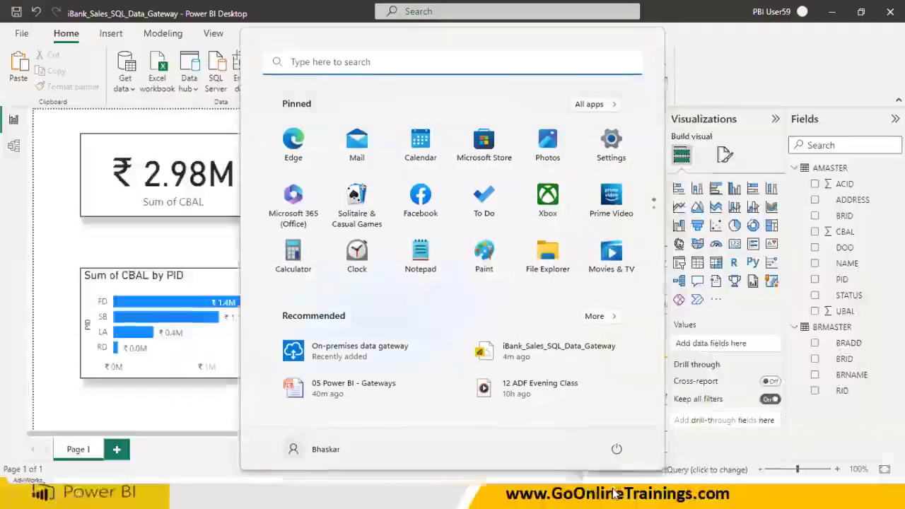
left_click(615, 493)
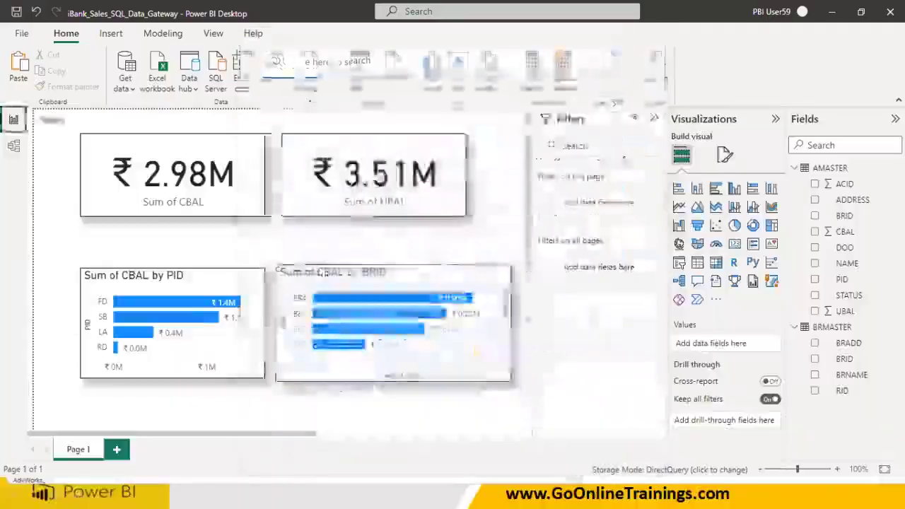
left_click(360, 88)
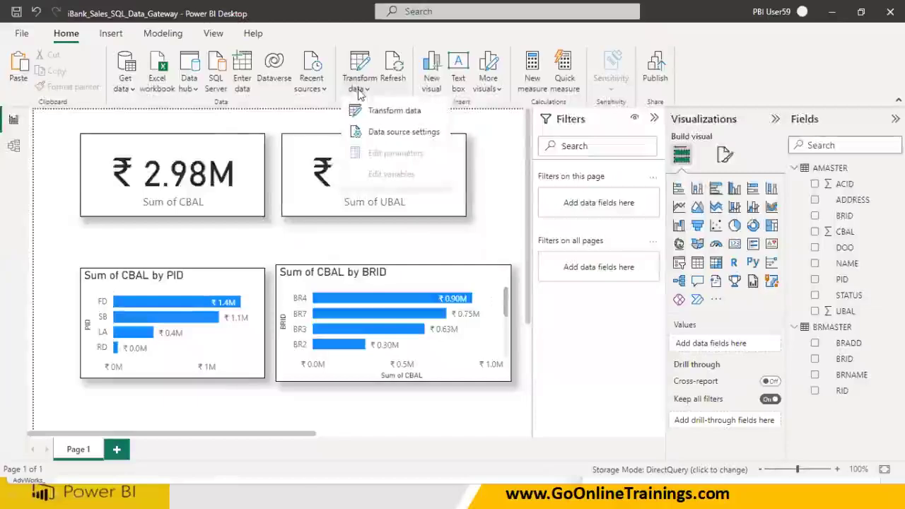
left_click(378, 130)
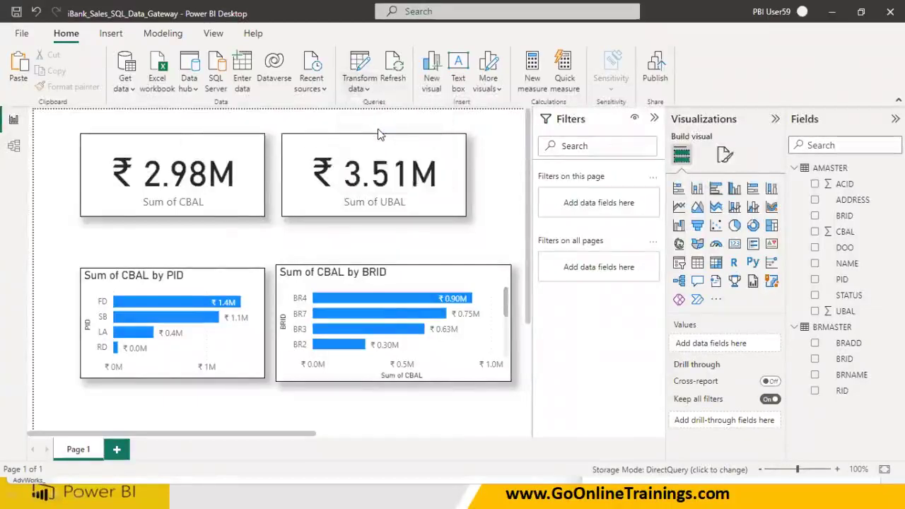
left_click(305, 169)
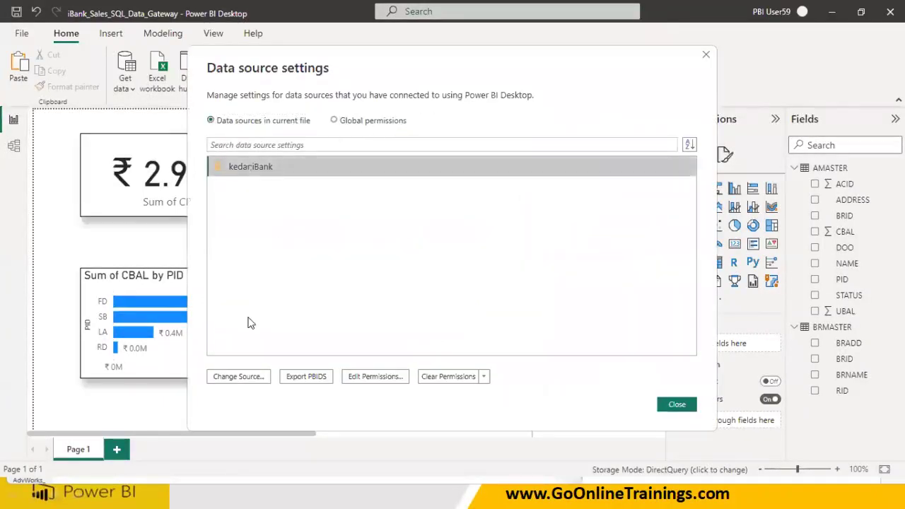
left_click(247, 380)
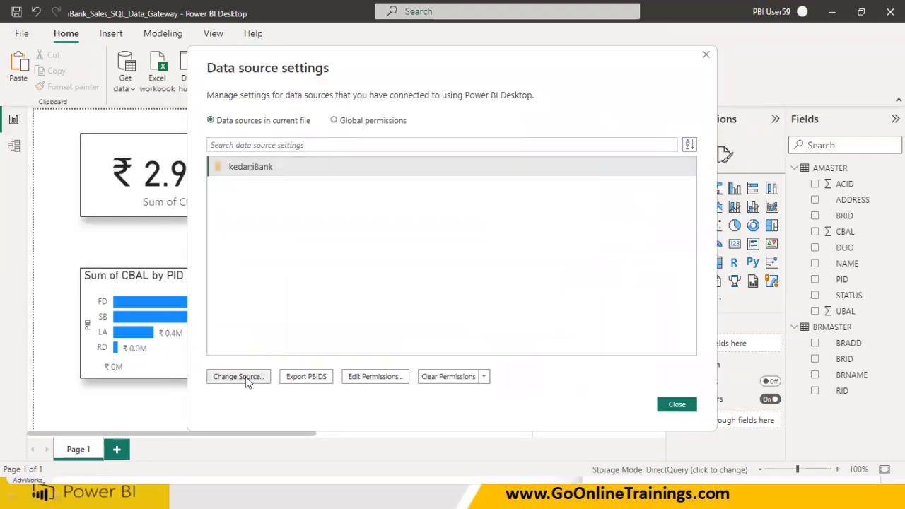
left_click_drag(276, 212, 237, 215)
left_click_drag(272, 242, 226, 245)
Enter server kedar and paste database iBank into the gateway data source form
key("alt+Tab")
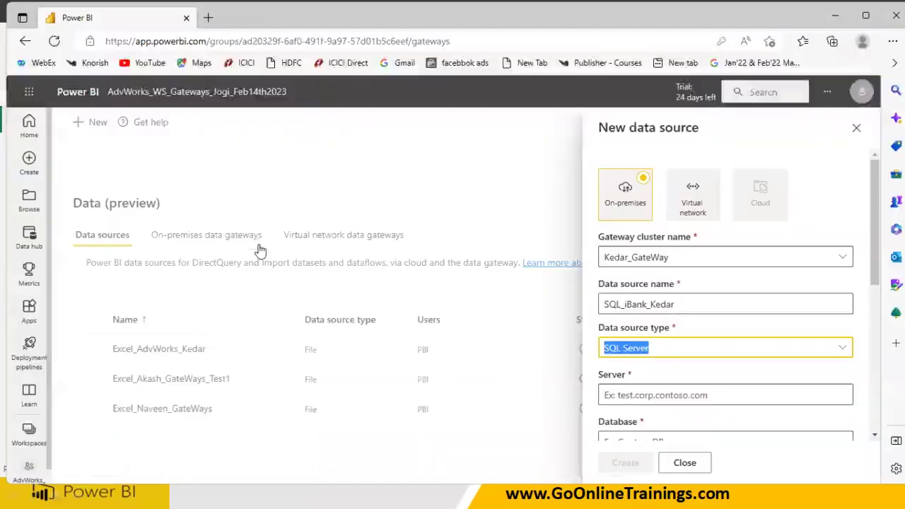
left_click(624, 395)
type("kedar")
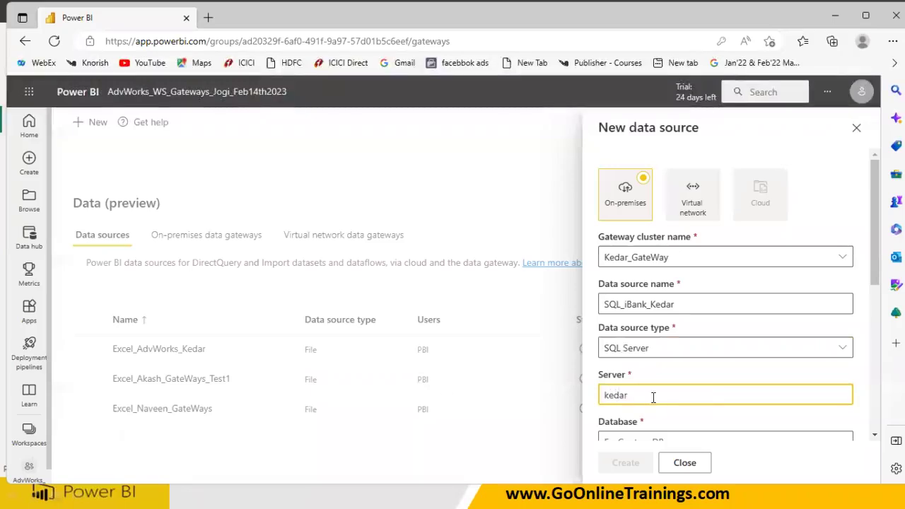
scroll(654, 400, "down", 2)
left_click(627, 354)
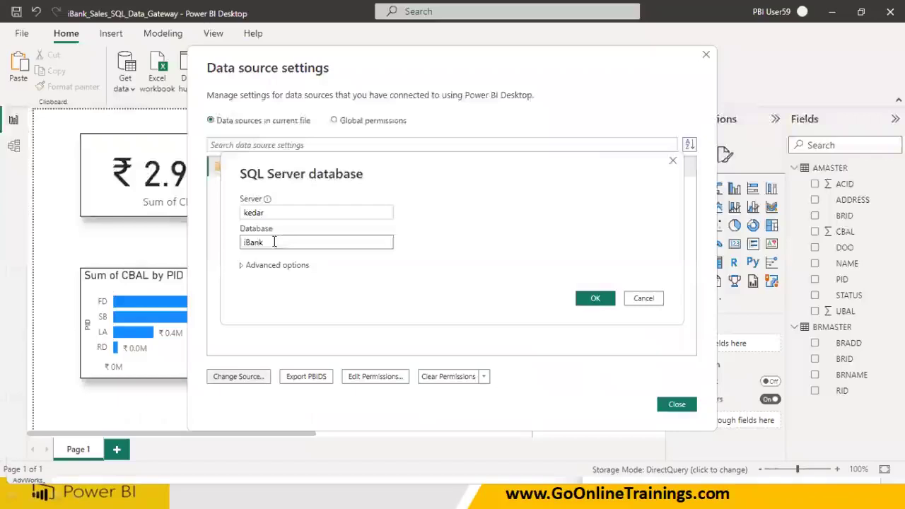
left_click_drag(277, 241, 215, 246)
key("ctrl+c")
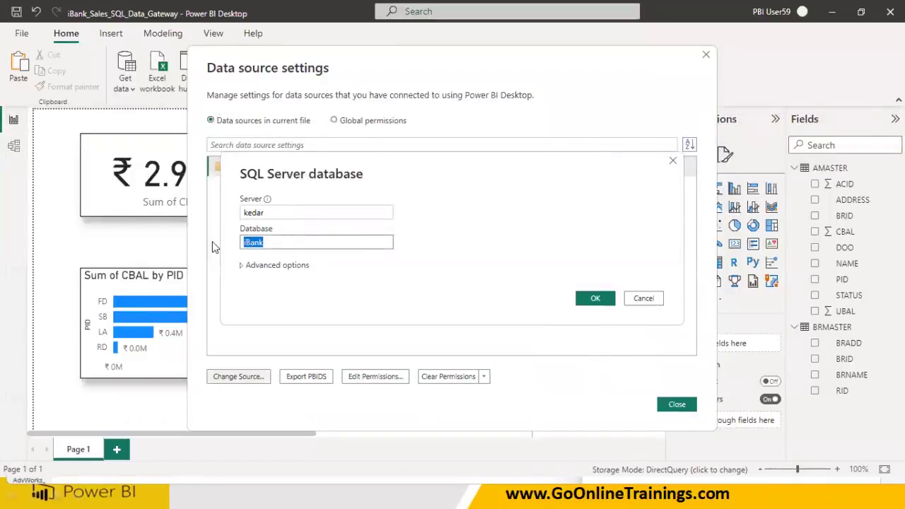
key("alt+Tab")
key("ctrl+v")
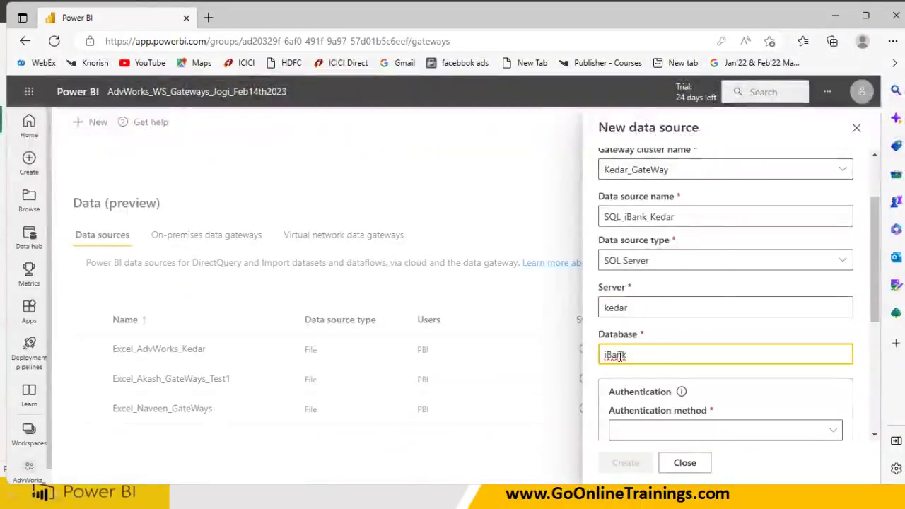
Correct the database name and retype the server name to match Desktop's kedar
right_click(616, 356)
key("Escape")
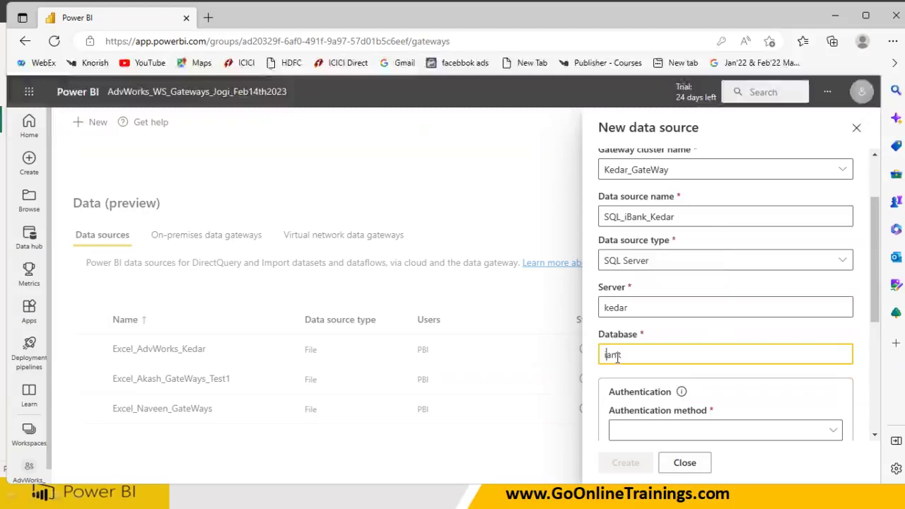
type("B")
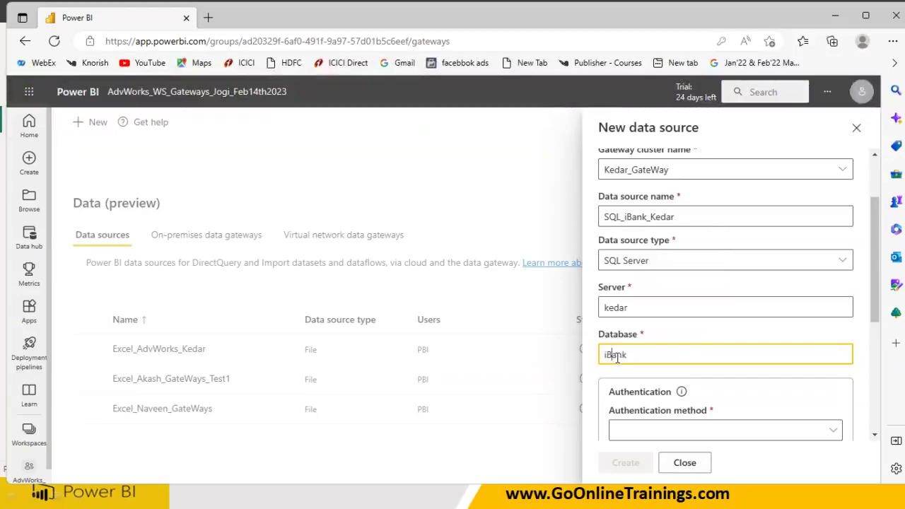
double_click(636, 307)
type("KEDAR")
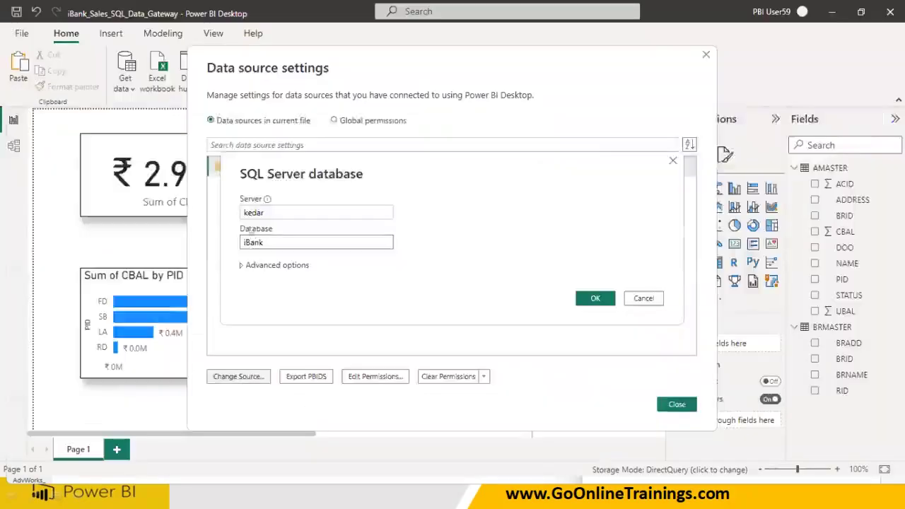
double_click(240, 217)
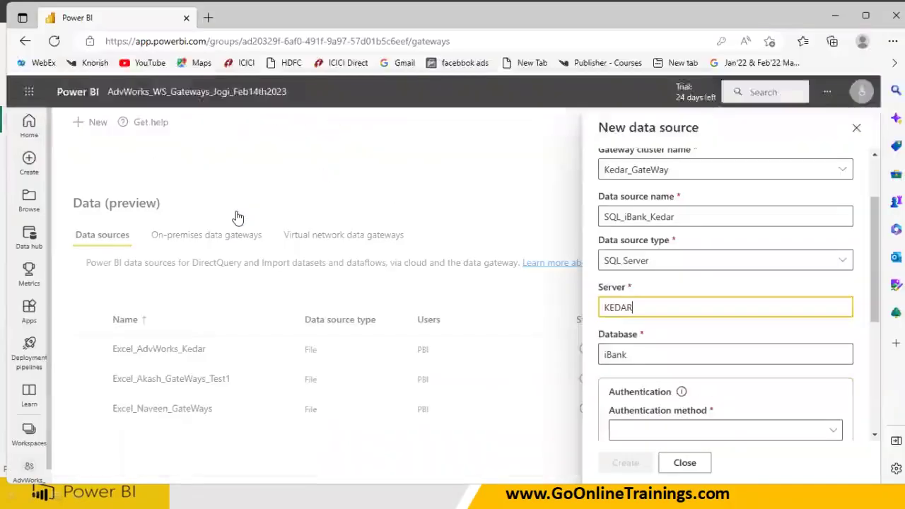
left_click_drag(640, 308, 568, 305)
type("kedar")
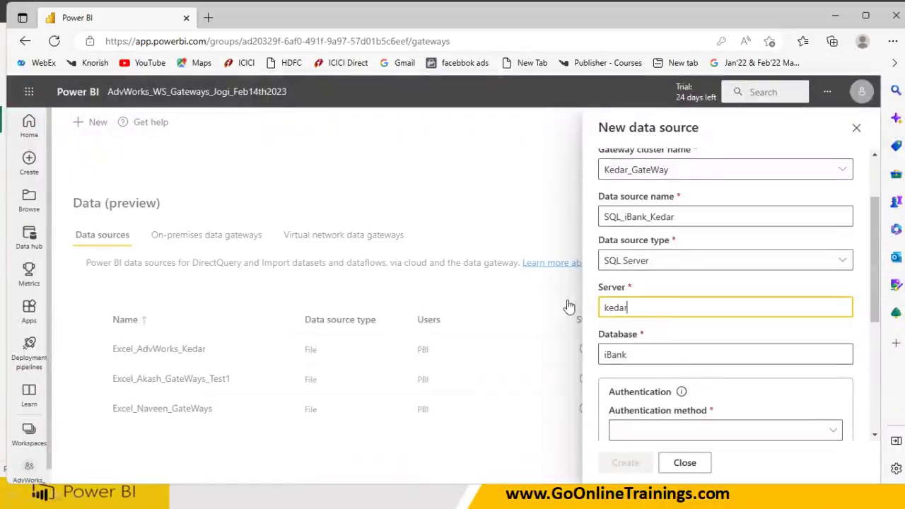
Choose Windows authentication, then close Desktop's data source settings unchanged
left_click(645, 426)
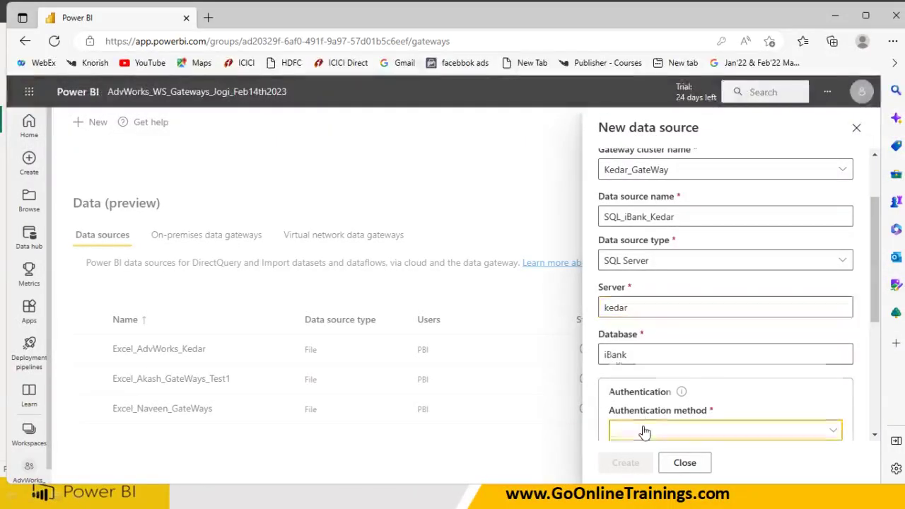
left_click(644, 385)
scroll(643, 389, "down", 2)
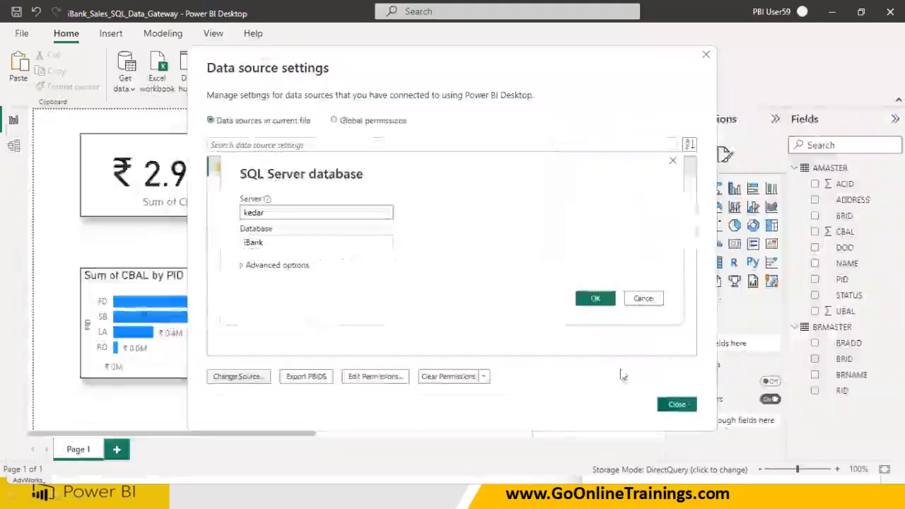
left_click(643, 299)
left_click(677, 404)
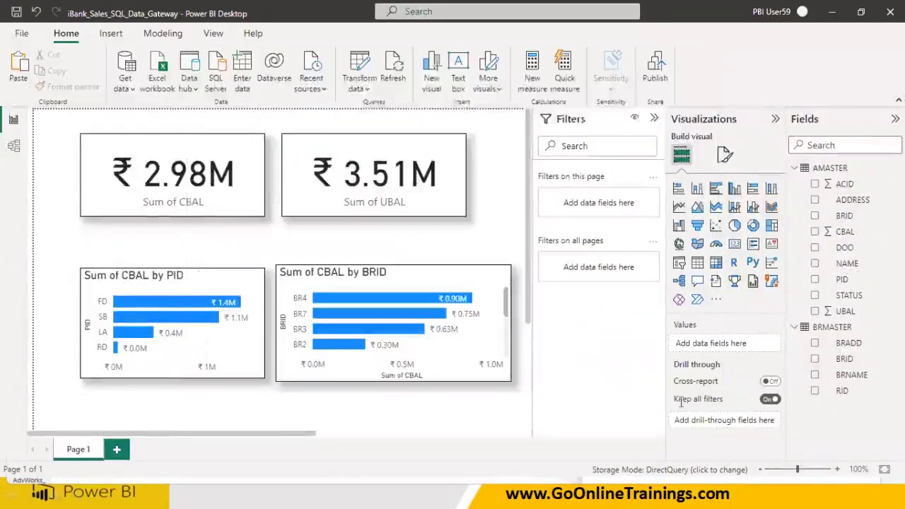
key("super")
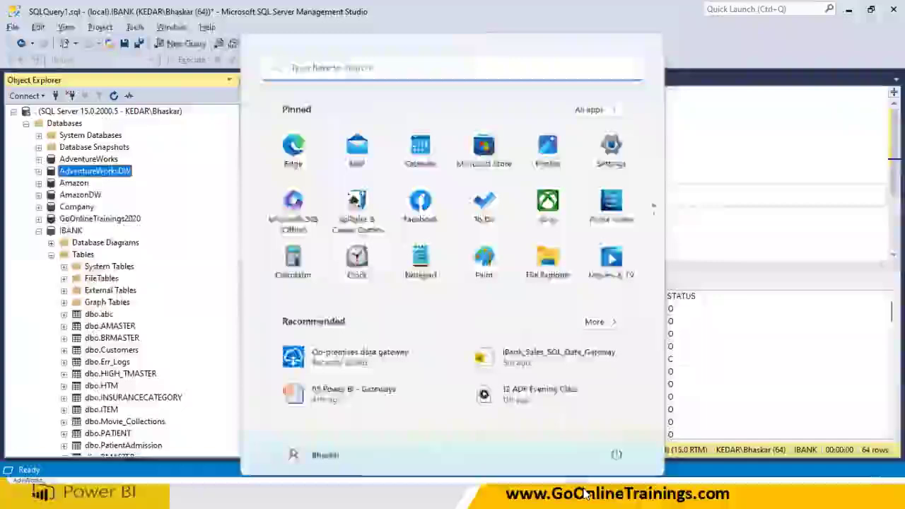
key("Escape")
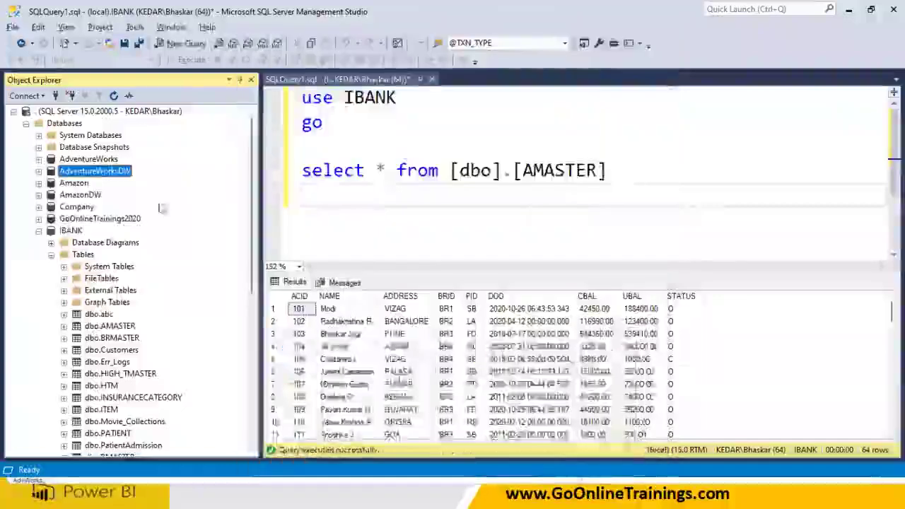
left_click(26, 95)
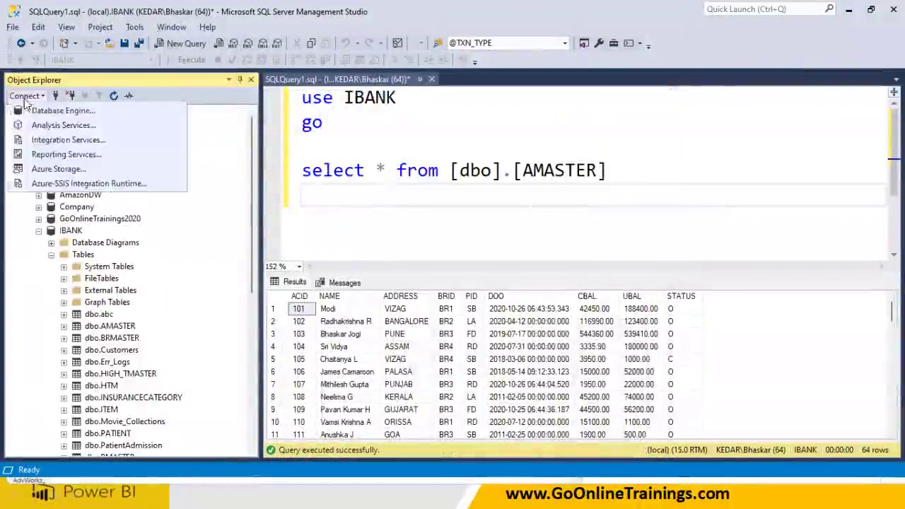
left_click(37, 117)
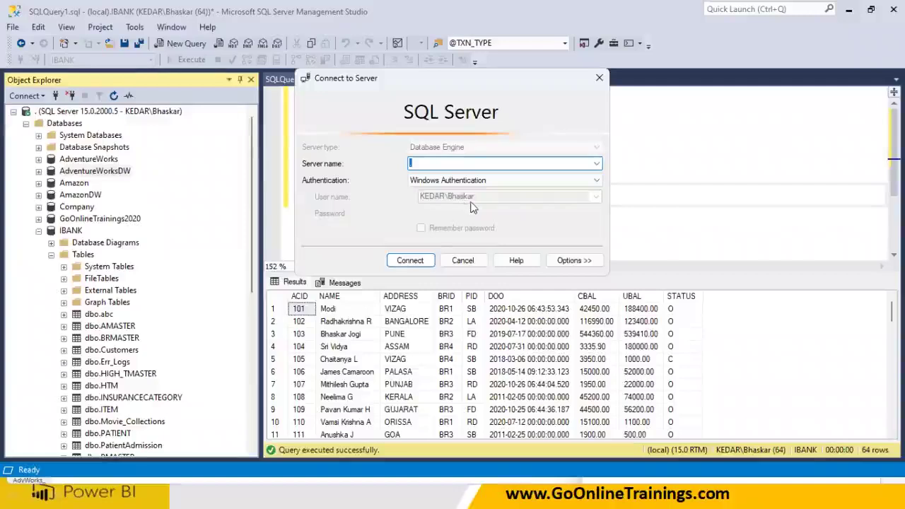
left_click(433, 181)
left_click(433, 182)
left_click(464, 260)
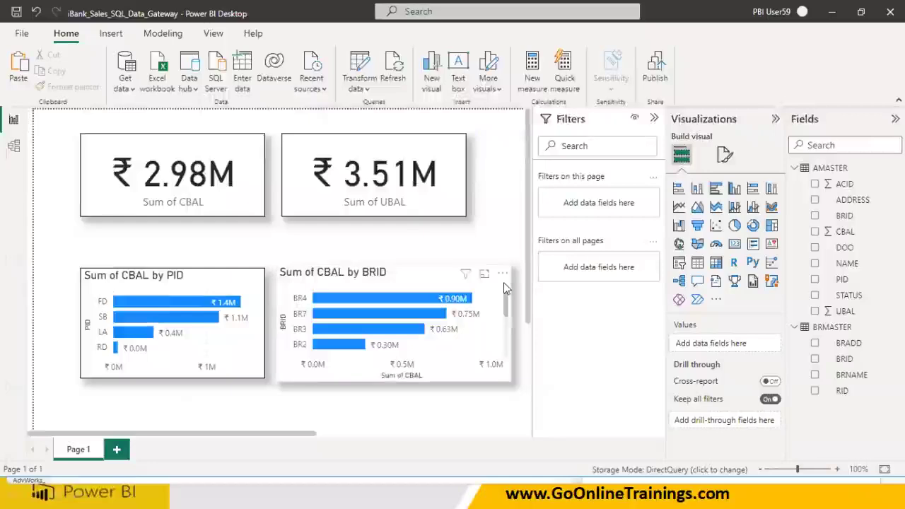
key("super")
left_click(590, 493)
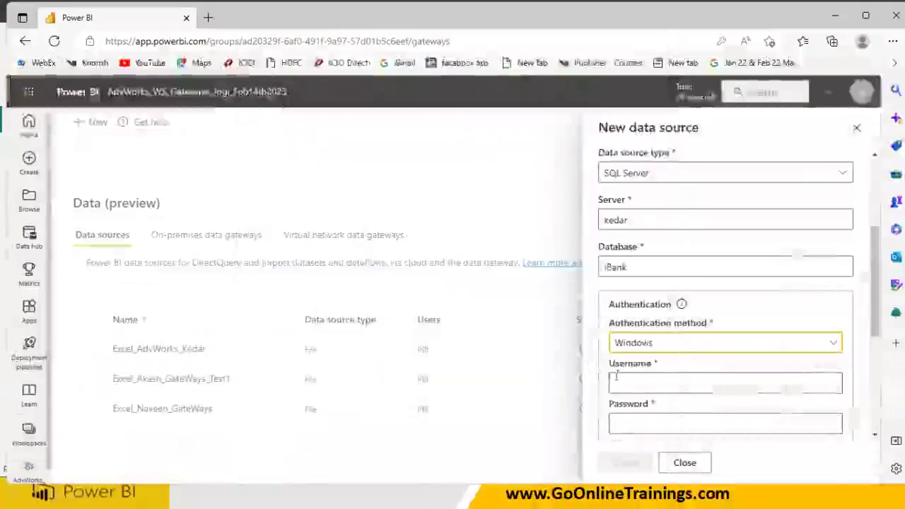
Use the saved Windows account as the username and enter its password
scroll(618, 373, "down", 1)
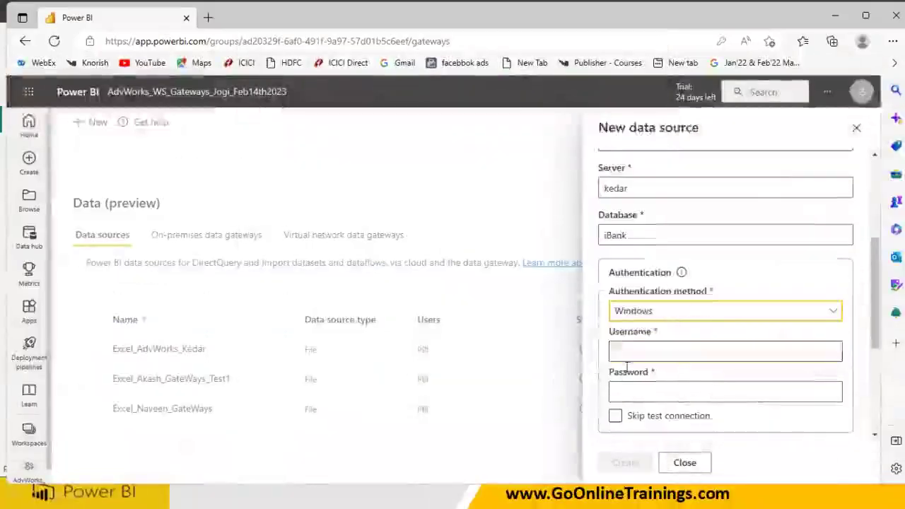
left_click(638, 339)
type("KED")
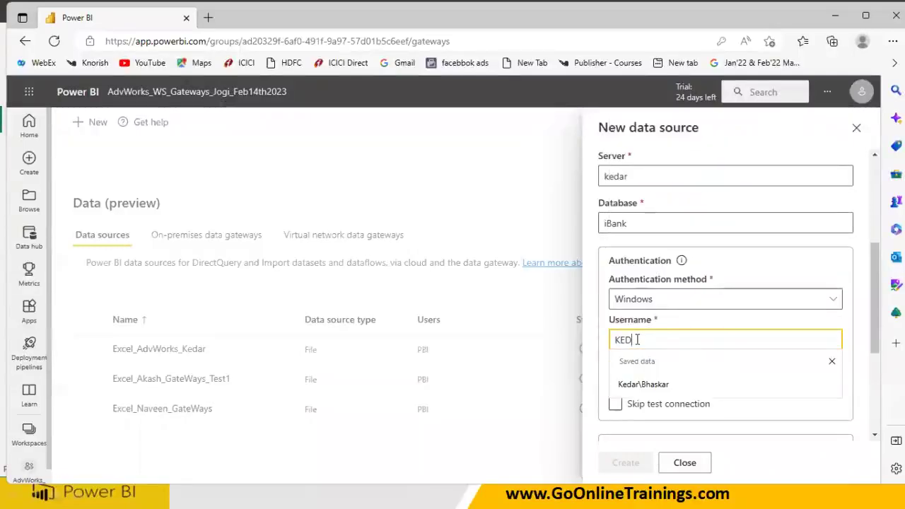
left_click(649, 384)
left_click(652, 382)
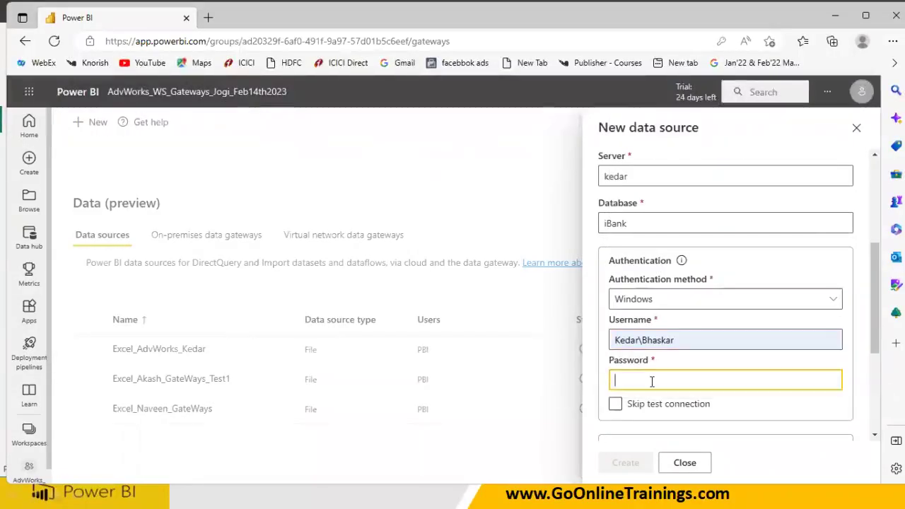
type("******")
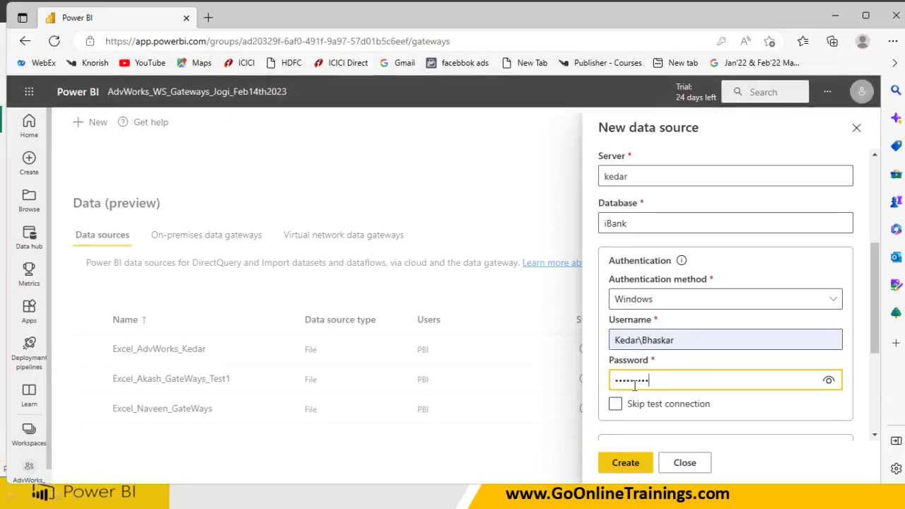
key("super")
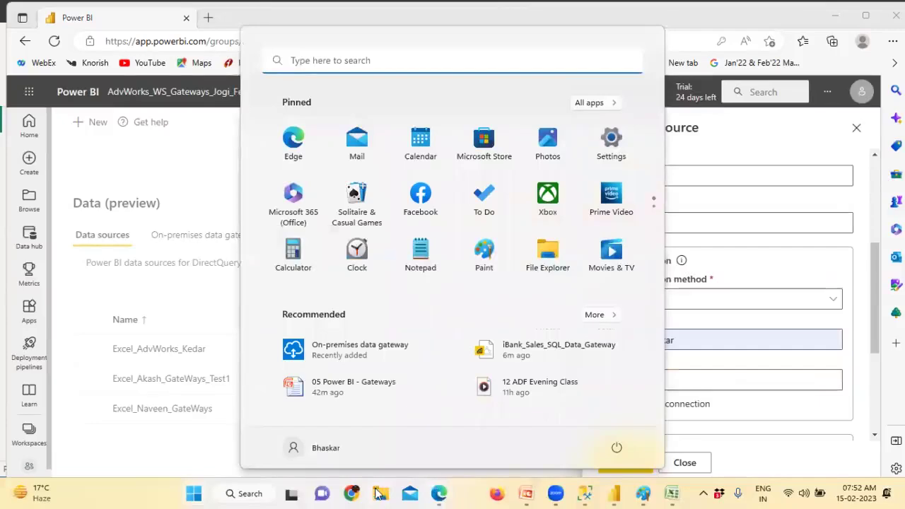
Open This PC's properties from File Explorer to confirm the device name KEDAR
left_click(383, 493)
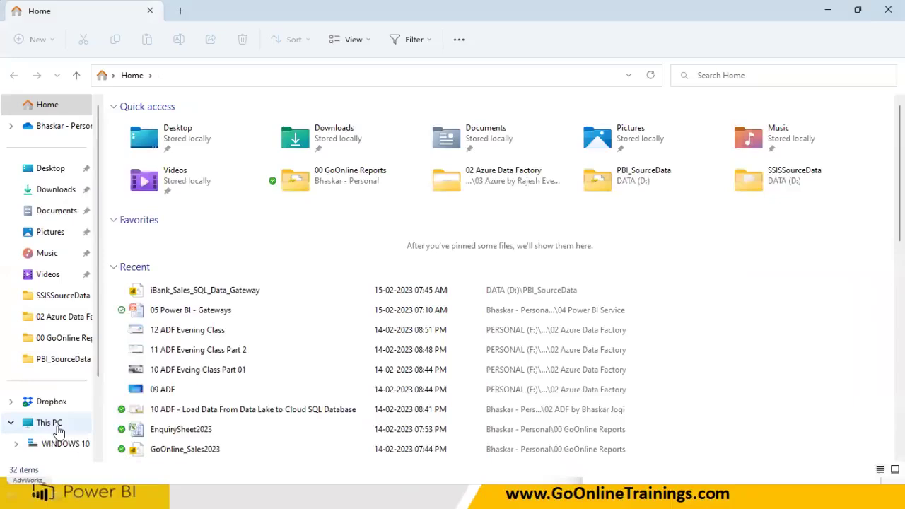
right_click(59, 431)
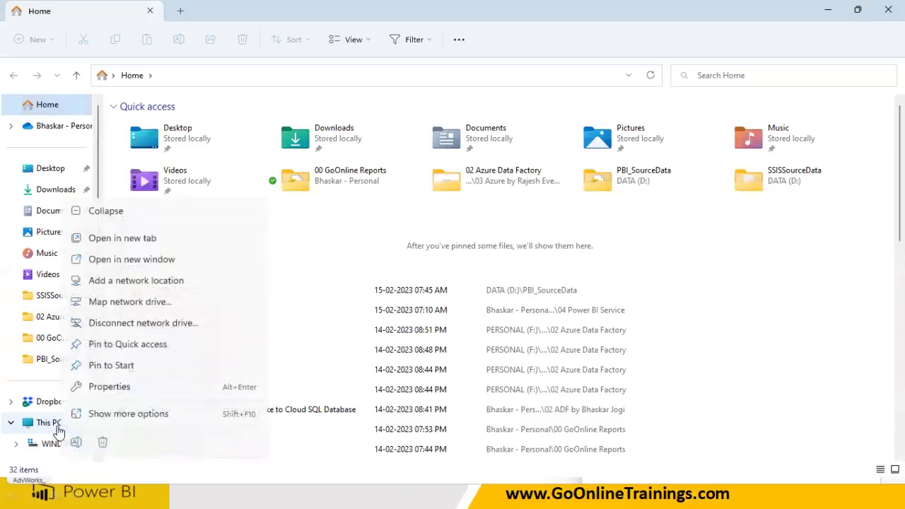
left_click(114, 415)
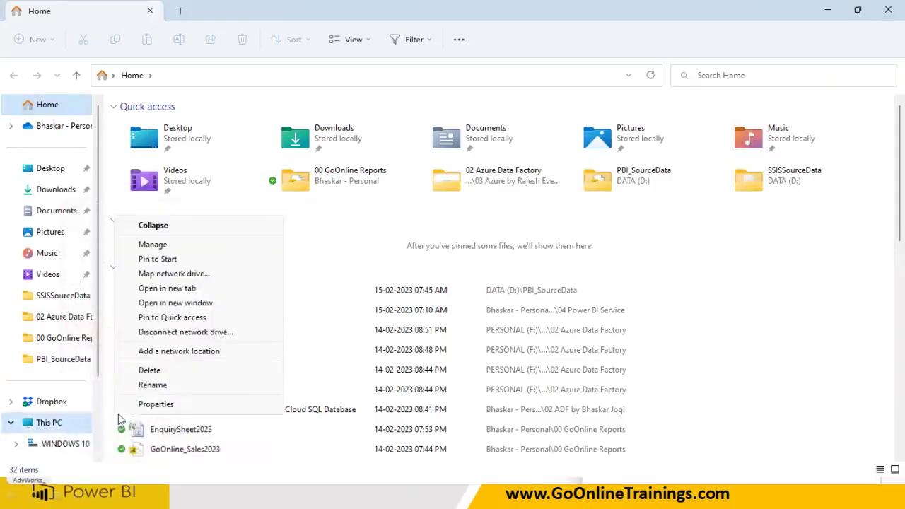
left_click(148, 404)
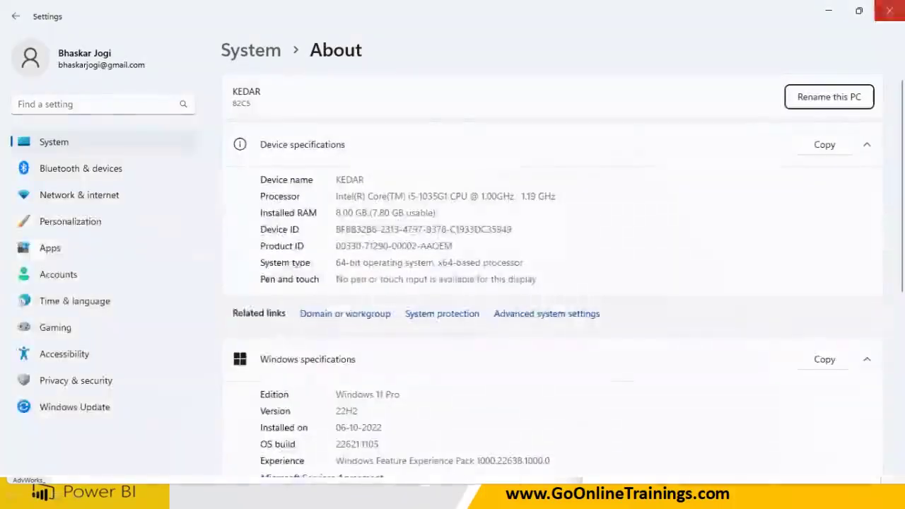
left_click(890, 11)
Reselect This PC and bring up its full options list
key("super")
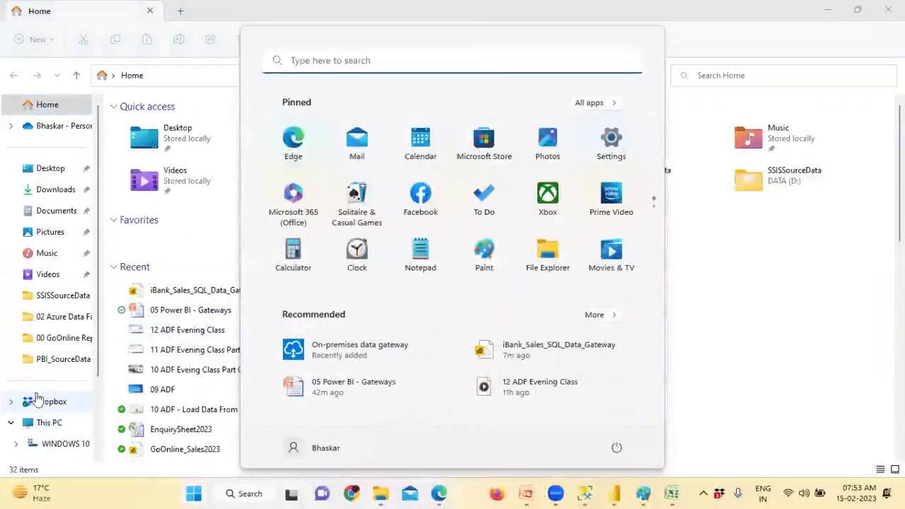
left_click(56, 424)
right_click(60, 429)
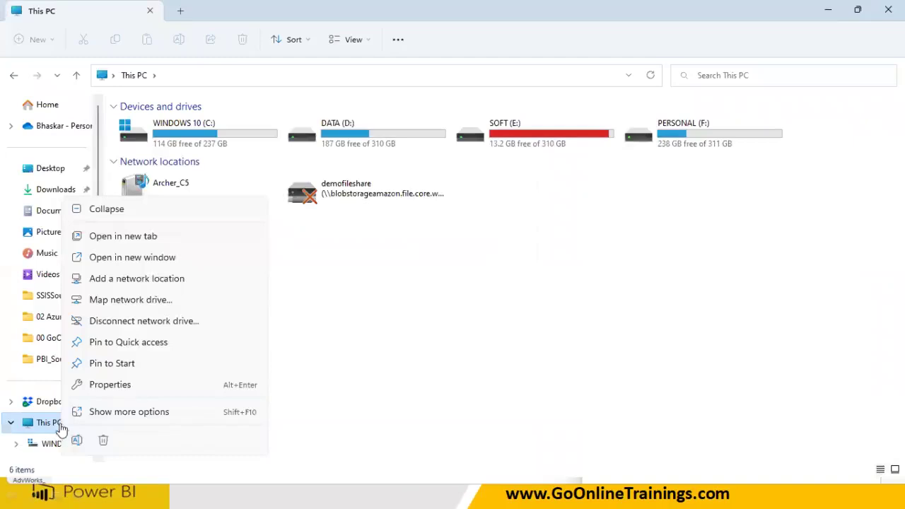
left_click(117, 414)
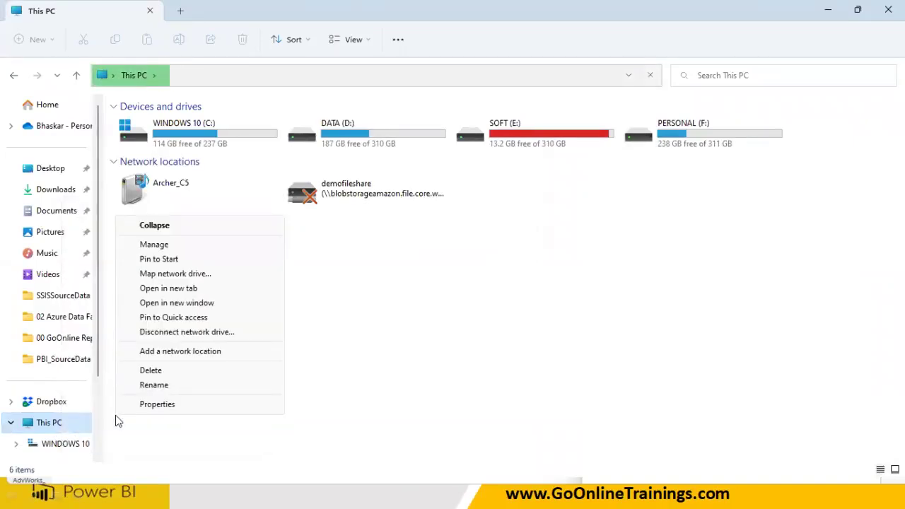
Open Computer Management and check that the signed-in user belongs to Administrators
left_click(155, 244)
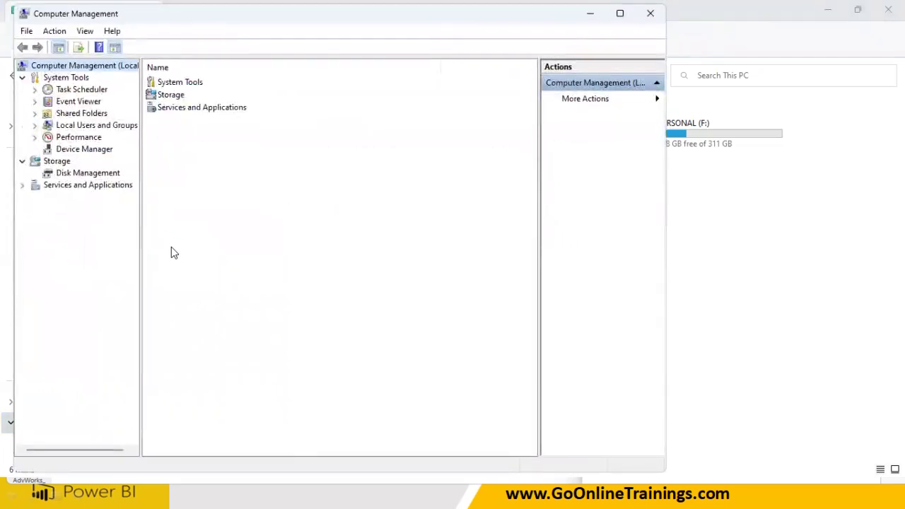
double_click(78, 127)
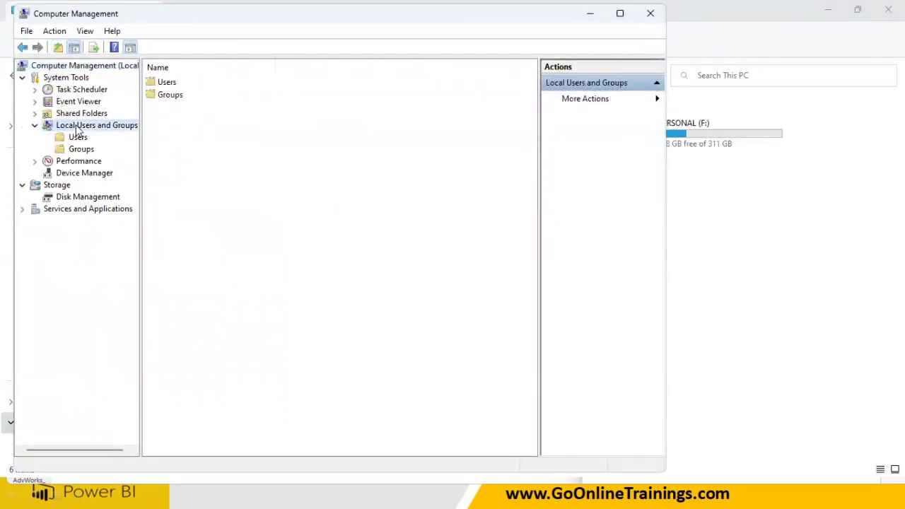
left_click(77, 138)
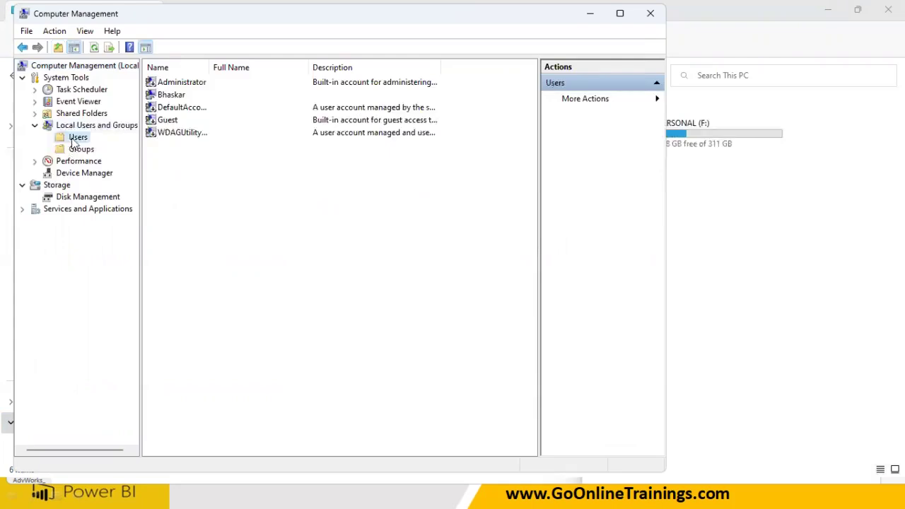
left_click(167, 99)
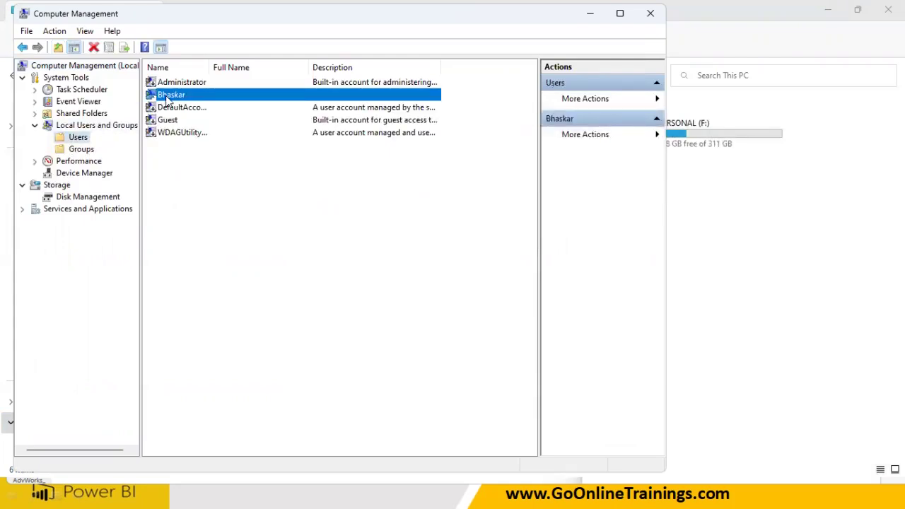
double_click(167, 99)
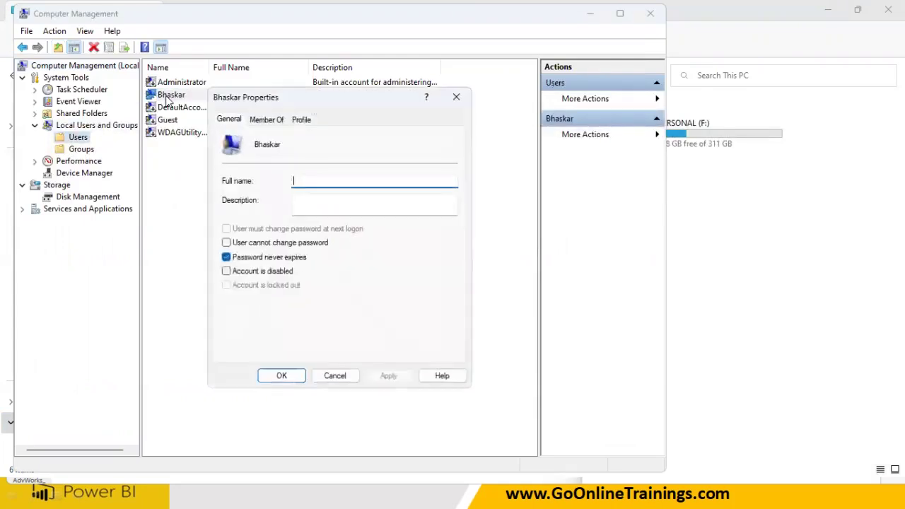
left_click(267, 121)
left_click(260, 155)
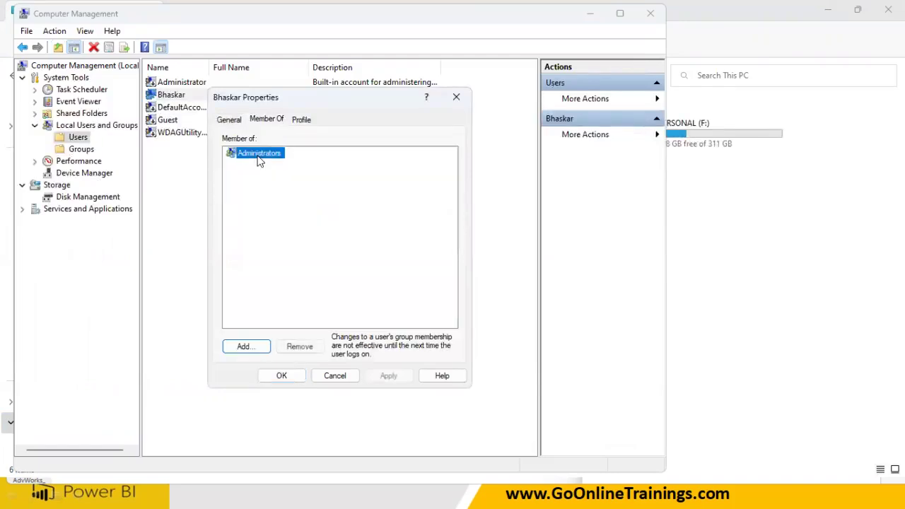
left_click(337, 376)
Start a password reset for the user account, then cancel it
right_click(177, 102)
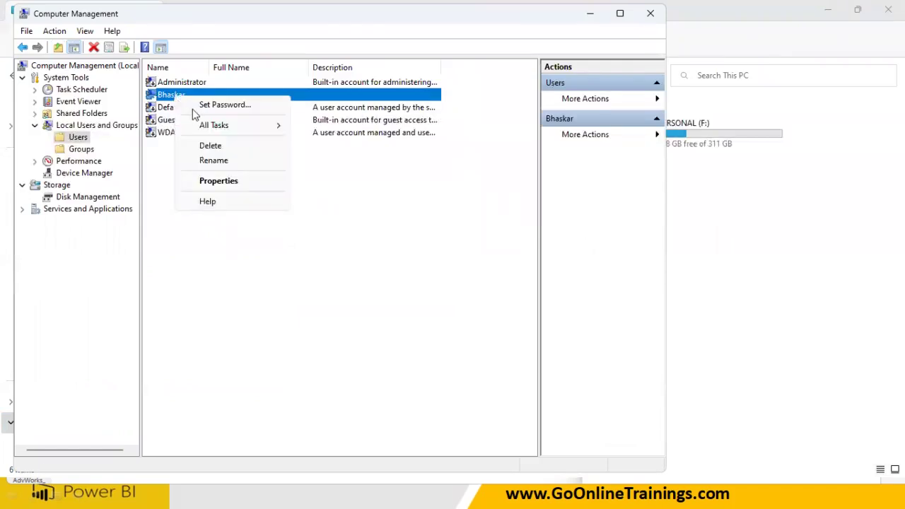
left_click(198, 106)
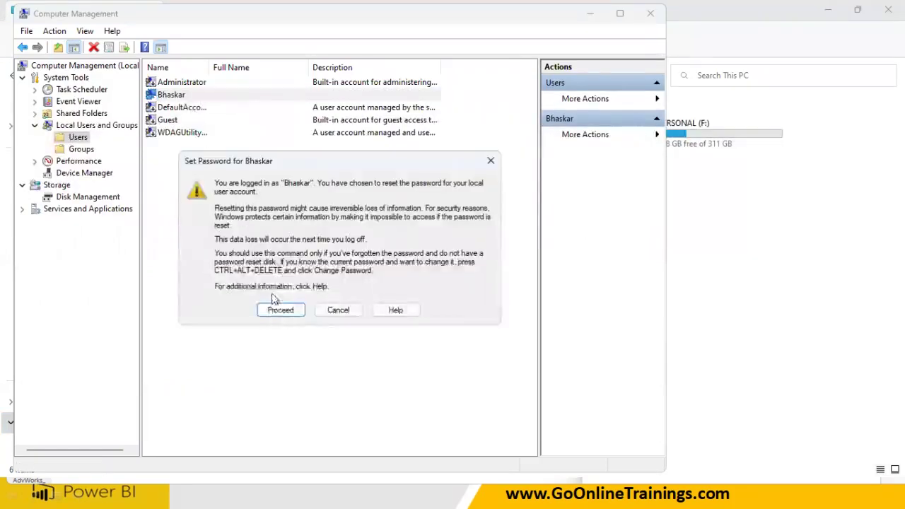
left_click(337, 308)
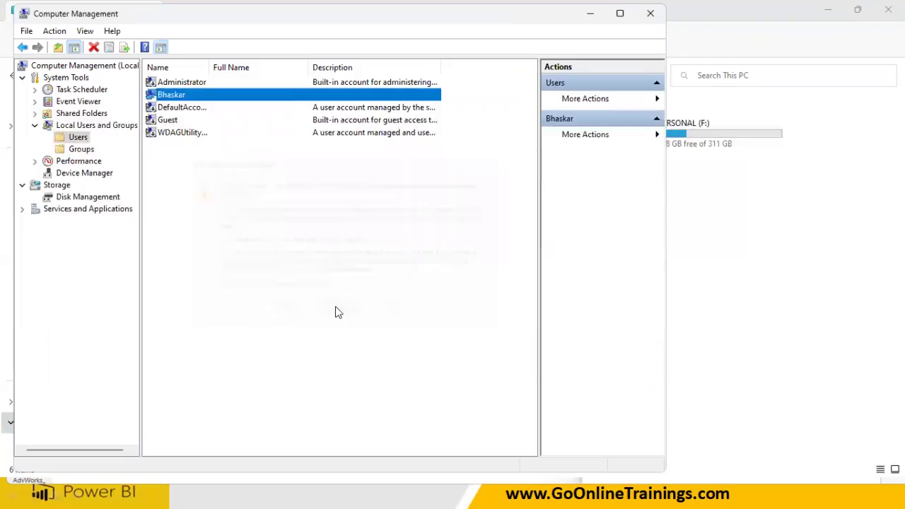
Review the Administrators group's members, then close the File Explorer and Edge windows
left_click(81, 149)
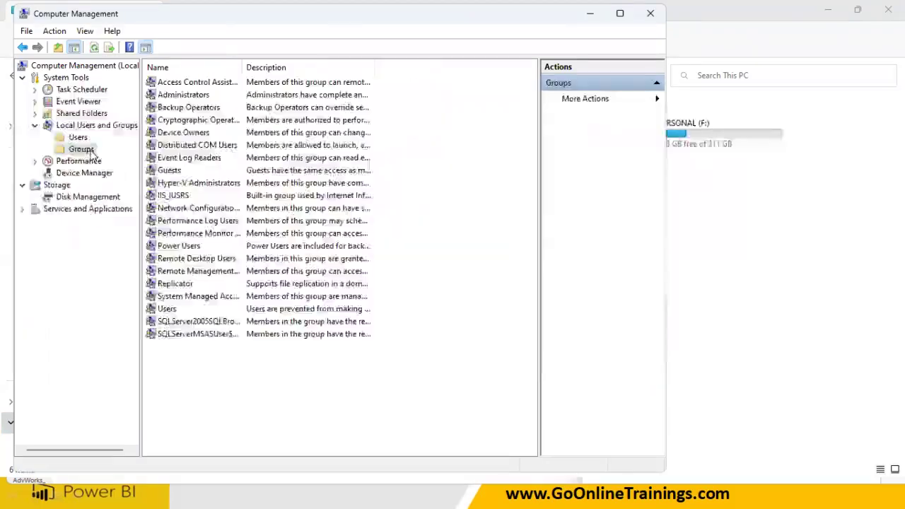
double_click(186, 95)
left_click(250, 235)
left_click(334, 376)
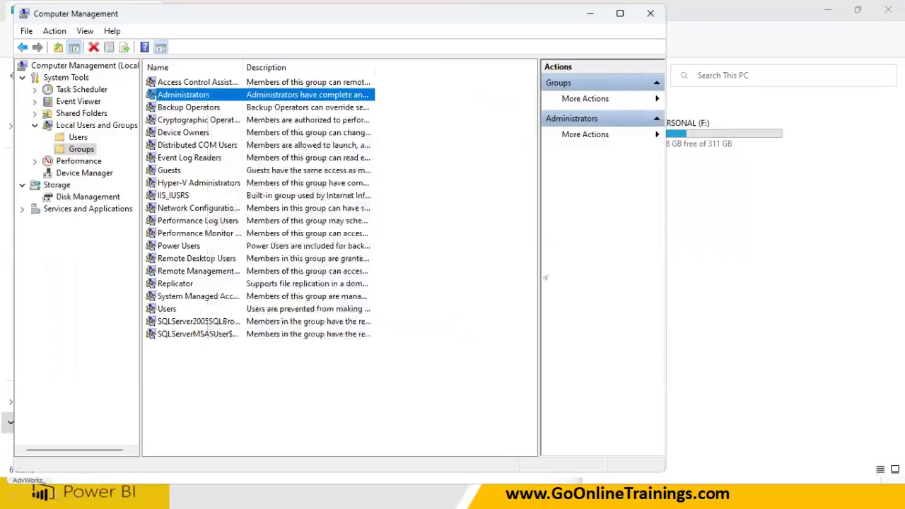
left_click(888, 9)
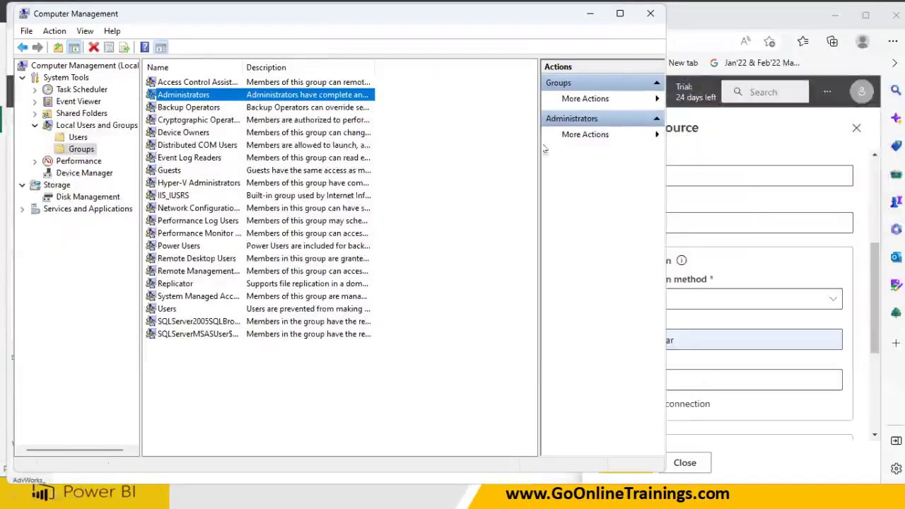
left_click(890, 13)
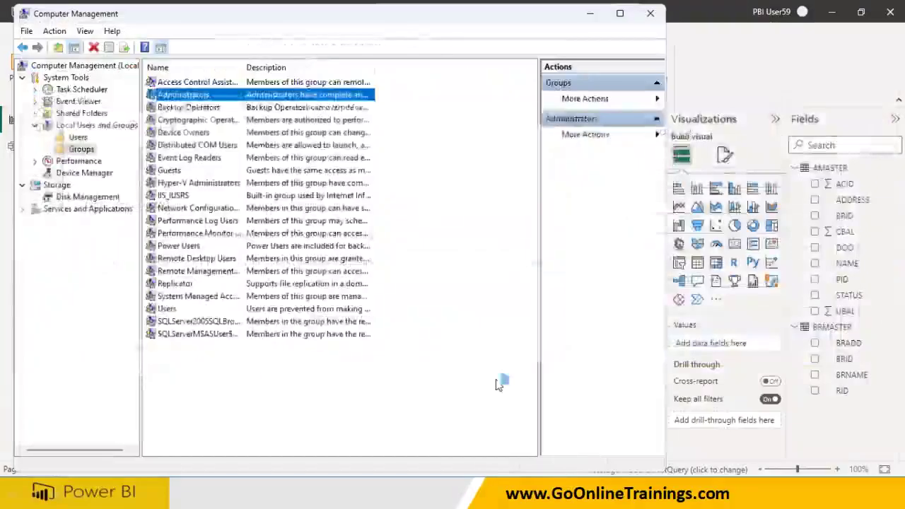
key("super")
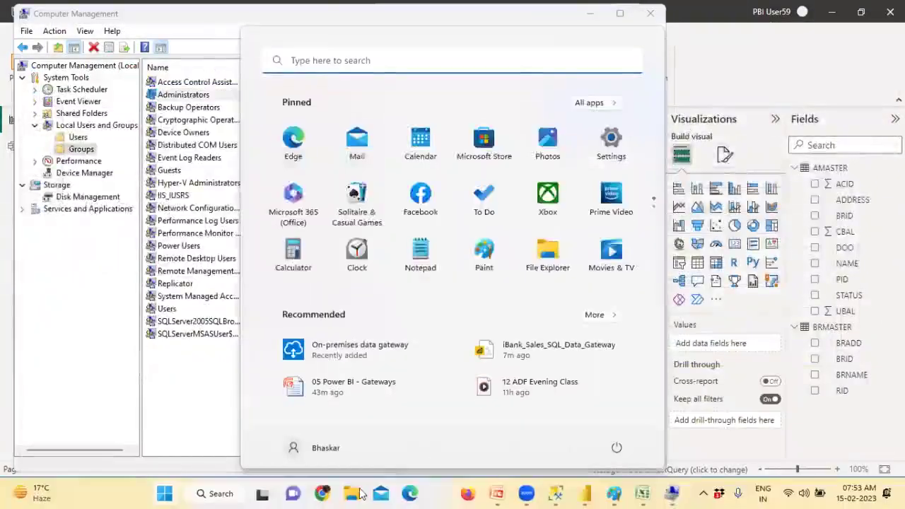
Launch Computer Management from This PC's extended options in File Explorer
left_click(351, 493)
scroll(64, 371, "down", 1)
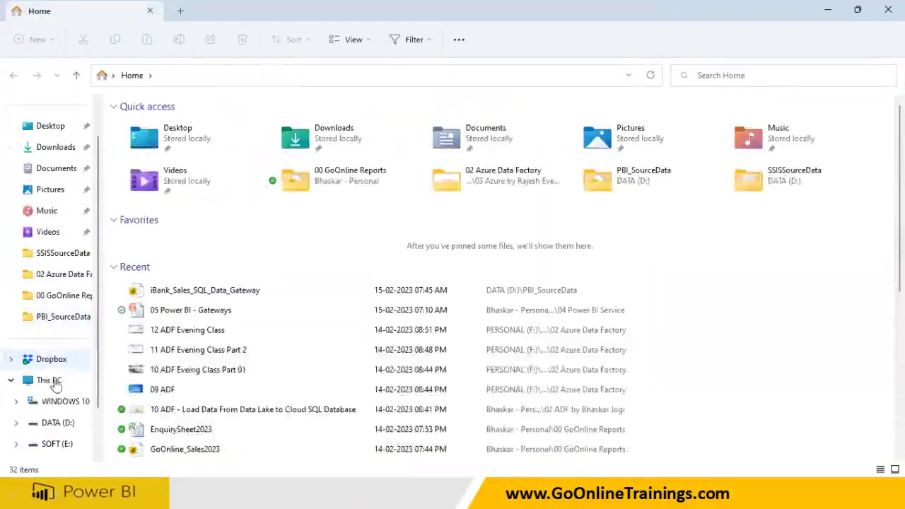
left_click(55, 382)
right_click(54, 384)
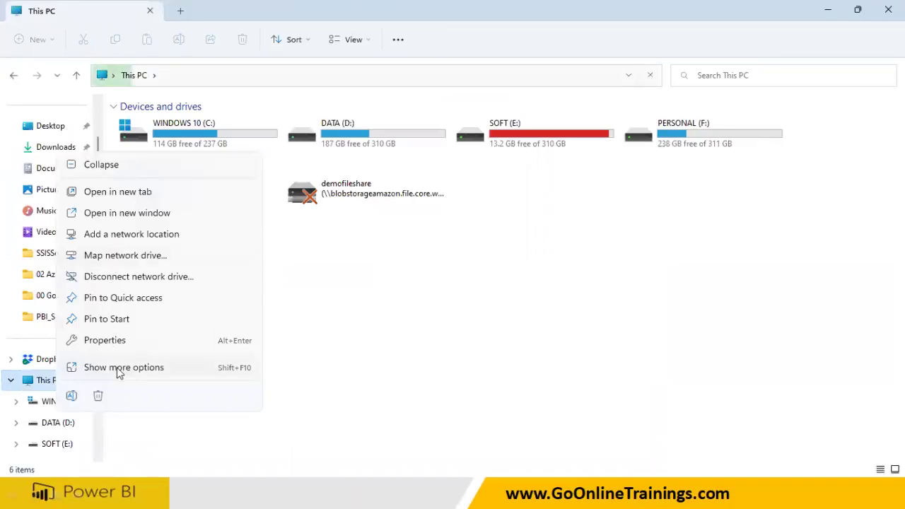
left_click(118, 373)
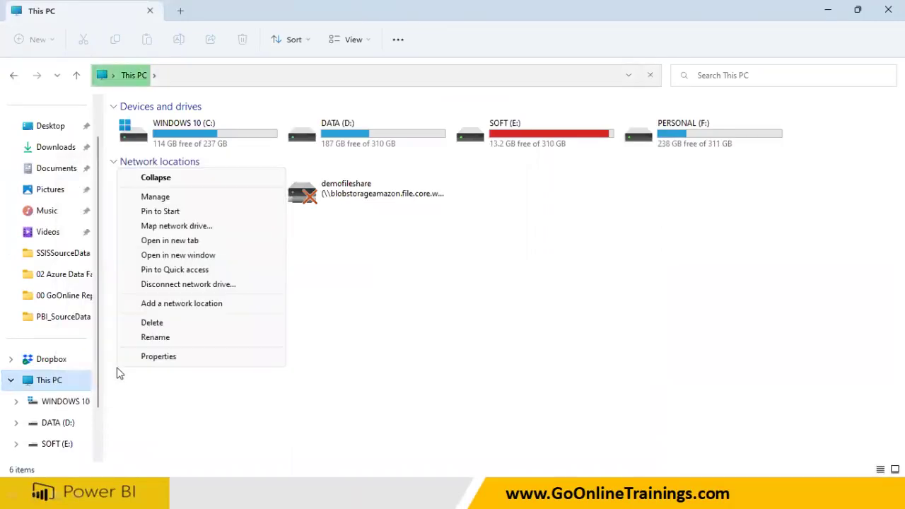
left_click(153, 201)
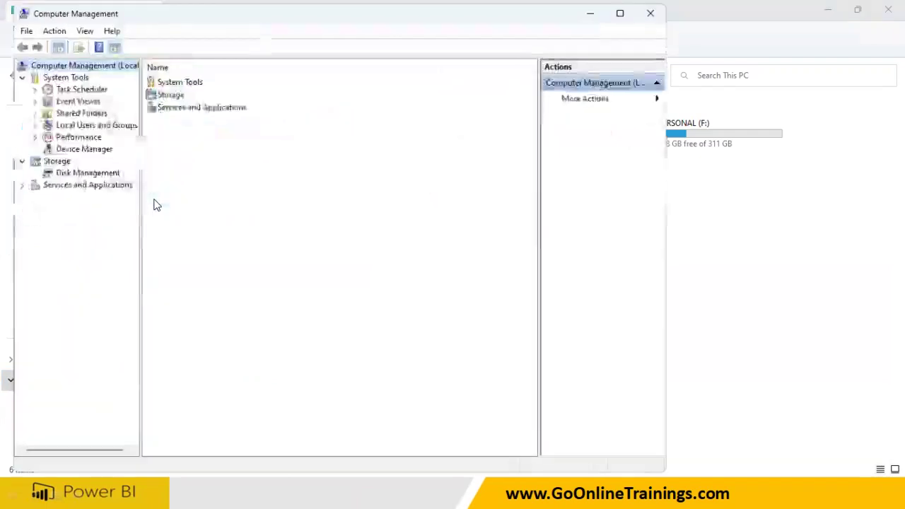
Open the local user account's Set Password warning and close it
left_click(82, 126)
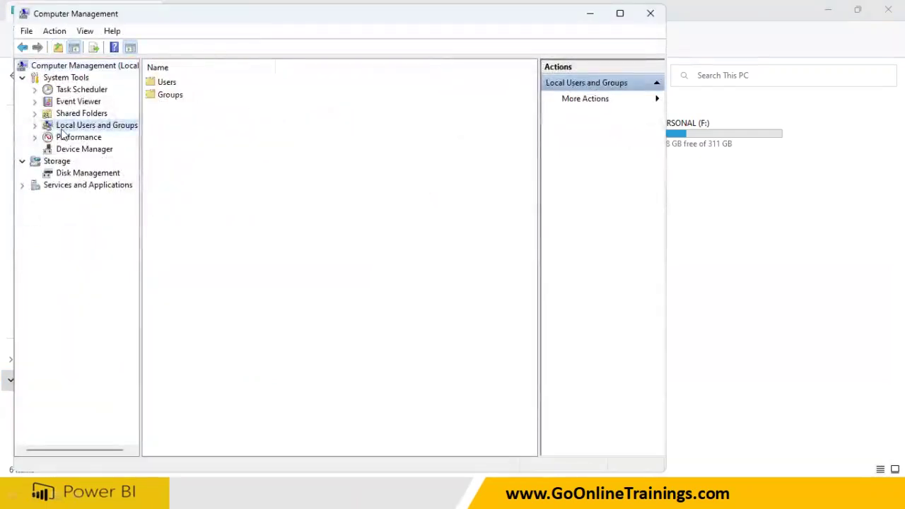
left_click(35, 126)
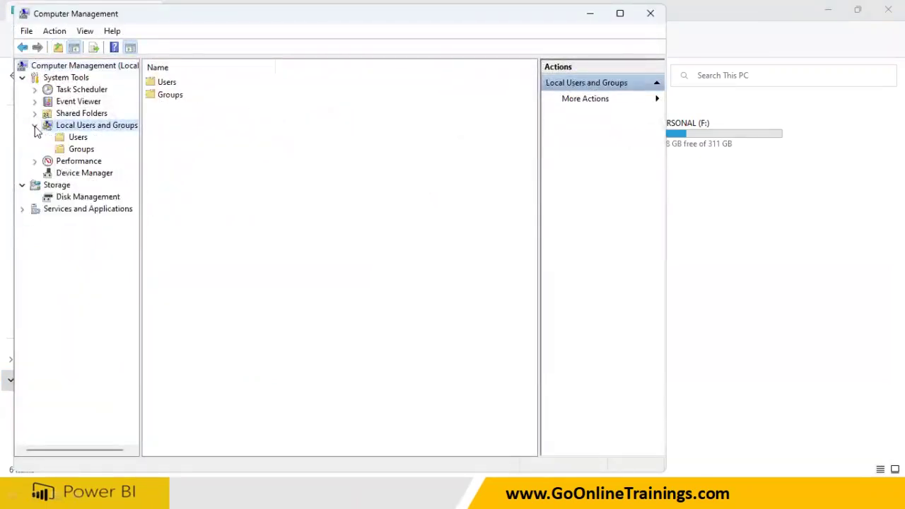
left_click(75, 138)
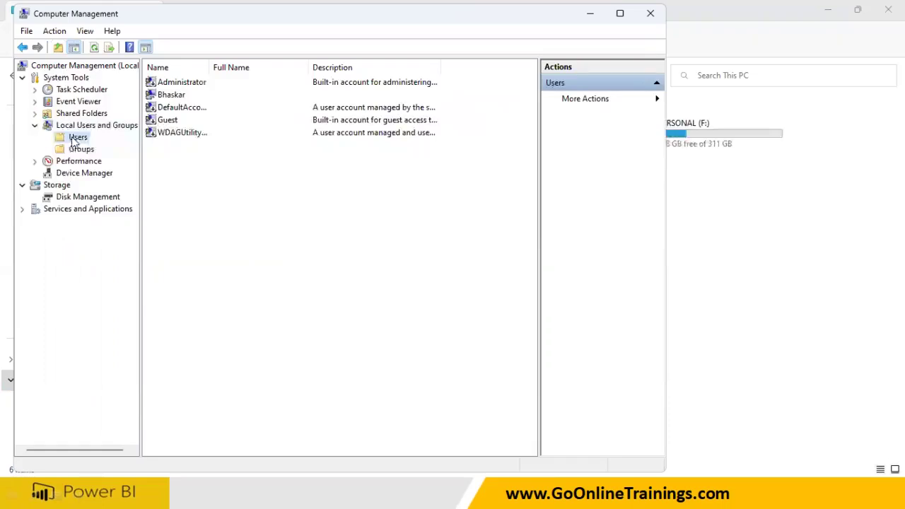
left_click(172, 98)
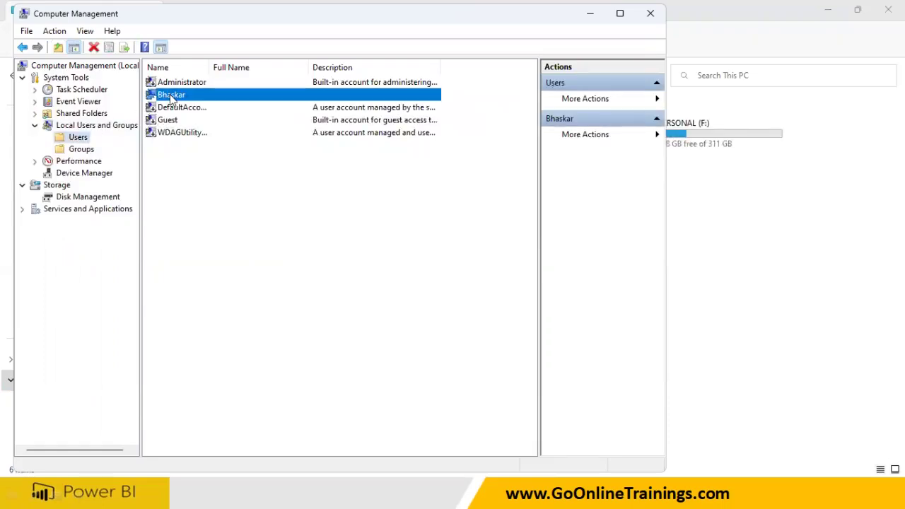
right_click(171, 98)
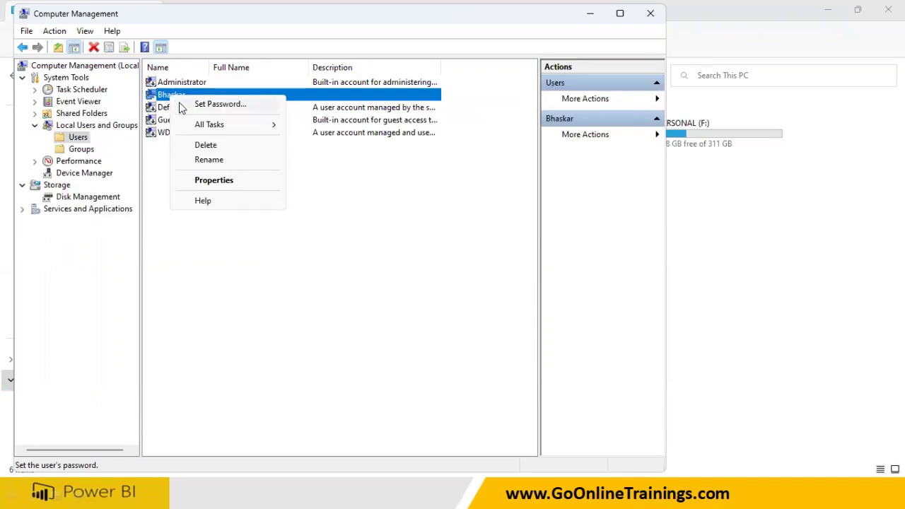
left_click(182, 105)
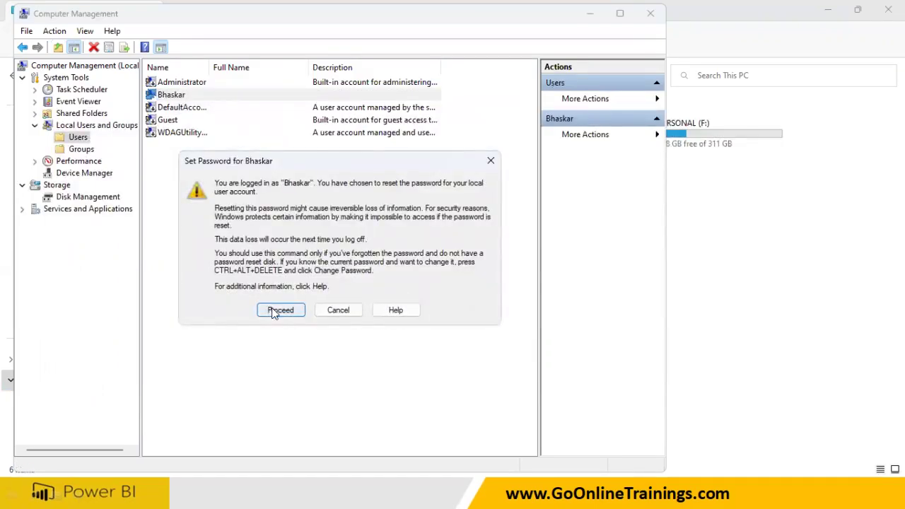
left_click(339, 310)
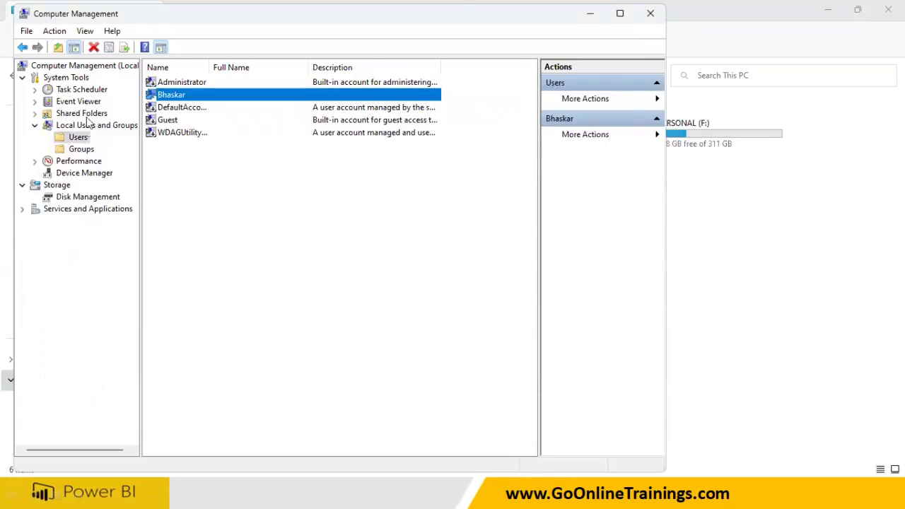
Close File Explorer, browse local groups and users, then cancel closing Power BI Desktop
left_click(888, 10)
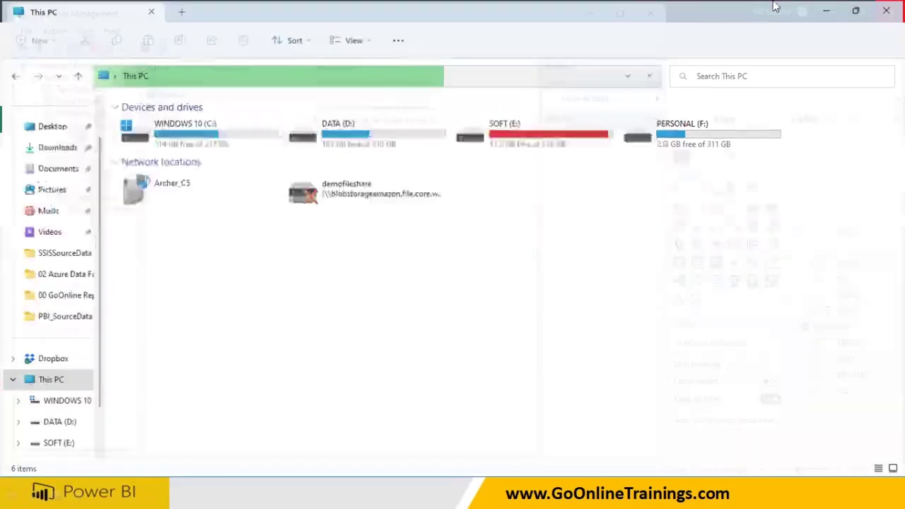
left_click(82, 125)
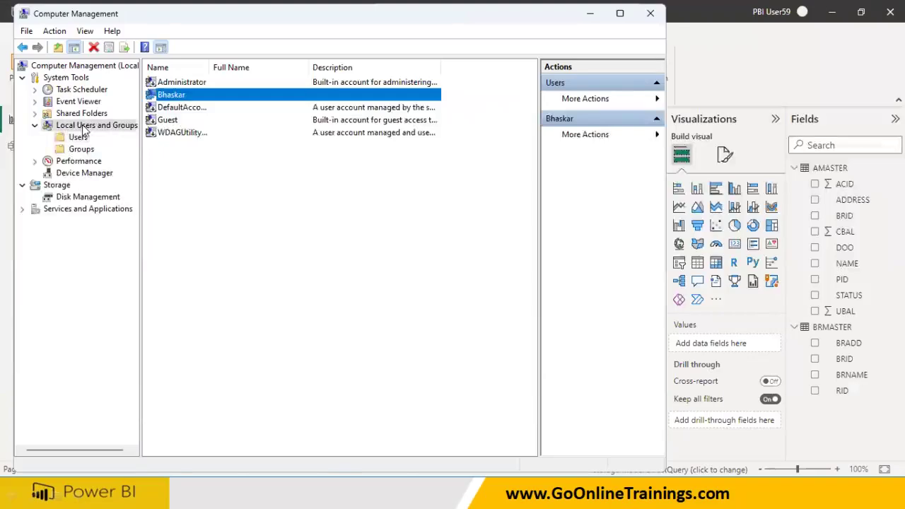
left_click(81, 149)
left_click(78, 138)
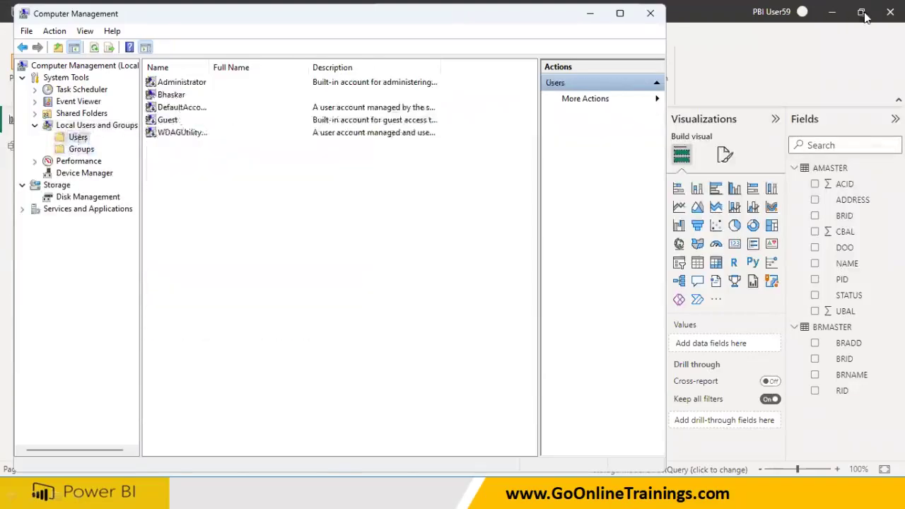
left_click(891, 11)
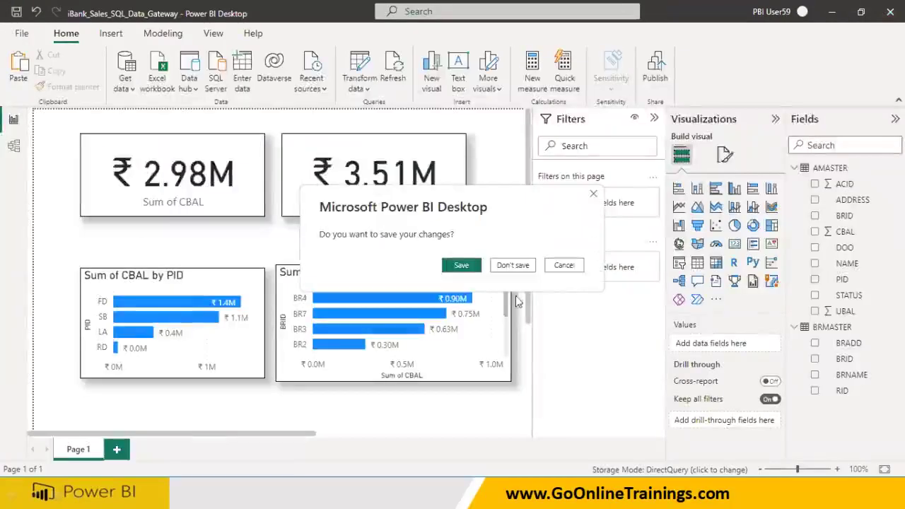
left_click(577, 265)
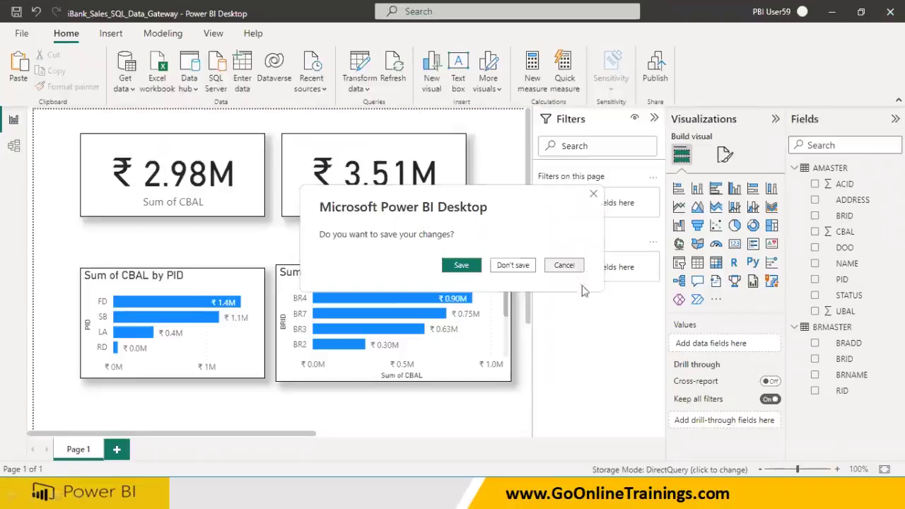
key("super")
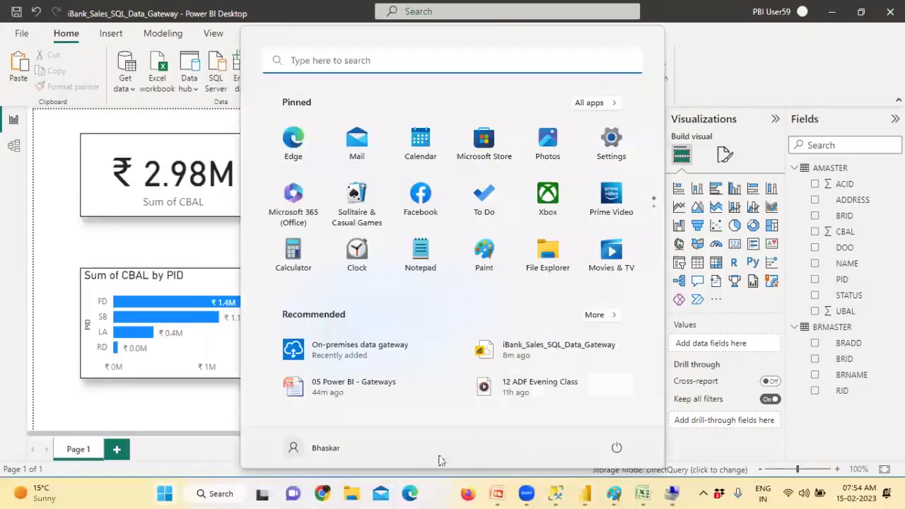
Check This PC's About page showing Windows 11 Pro, then close Settings and File Explorer
left_click(351, 493)
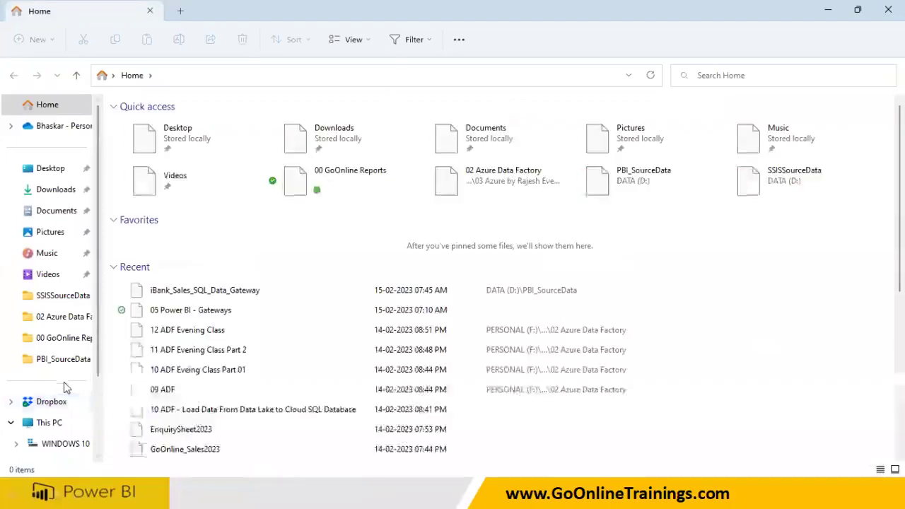
right_click(59, 428)
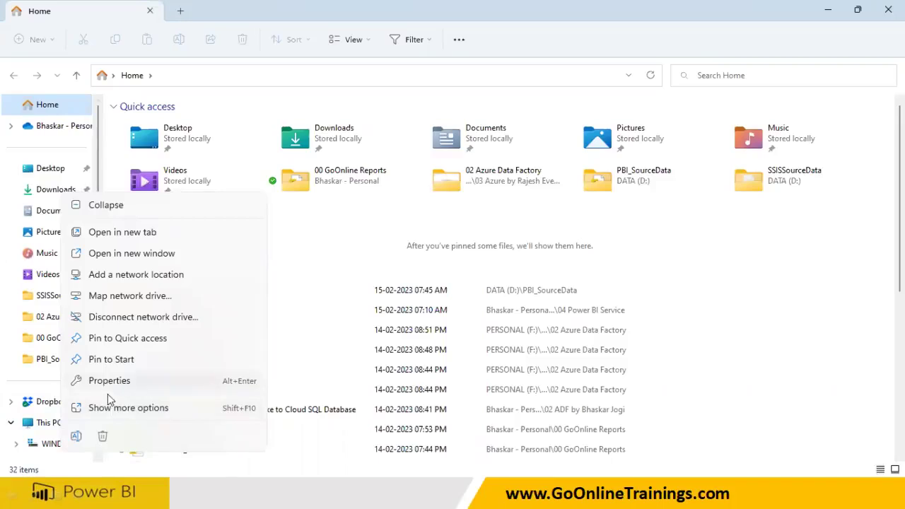
left_click(111, 408)
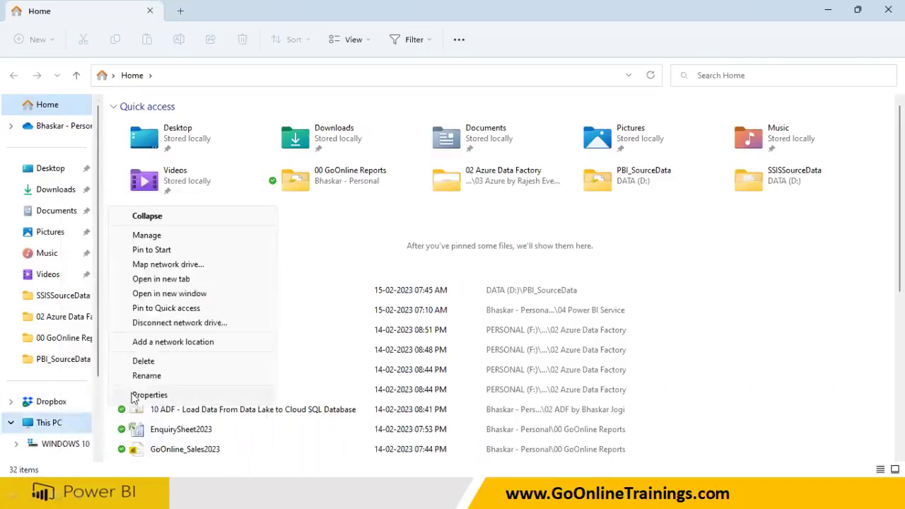
left_click(135, 394)
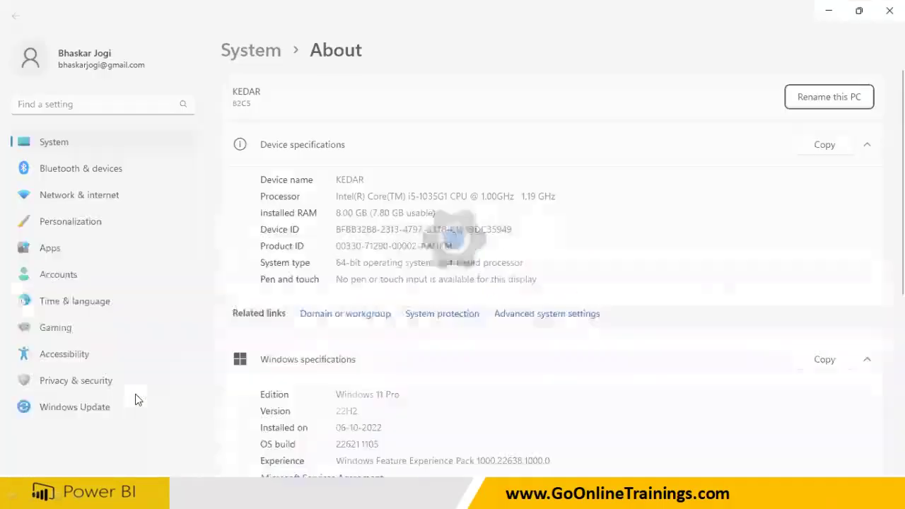
left_click_drag(337, 395, 428, 394)
left_click(389, 393)
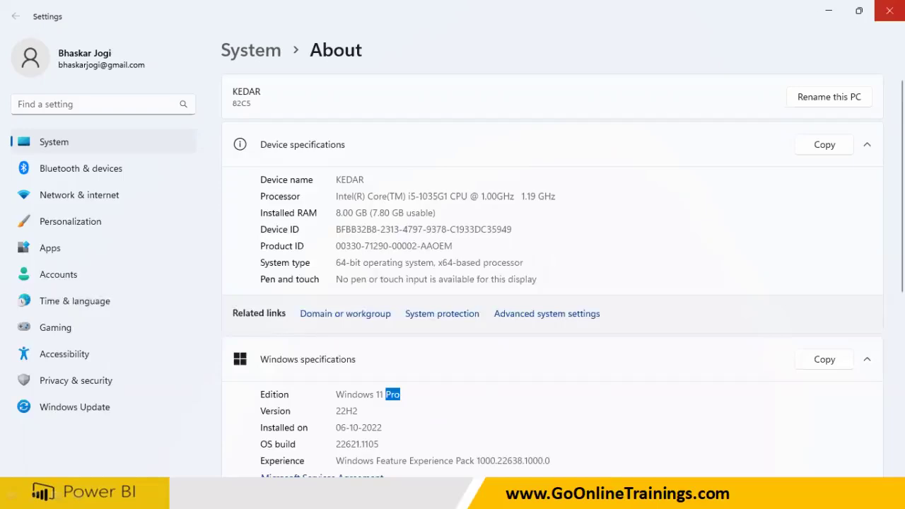
left_click(889, 10)
left_click(888, 10)
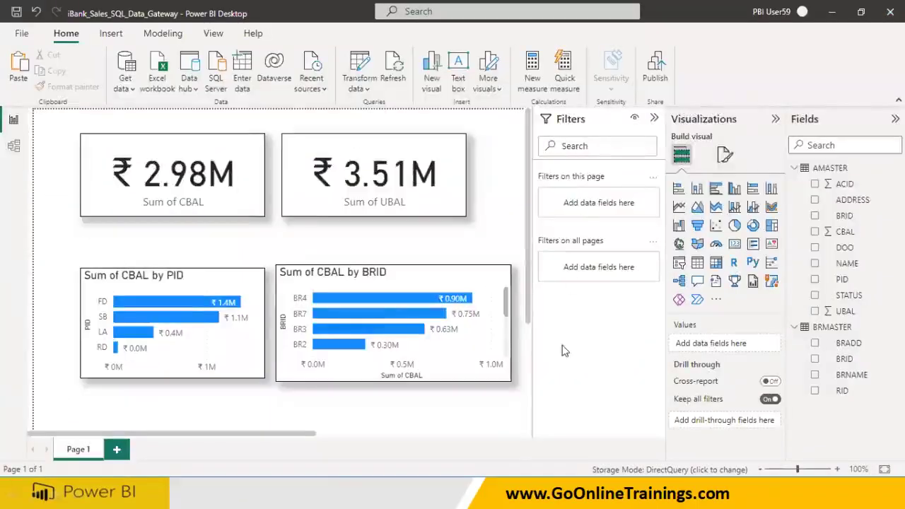
Launch Edge and go to the suggested Power BI service address
key("super")
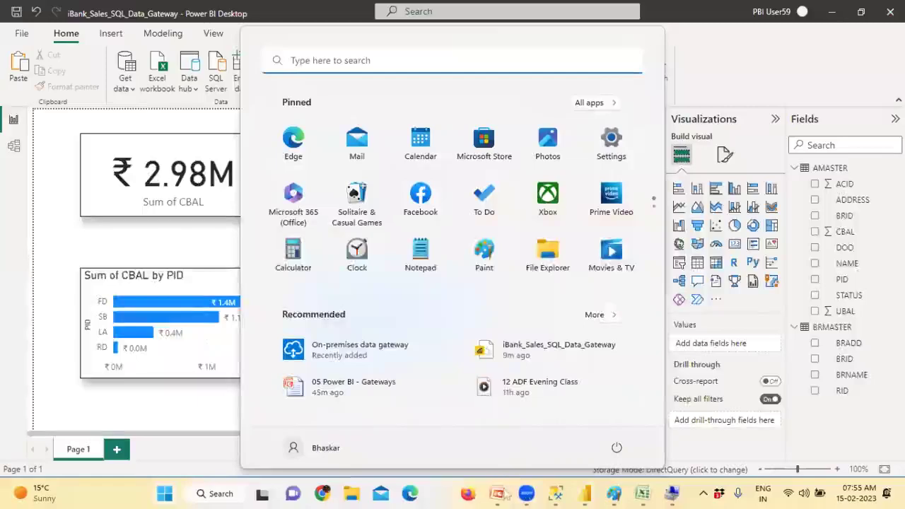
left_click(409, 499)
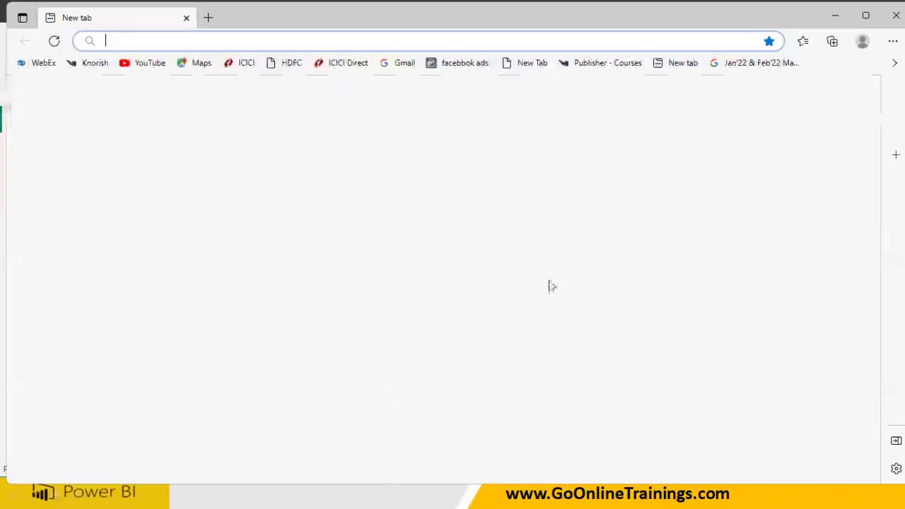
key("super")
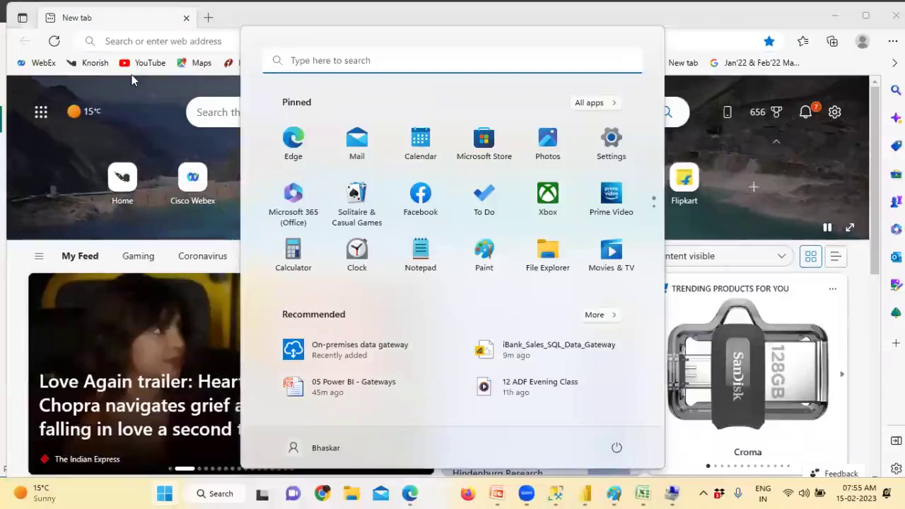
left_click(780, 17)
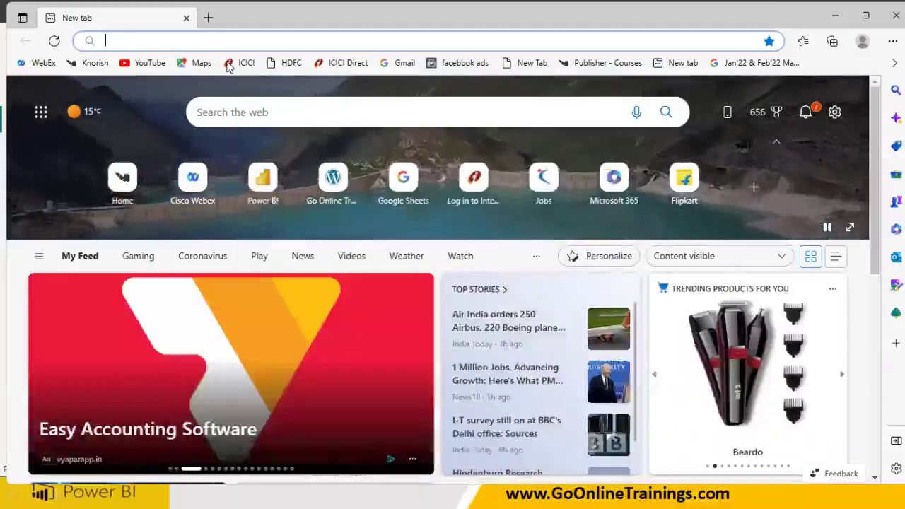
key("super")
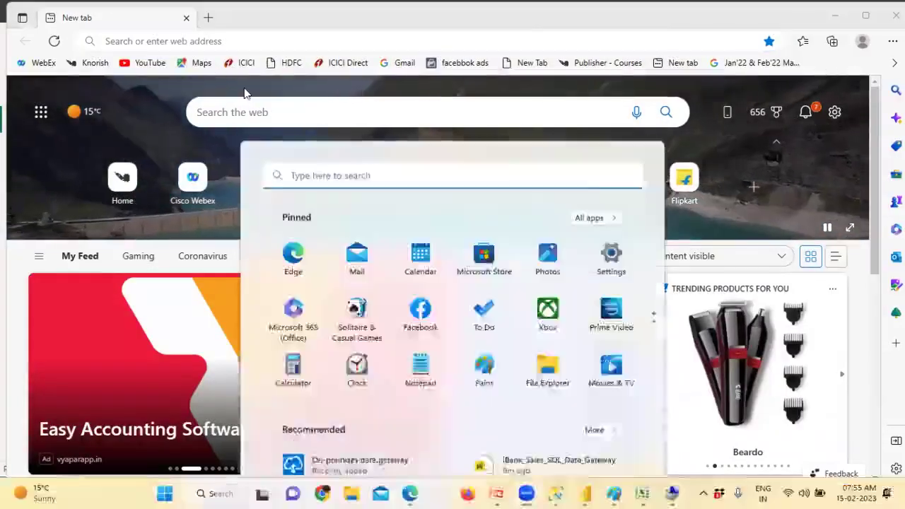
key("super")
left_click(148, 40)
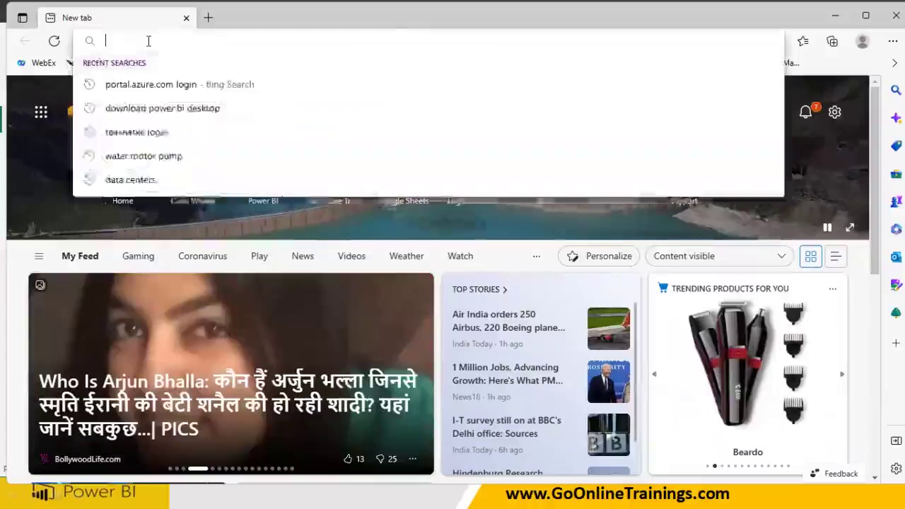
type("app")
key("Return")
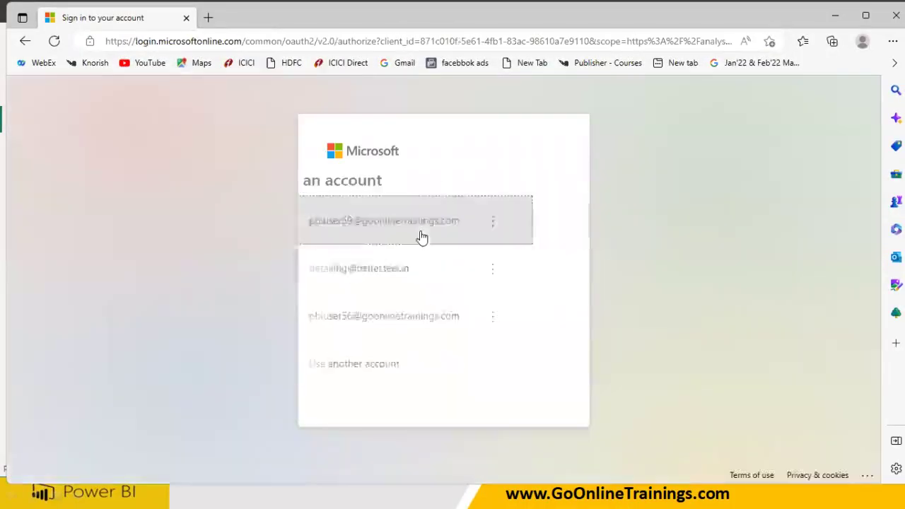
Sign in with the chosen account's password and stay signed in
left_click(420, 235)
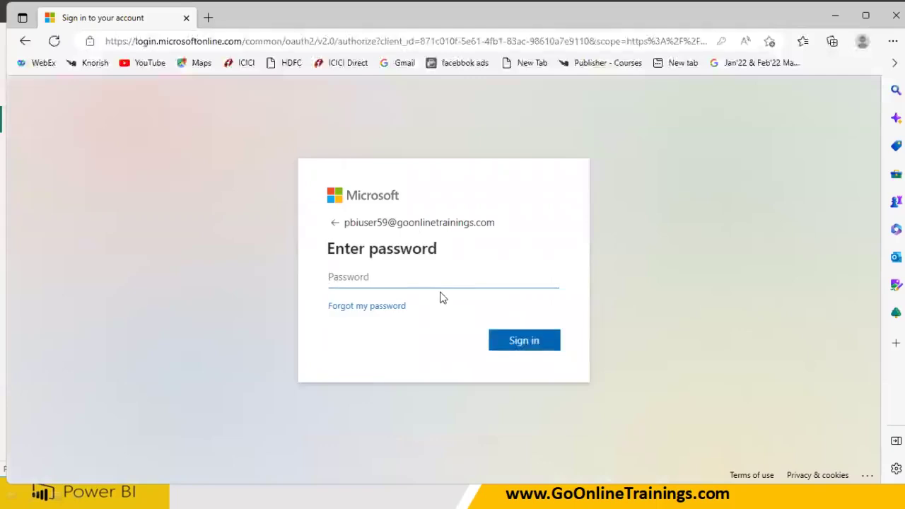
type("••••••••")
left_click(514, 344)
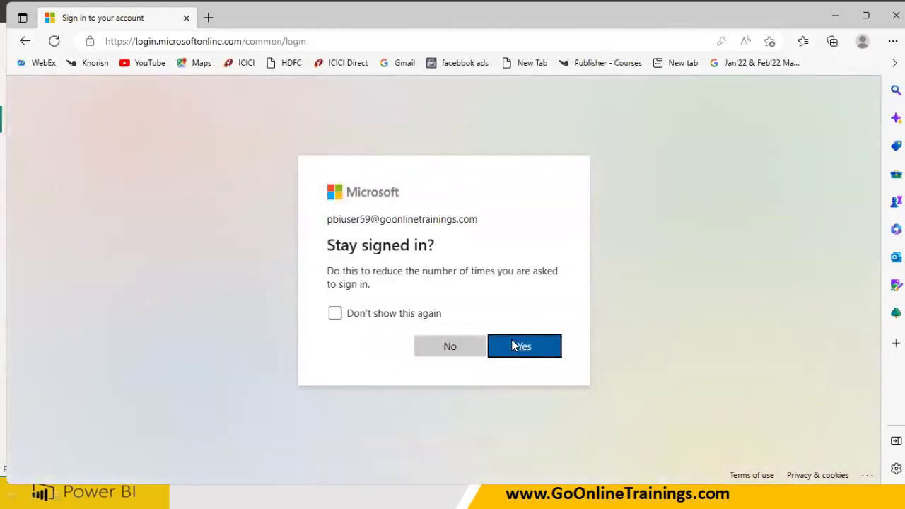
left_click(407, 314)
left_click(537, 353)
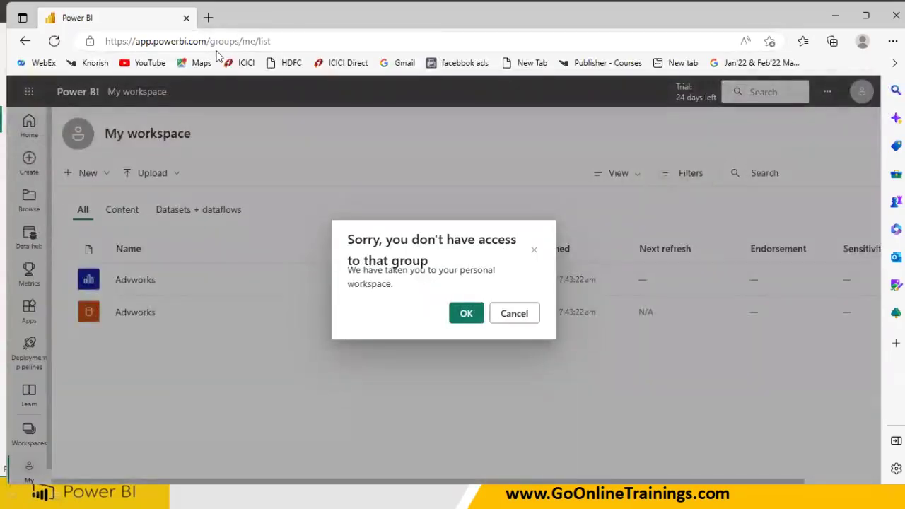
Find the gateways workspace via 'jogi', open iBank_Sales_SQL_Data_Gateway, and expand the options menu
left_click(464, 313)
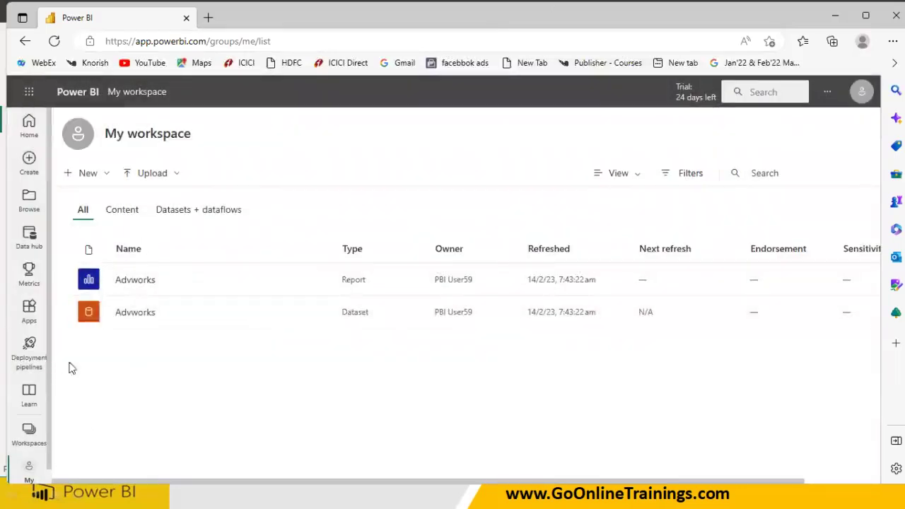
left_click(36, 440)
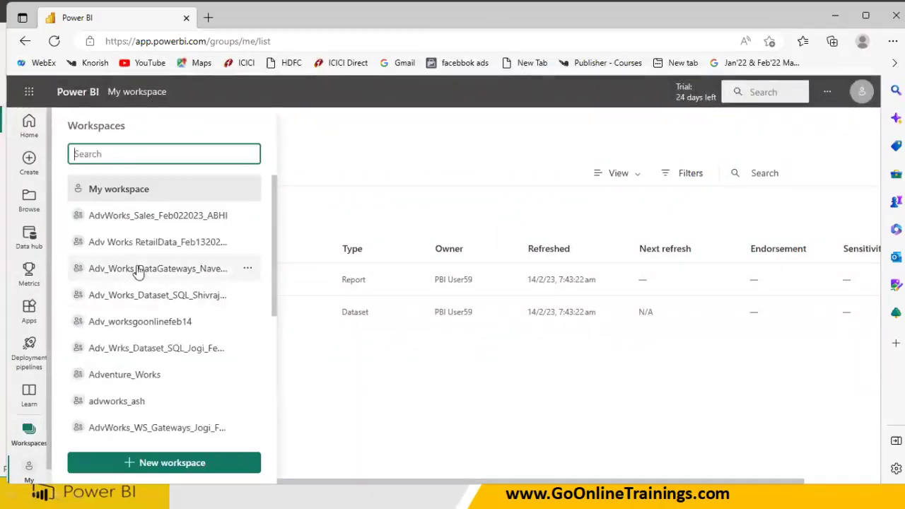
type("jogi")
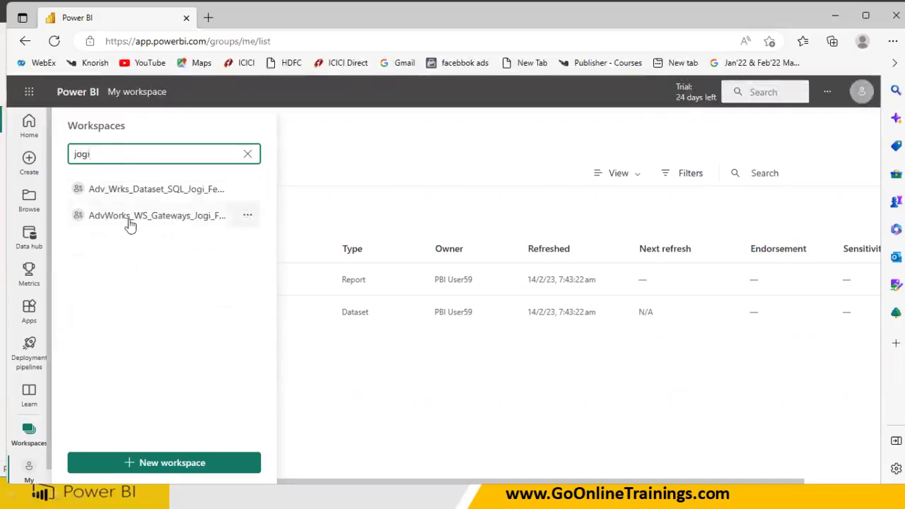
left_click(129, 221)
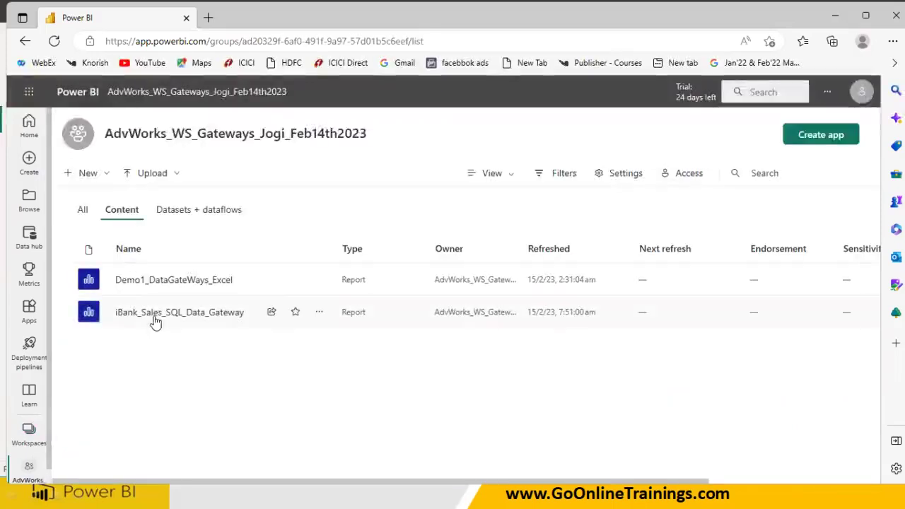
left_click(157, 321)
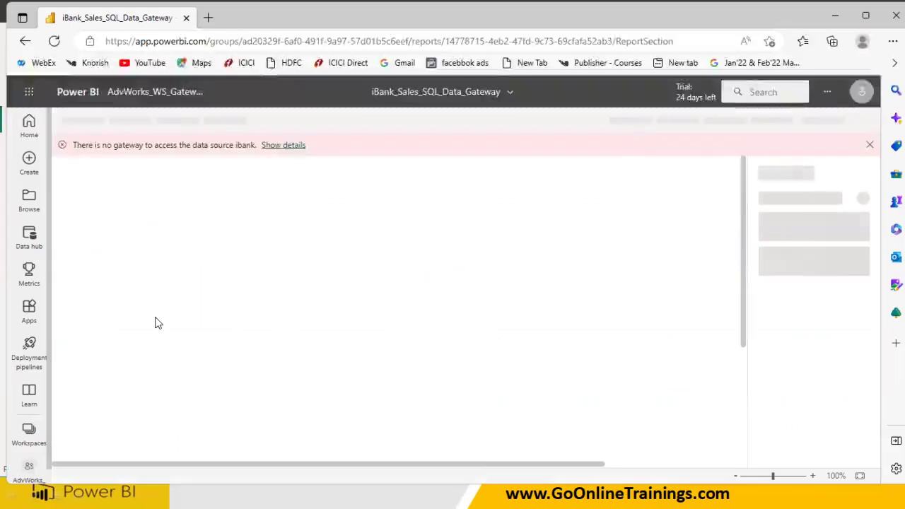
left_click(870, 145)
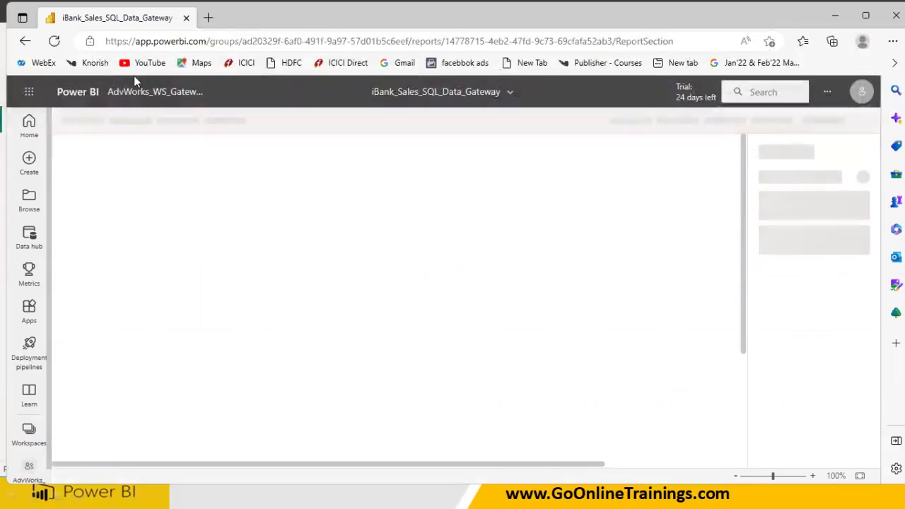
left_click(828, 93)
mouse_move(822, 141)
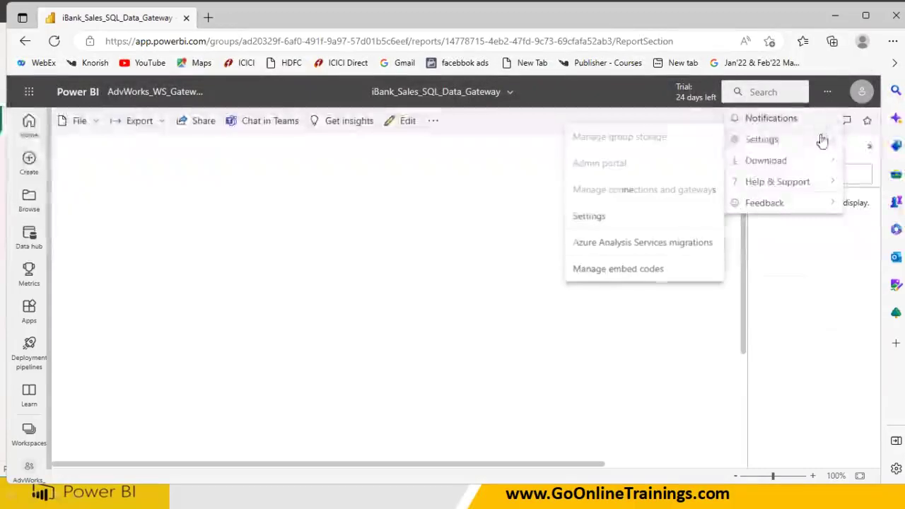
From the connections and gateways page, start a new data source on the Kedar_GateWay cluster
left_click(675, 189)
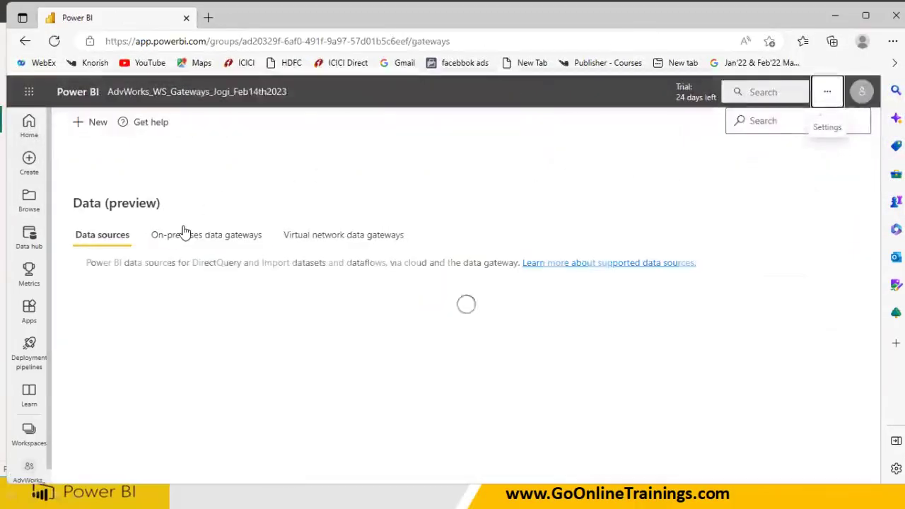
left_click(185, 244)
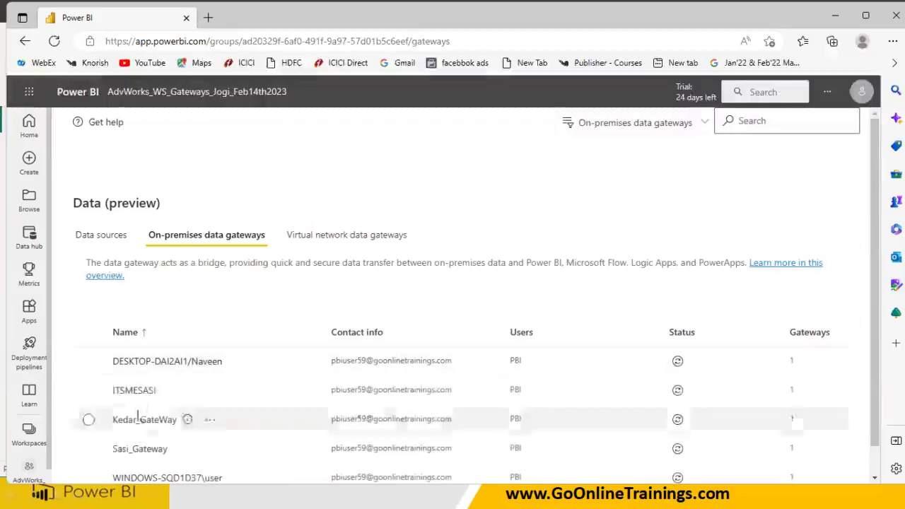
left_click(106, 240)
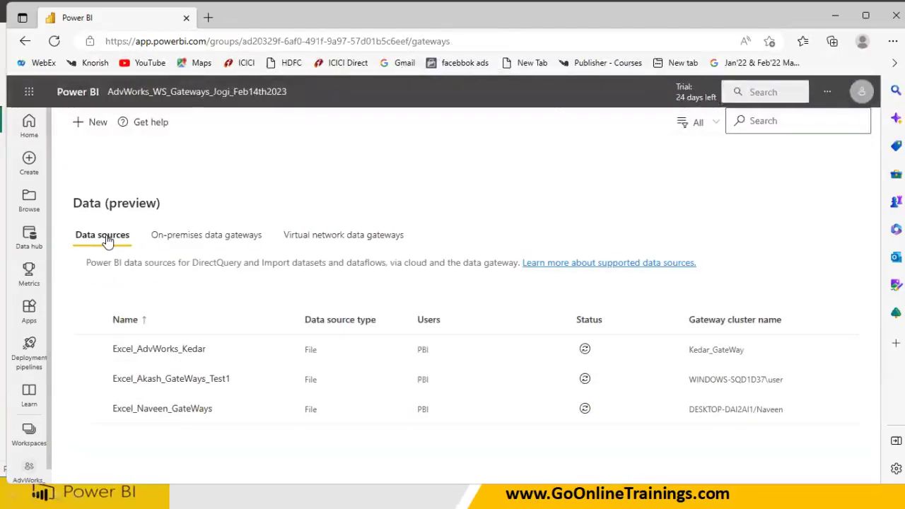
left_click(94, 133)
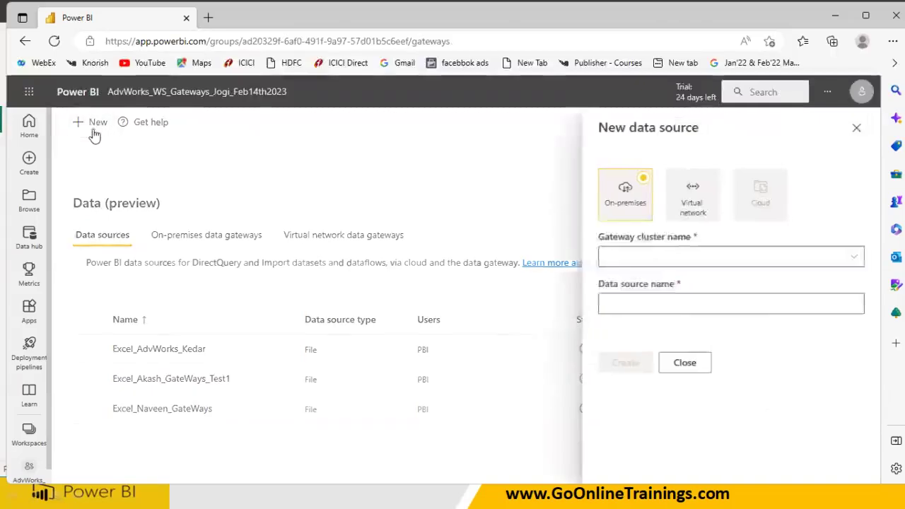
left_click(639, 254)
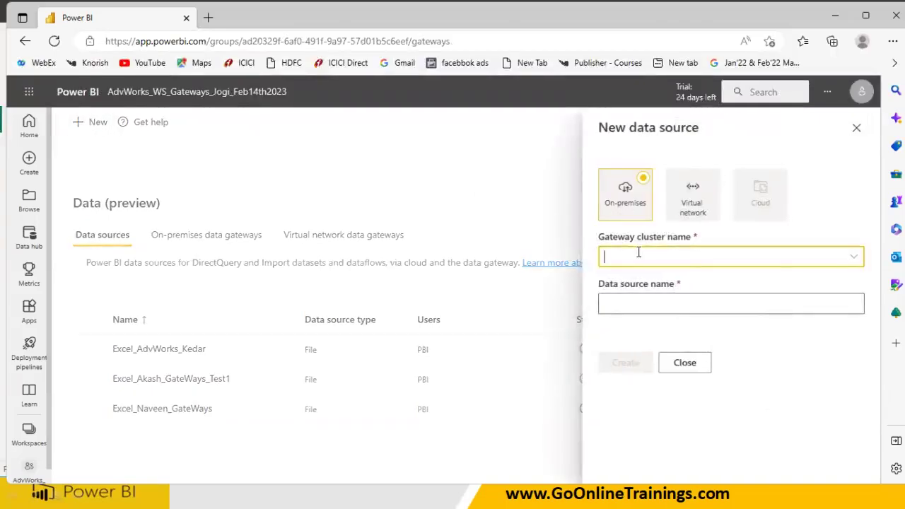
left_click(852, 258)
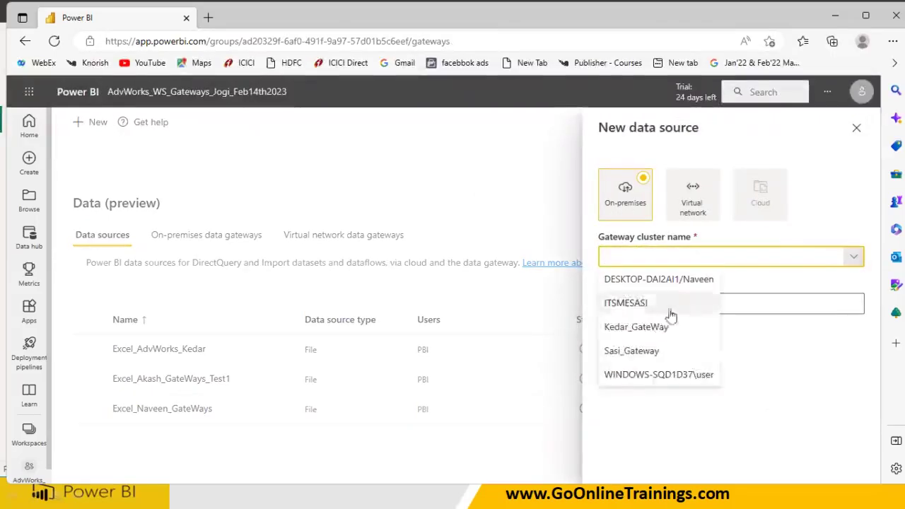
left_click(637, 326)
left_click(635, 307)
Name the source SQL-iBANK_Kedar as SQL Server type, with server kedar and database iBank
type("SQL-iBANK")
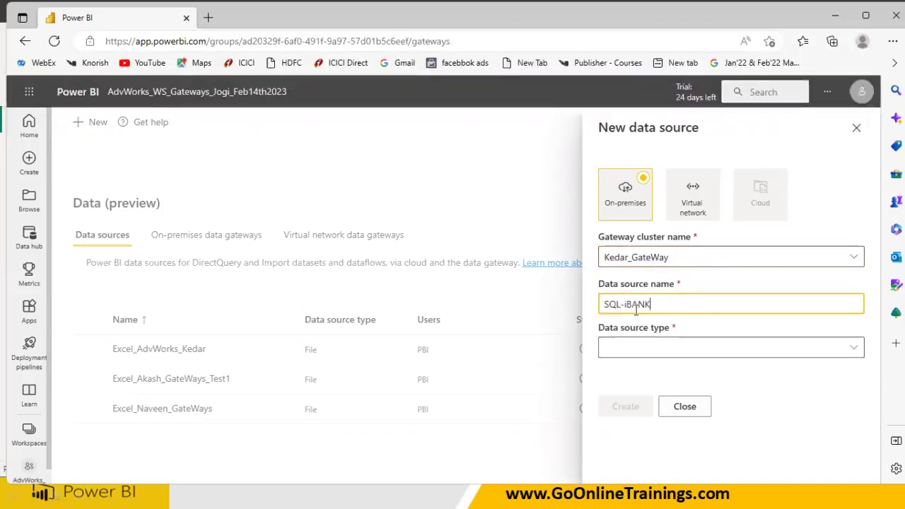
type("_Kedar")
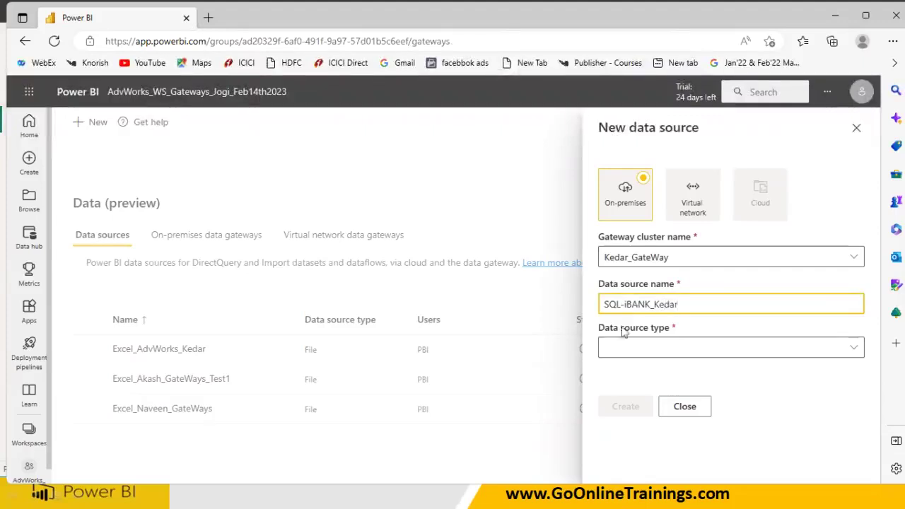
left_click(626, 347)
type("SQL Server")
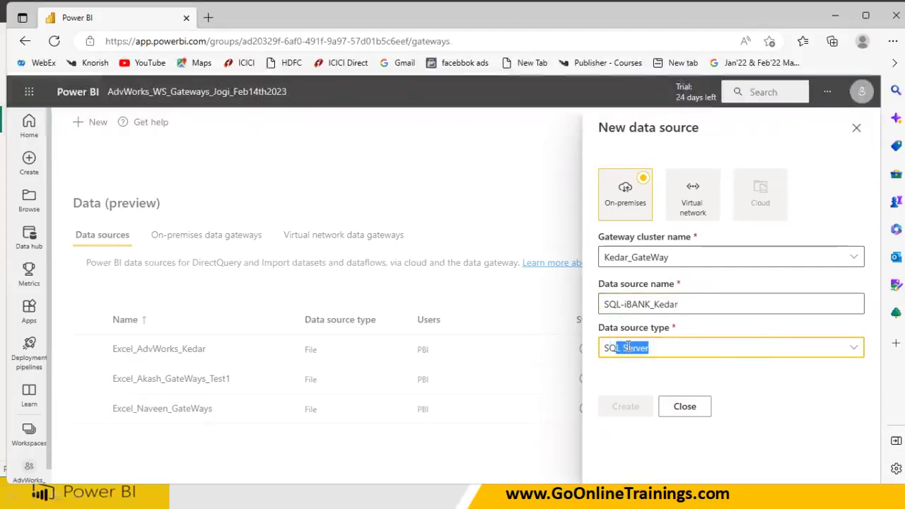
key("Return")
left_click(632, 390)
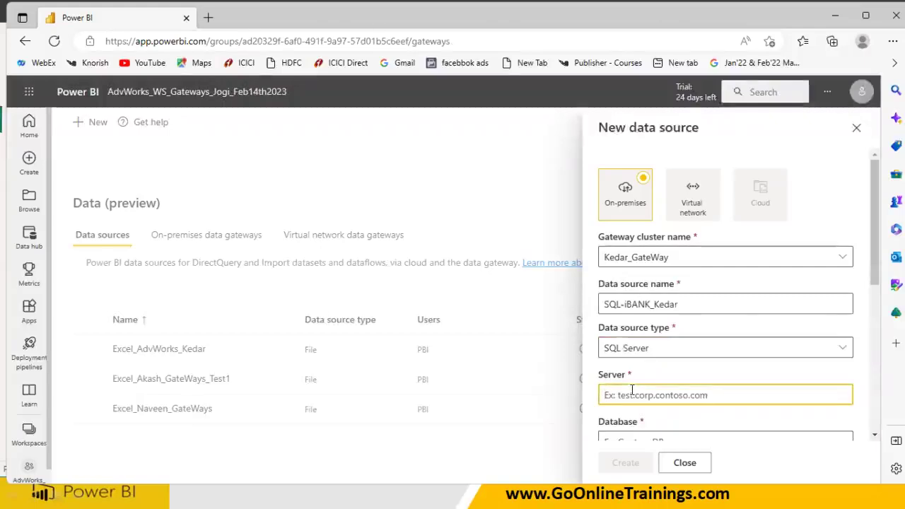
type("ked")
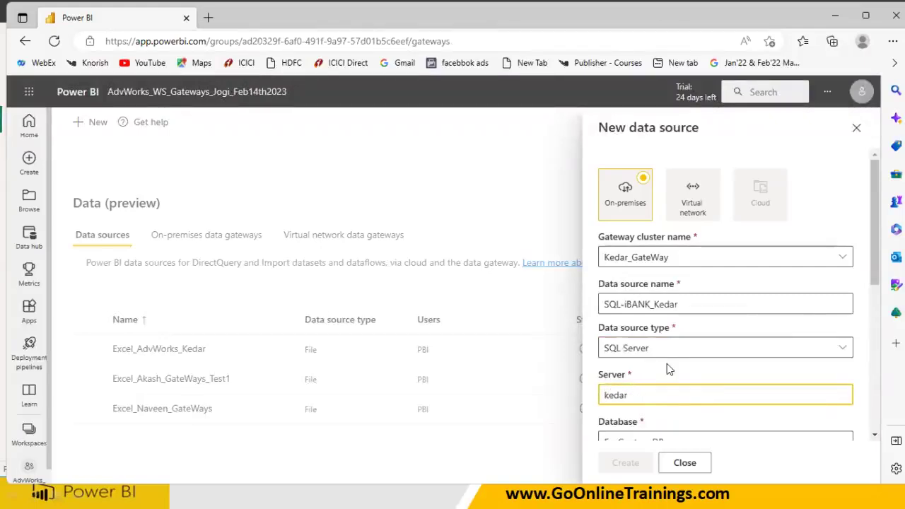
type("ar")
scroll(667, 363, "down", 2)
left_click(649, 357)
type("iBank")
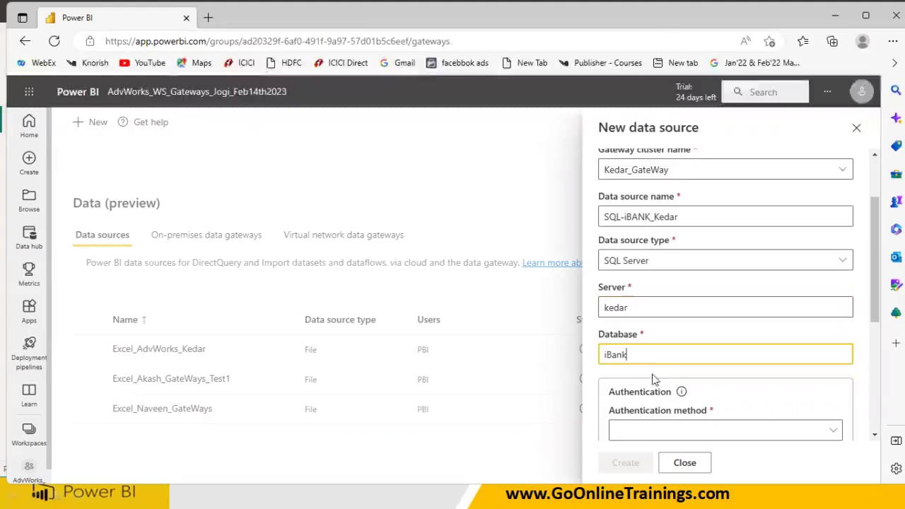
Choose Windows authentication and enter the account username and password
left_click(676, 431)
left_click(647, 385)
scroll(647, 389, "down", 1)
left_click(641, 344)
type("k")
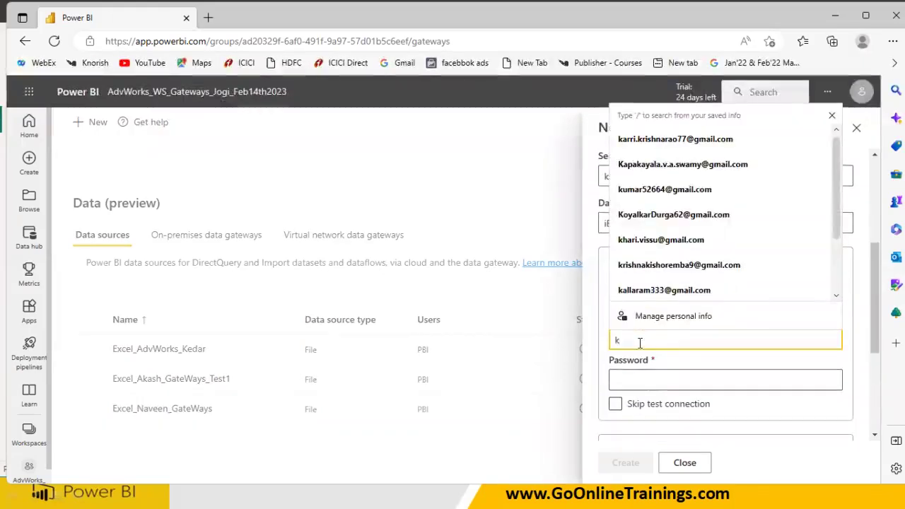
type("edar\\Bhaskar")
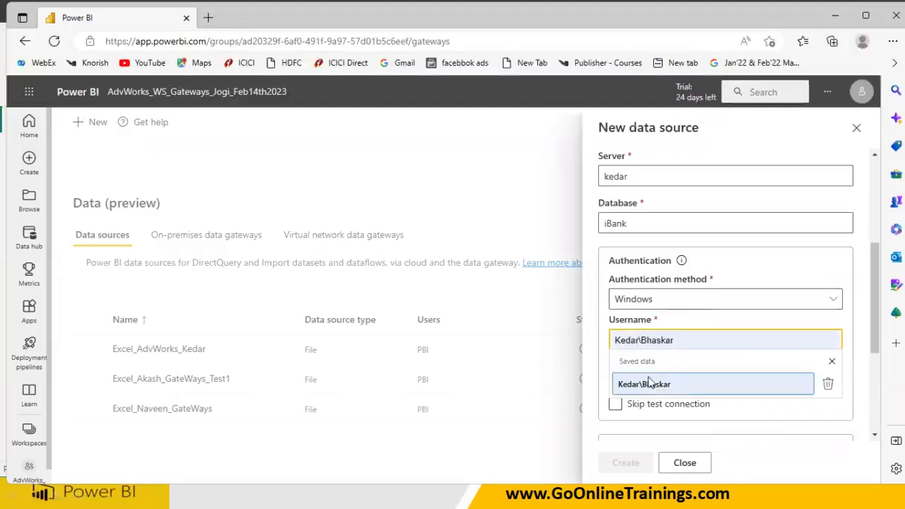
left_click(656, 384)
left_click(652, 382)
type("••")
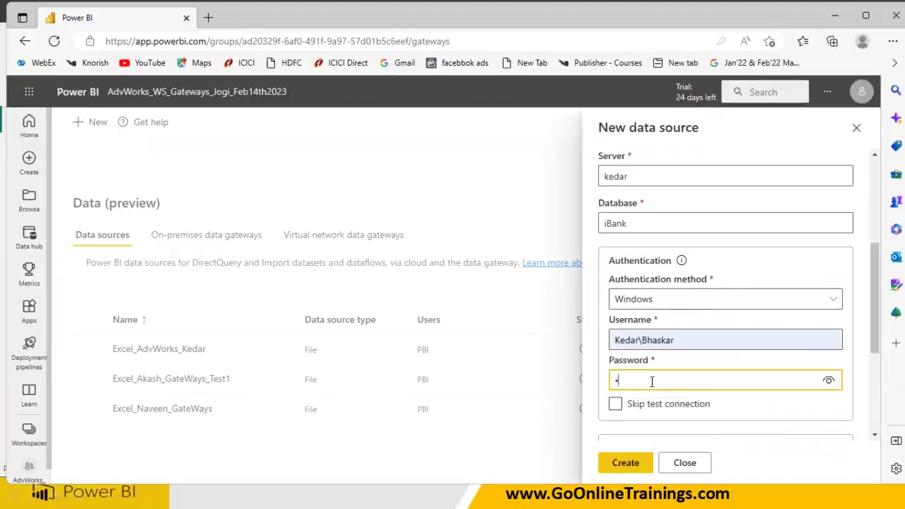
type("••••")
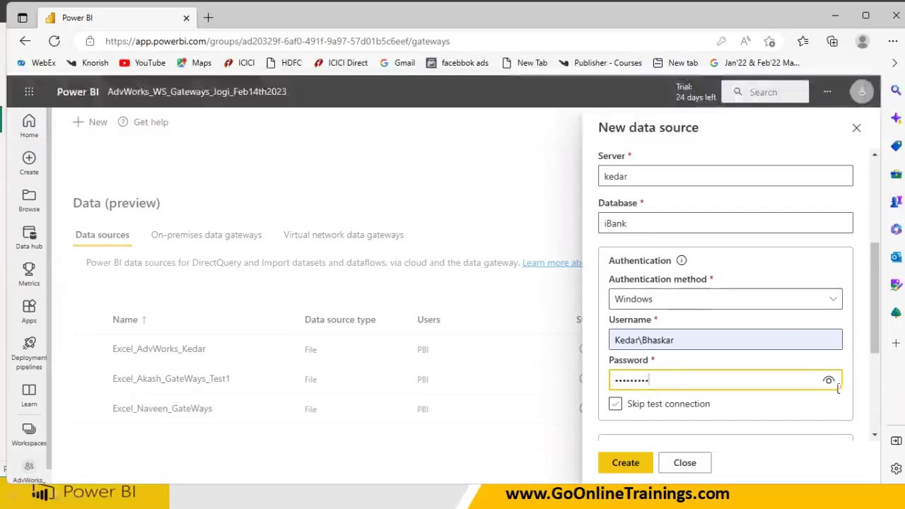
Create the SQL-iBANK_Kedar data source and close the settings panel
scroll(838, 387, "down", 2)
scroll(837, 387, "down", 2)
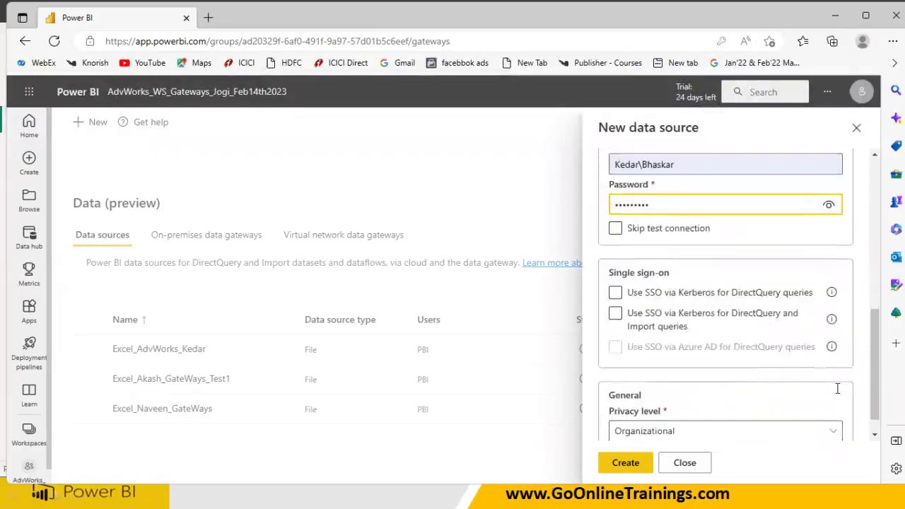
left_click(641, 464)
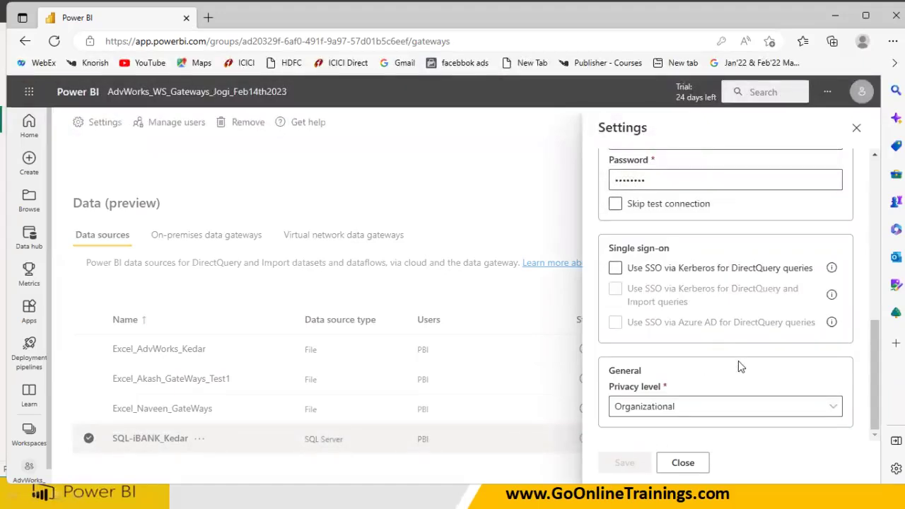
scroll(738, 363, "up", 10)
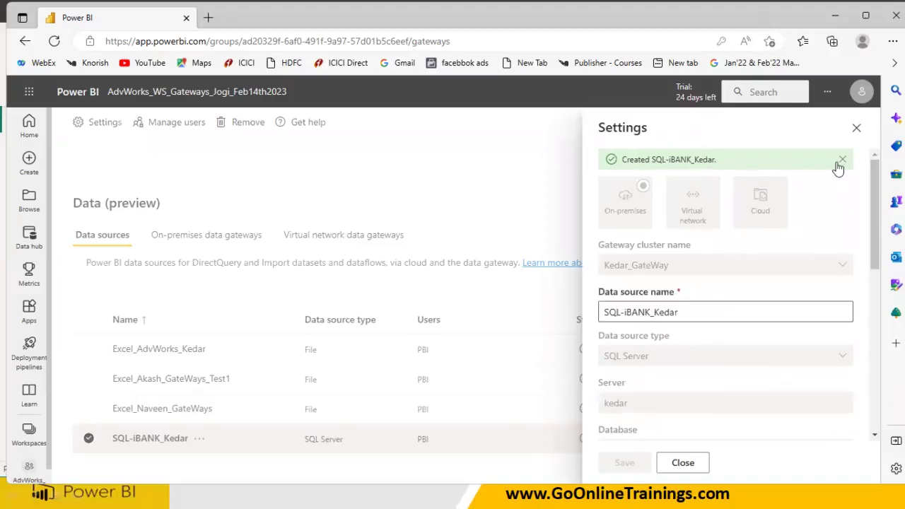
left_click(856, 128)
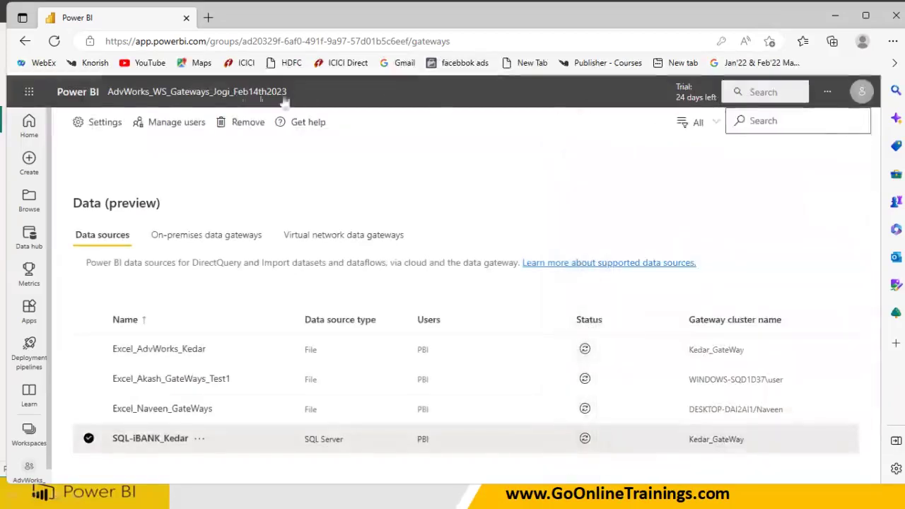
Open Settings for the iBank_Sales_SQL_Data_Gateway dataset from the workspace's All content list
left_click(125, 91)
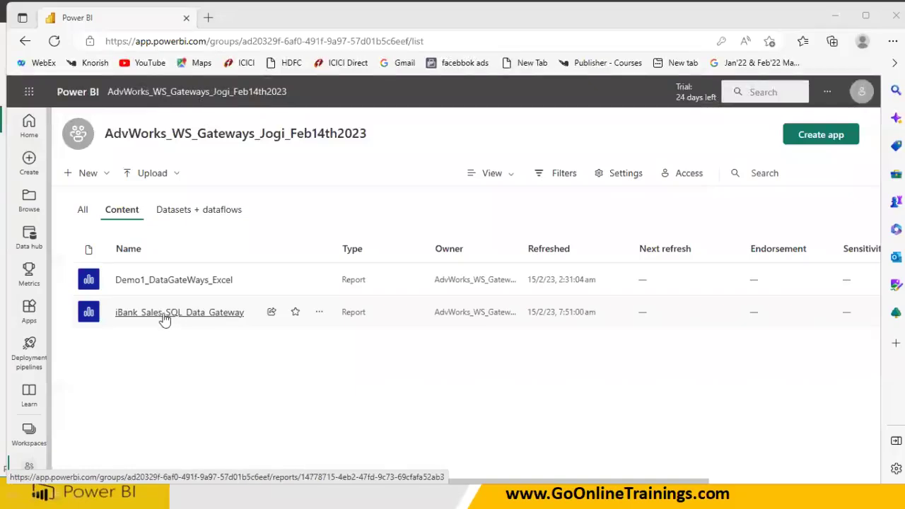
left_click(82, 214)
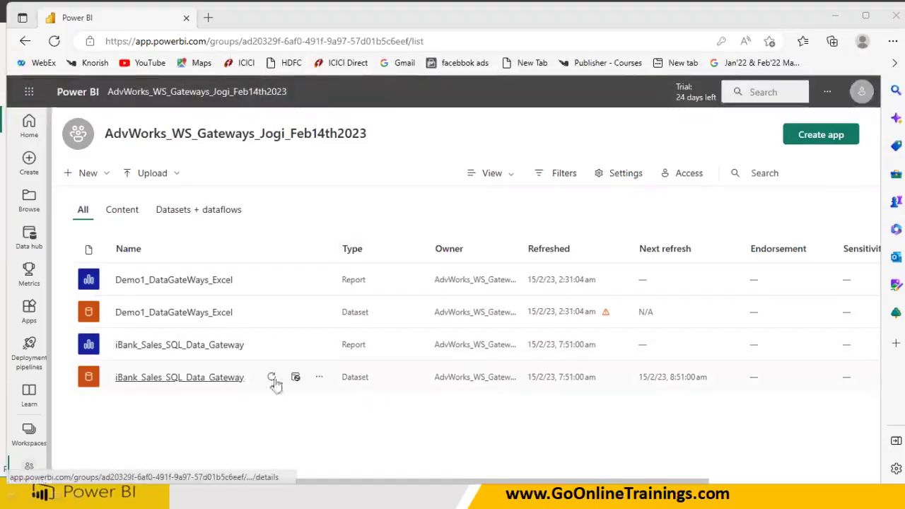
left_click(318, 380)
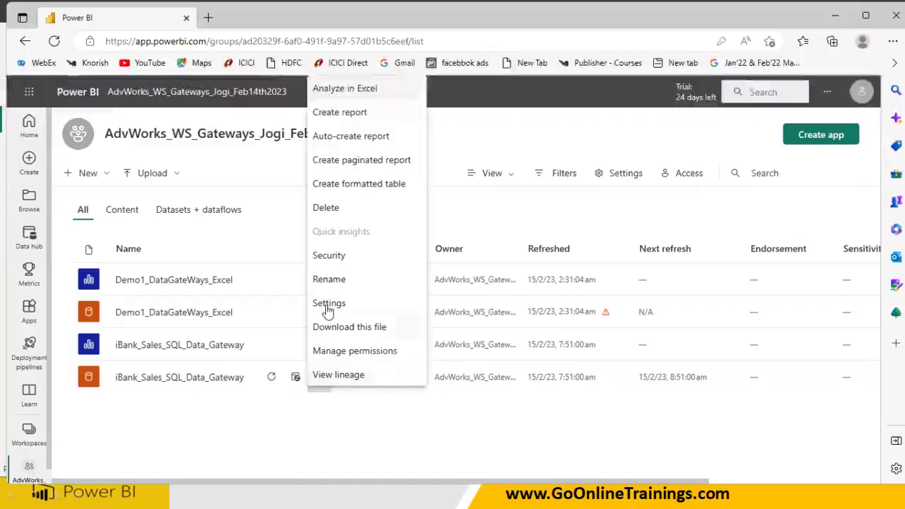
left_click(329, 304)
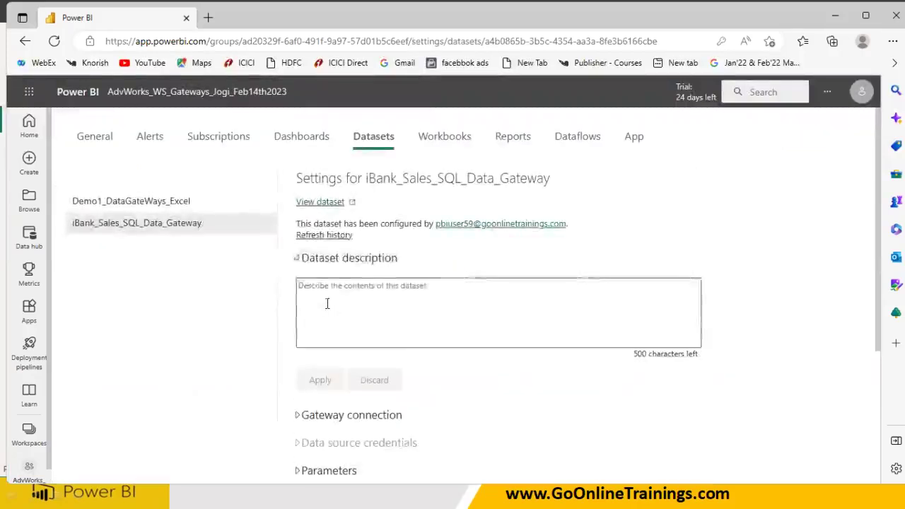
Collapse the description and expand the iBank dataset's Gateway connection section to review its sources
left_click(302, 259)
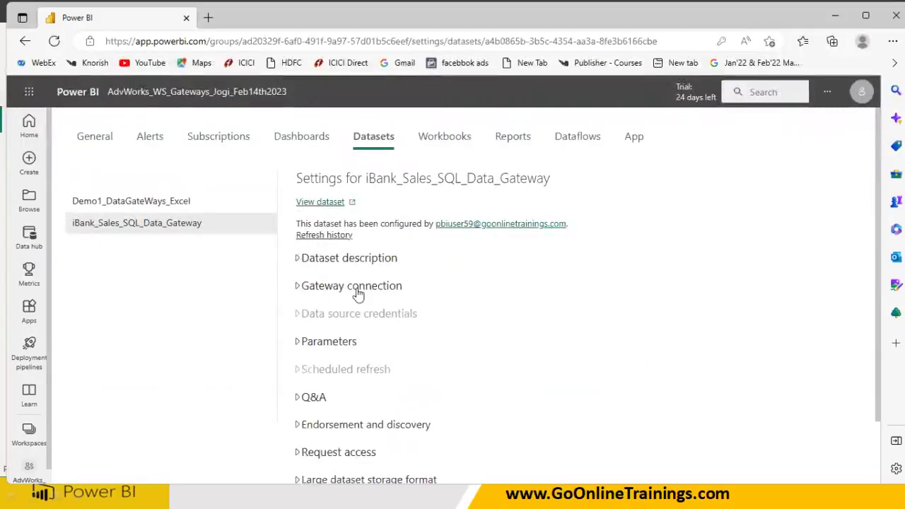
left_click(301, 290)
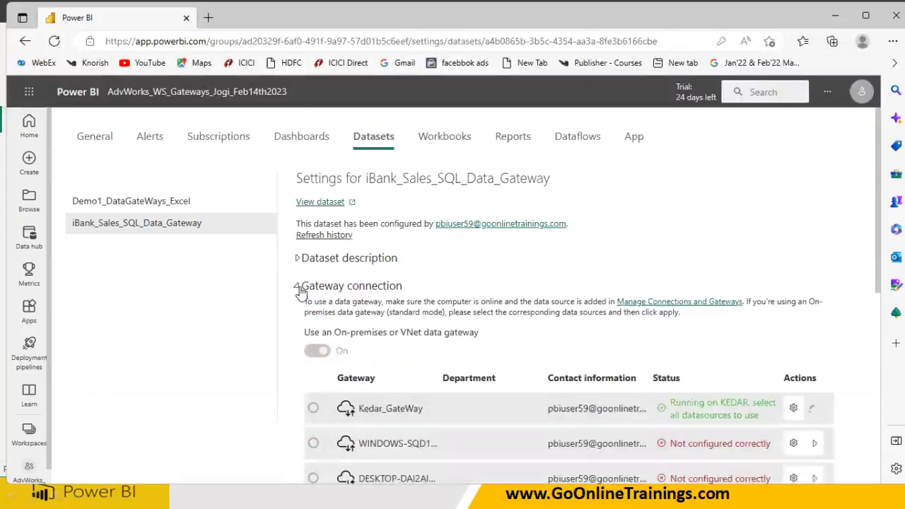
scroll(467, 363, "down", 1)
scroll(467, 366, "down", 2)
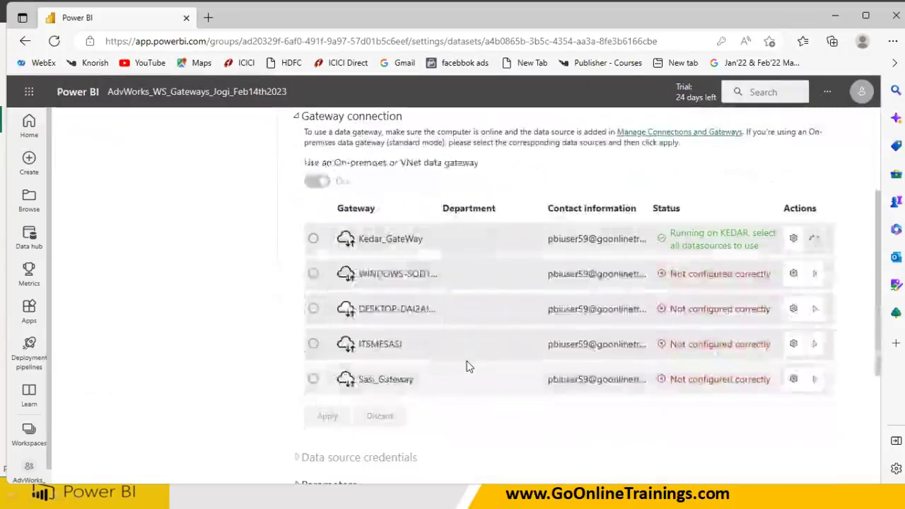
scroll(382, 332, "down", 2)
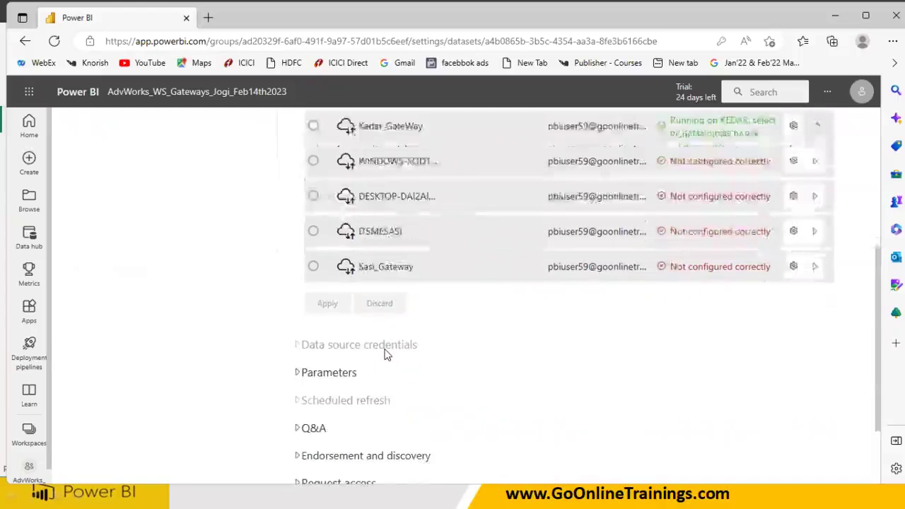
scroll(395, 345, "up", 1)
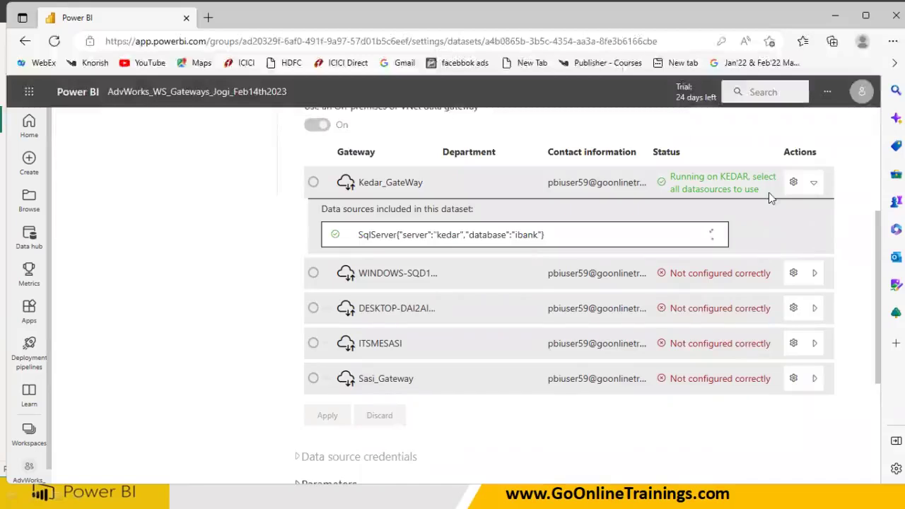
mouse_move(827, 206)
left_mouse_down()
mouse_move(744, 147)
mouse_move(707, 204)
left_mouse_up()
left_click_drag(411, 243, 449, 243)
left_click_drag(463, 243, 491, 242)
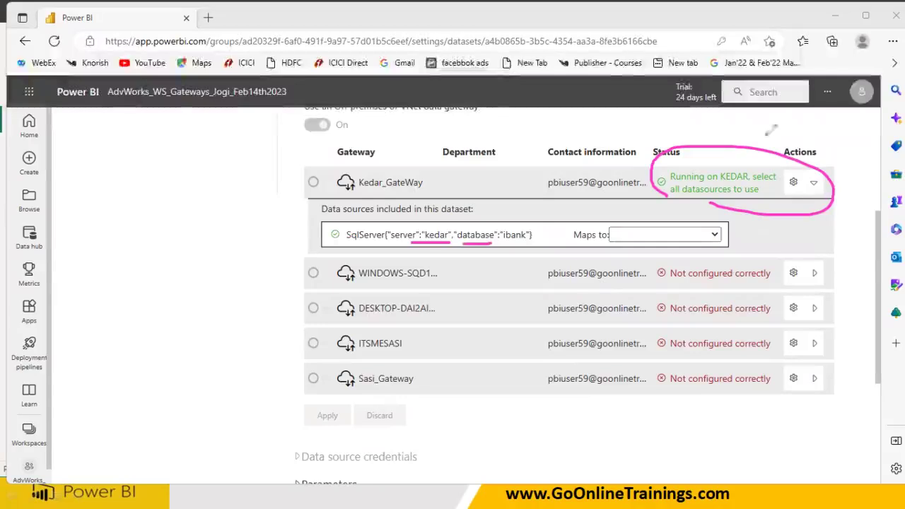
mouse_move(750, 214)
left_mouse_down()
mouse_move(706, 222)
mouse_move(715, 247)
mouse_move(742, 209)
left_mouse_up()
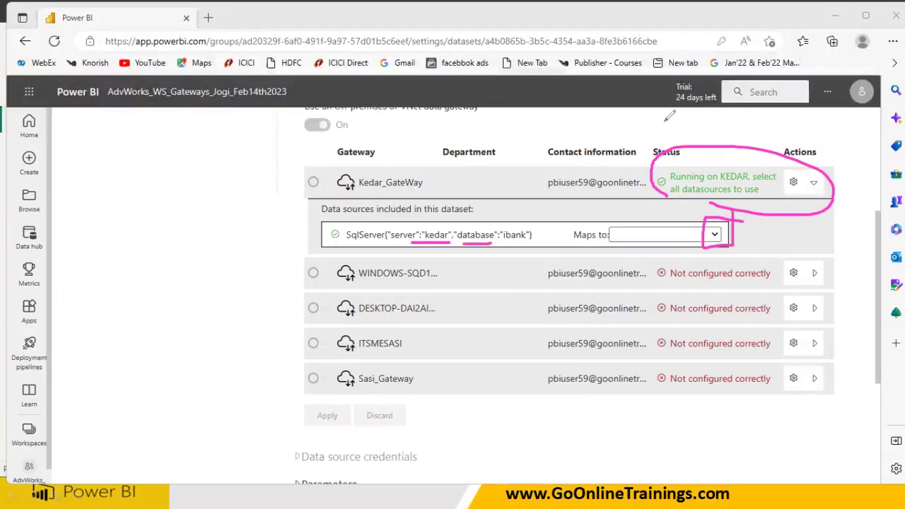
key("Escape")
Map the source to SQL-iBANK_Kedar, apply, then open the iBank_Sales_SQL_Data_Gateway report
left_click(716, 235)
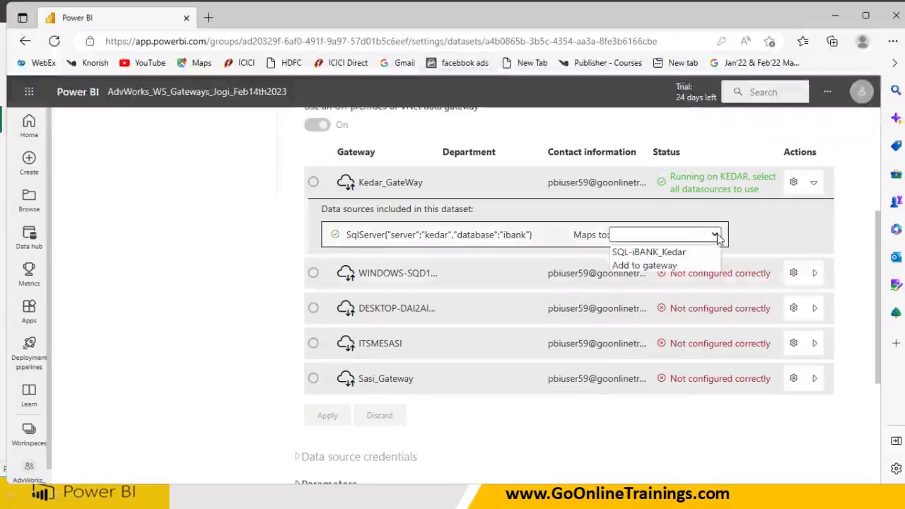
left_click(672, 253)
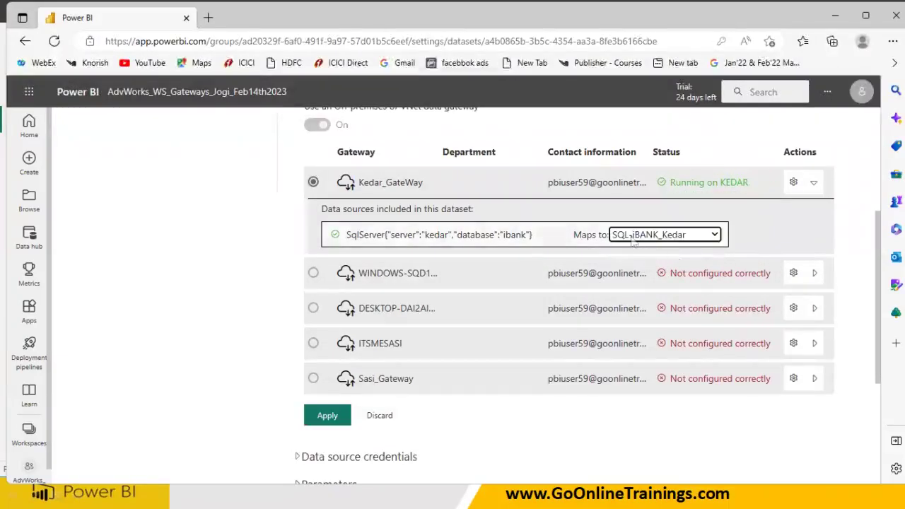
left_click(328, 418)
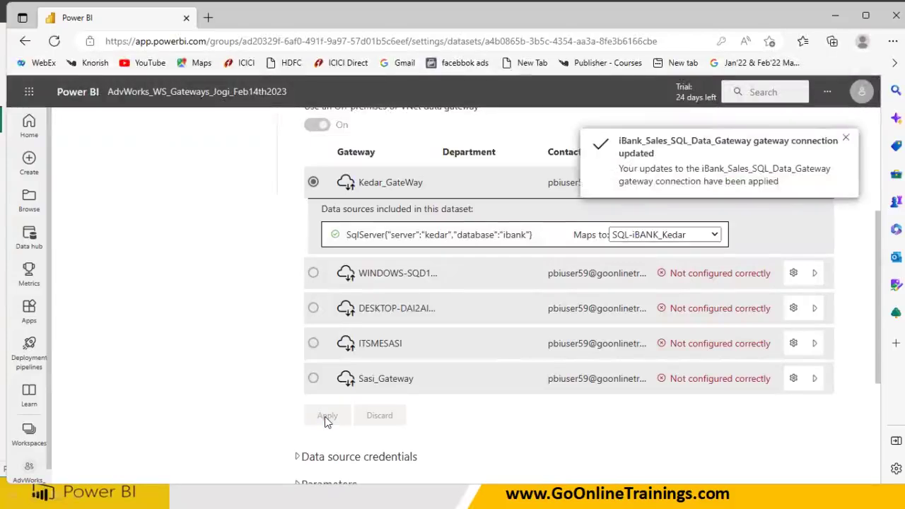
scroll(396, 283, "up", 3)
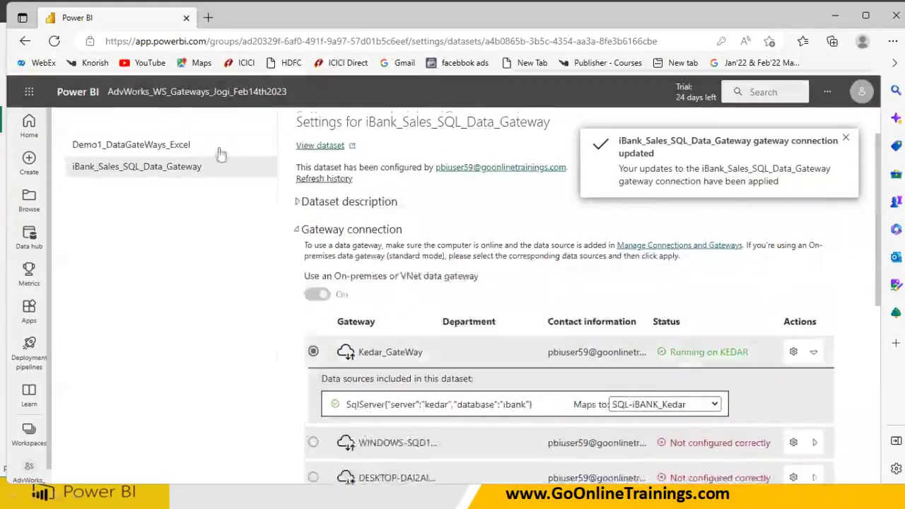
left_click(208, 93)
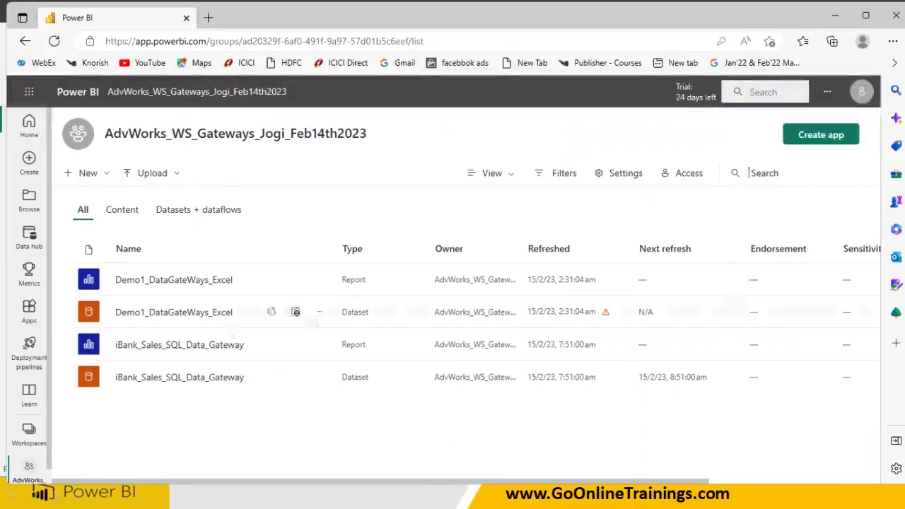
left_click(180, 351)
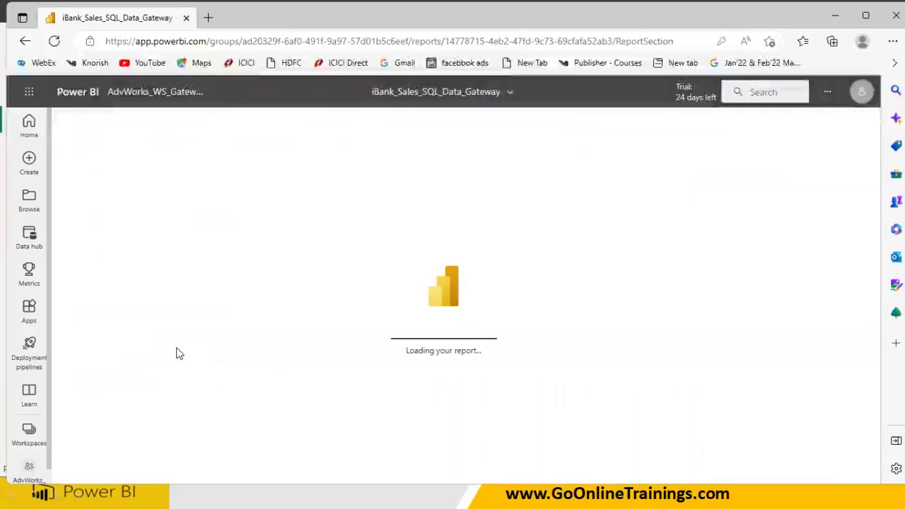